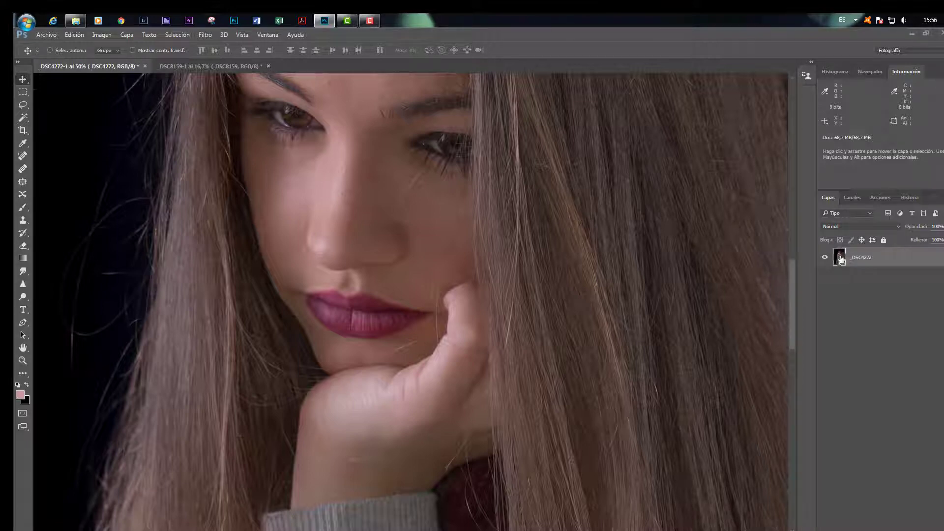
Review the raw photo's Camera Raw settings for effects, tone curve, detail, HSL and basic adjustments, and accept them
key("ctrl+shift+a")
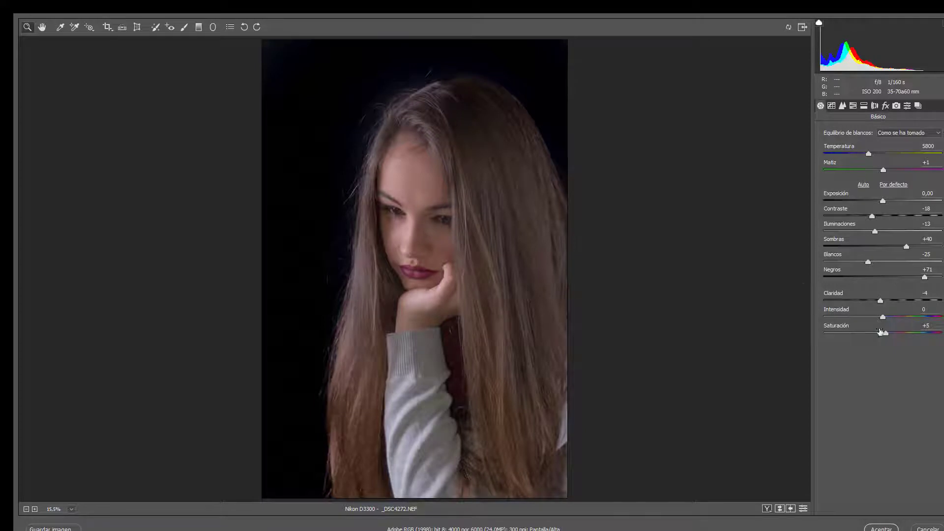
left_click(887, 107)
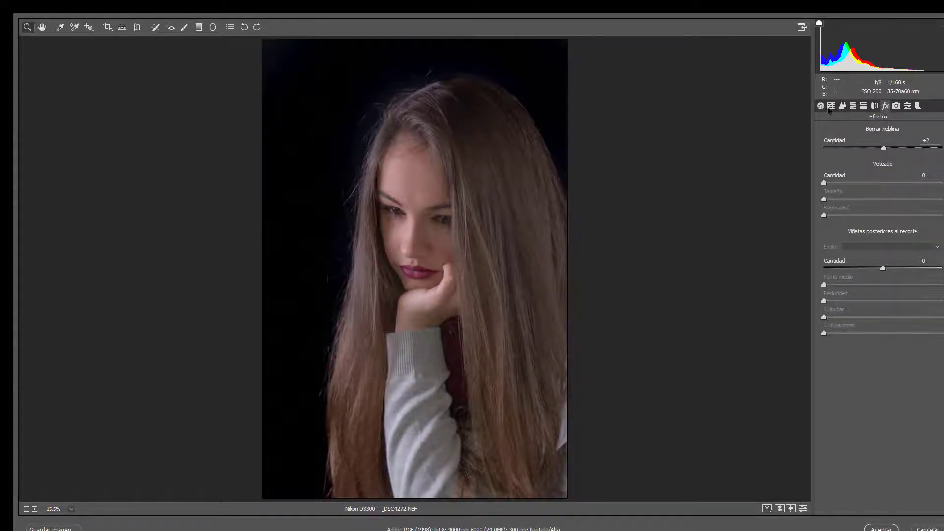
left_click(832, 107)
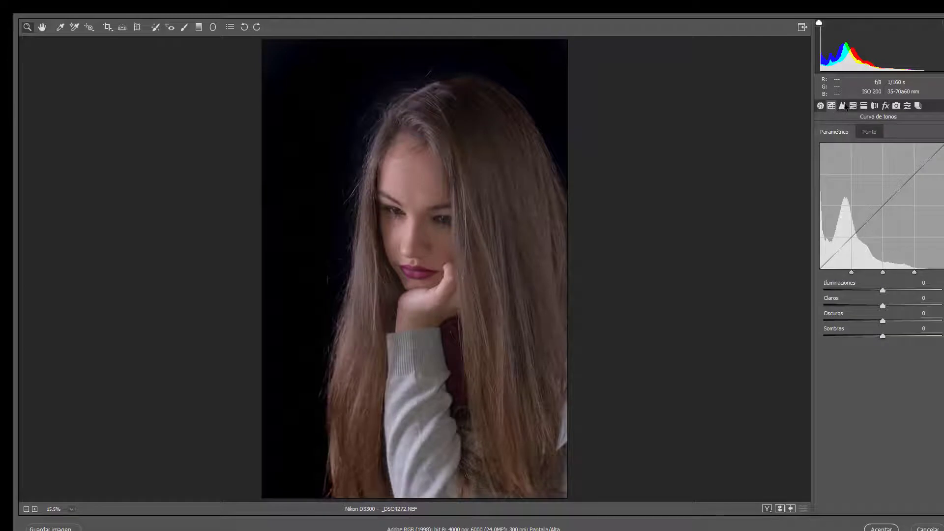
left_click(844, 107)
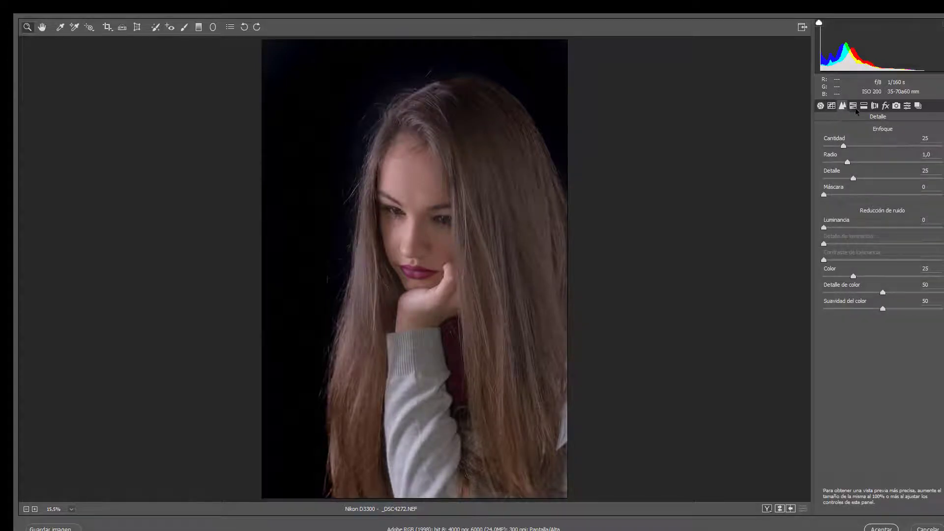
left_click(854, 107)
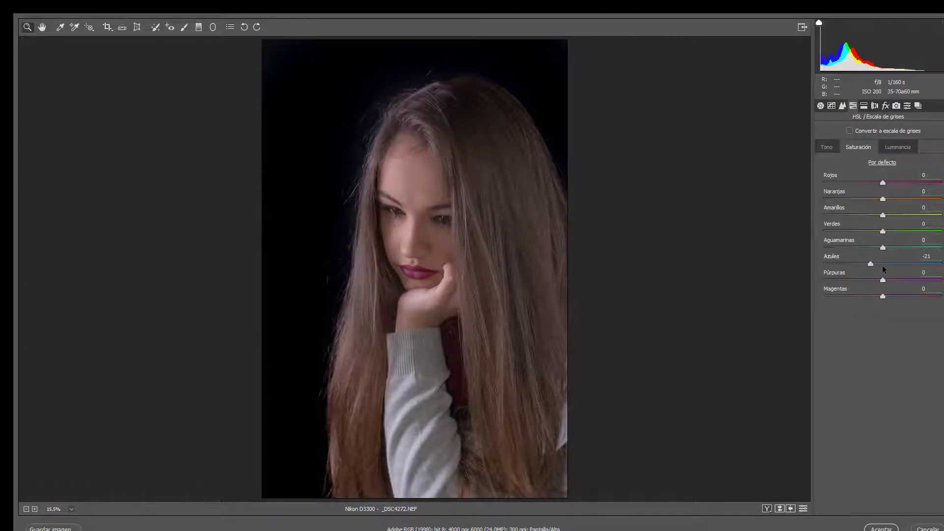
left_click(821, 106)
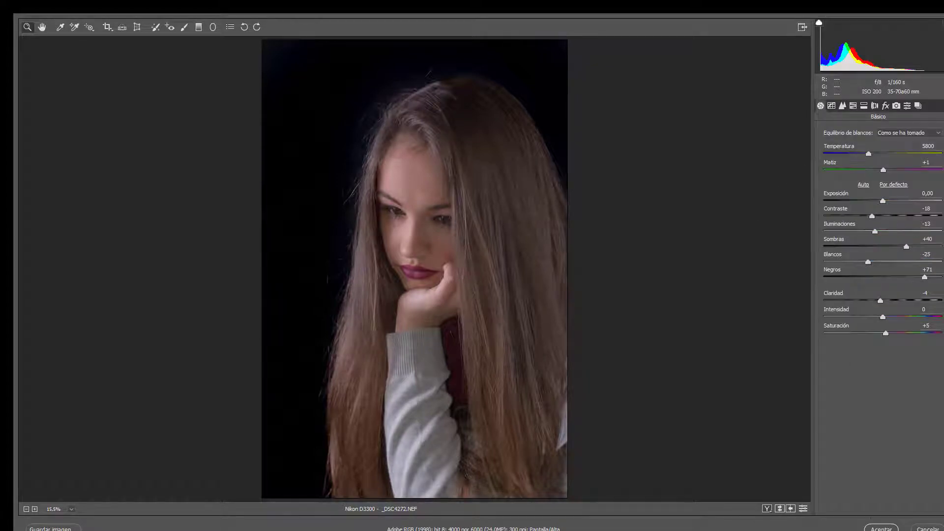
left_click(881, 528)
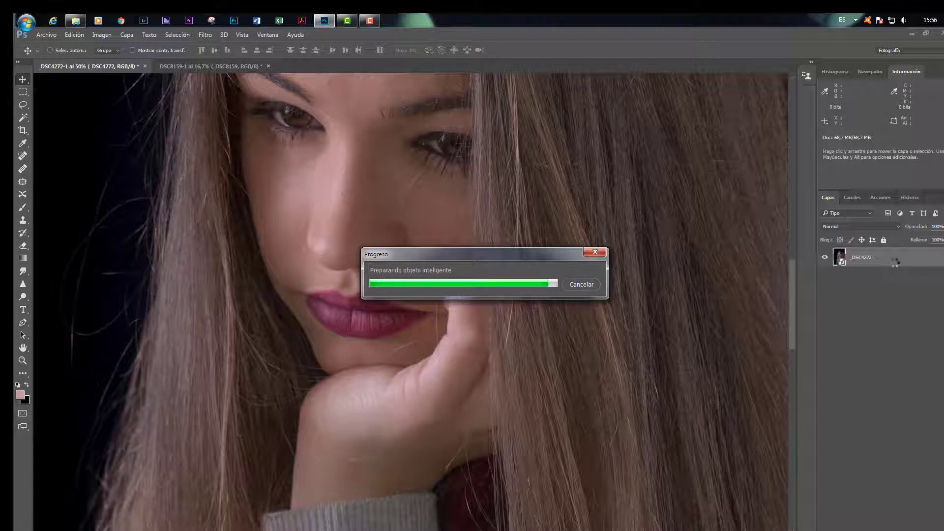
Create an independent smart object copy of the _DSC4272 layer and rasterize the copy
right_click(895, 265)
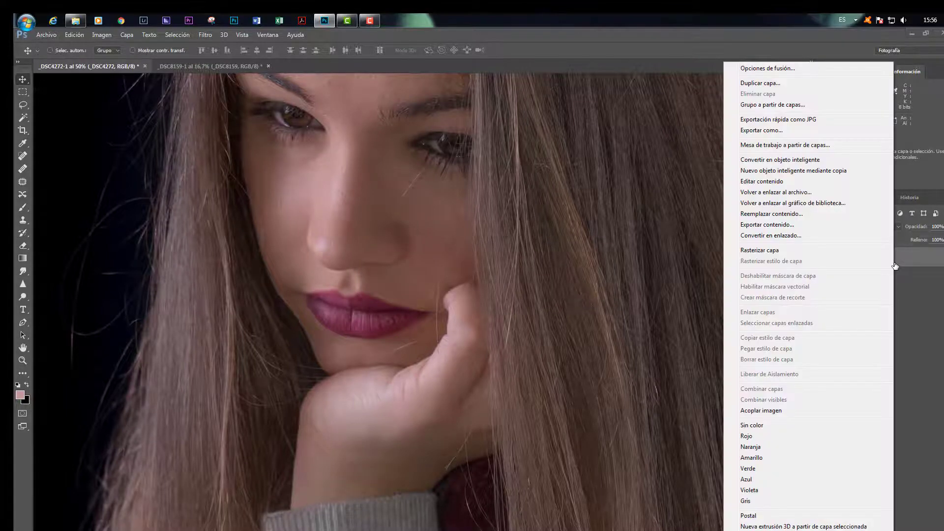
left_click(822, 171)
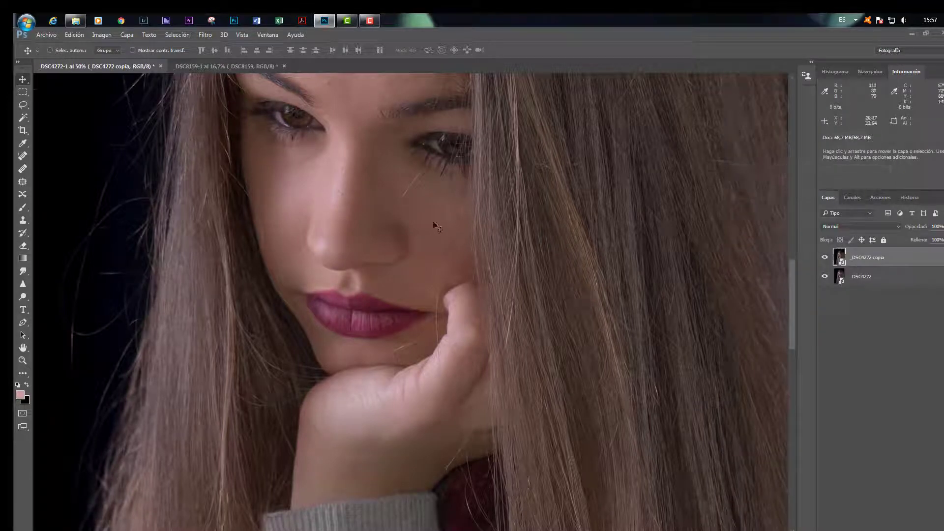
right_click(912, 262)
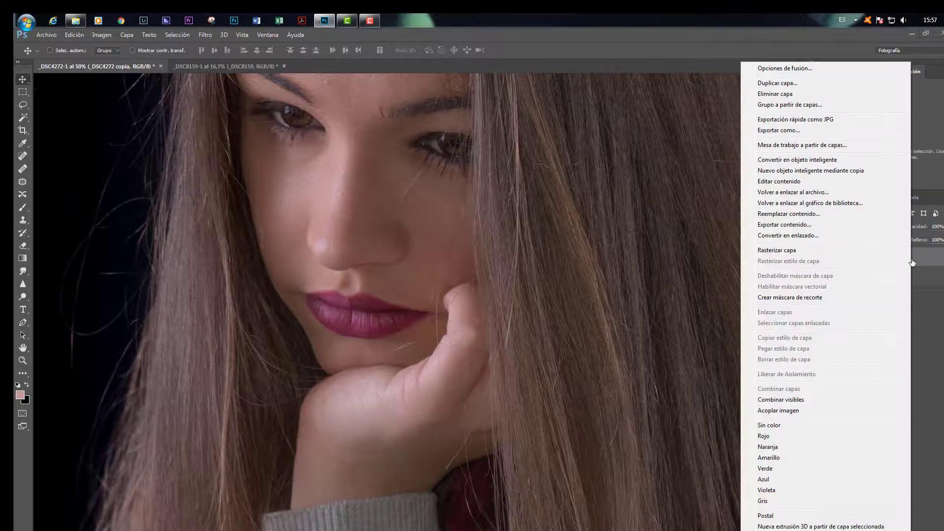
left_click(768, 251)
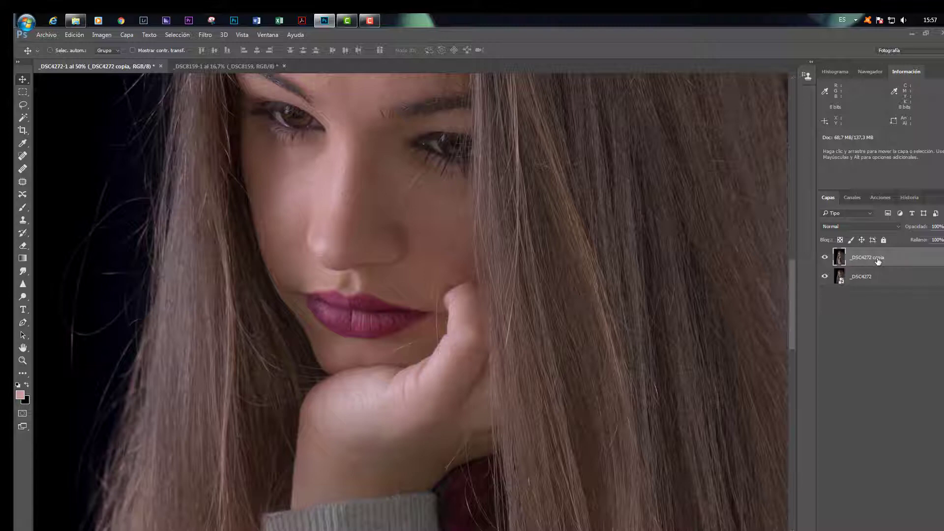
Duplicate the rasterized _DSC4272 copia layer under the name "color"
right_click(878, 261)
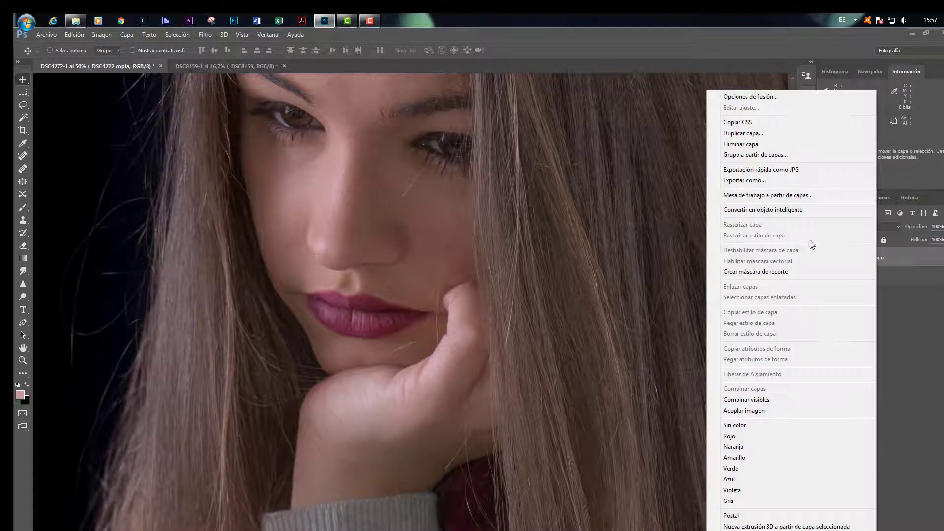
left_click(744, 134)
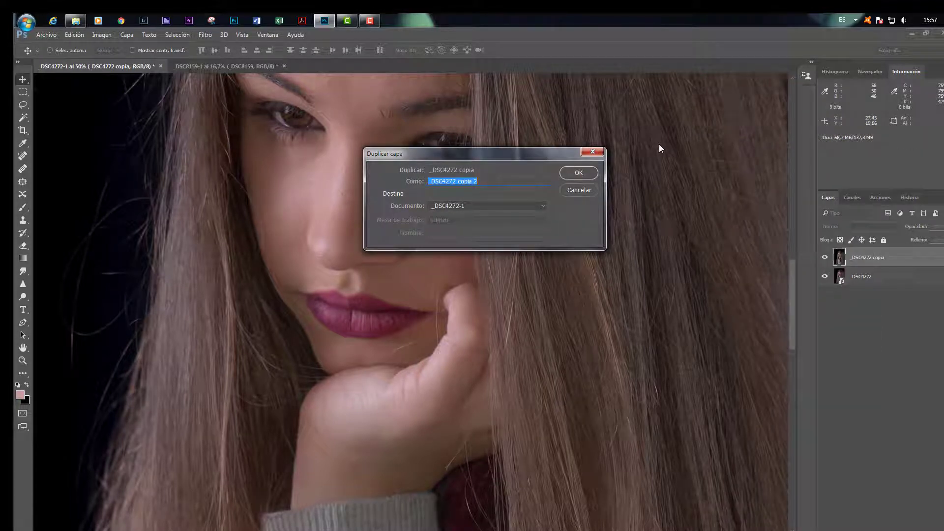
type("color")
left_click(584, 175)
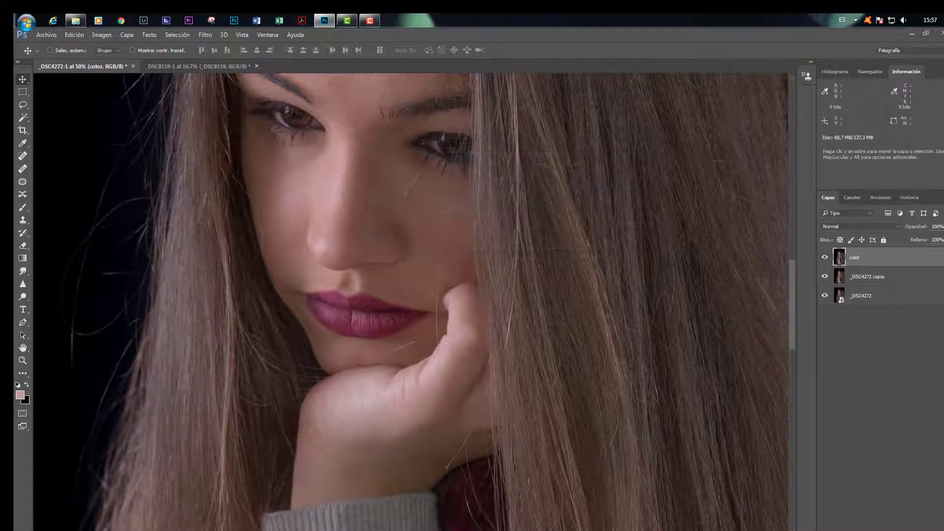
Duplicate the color layer under the name "detalle"
right_click(890, 261)
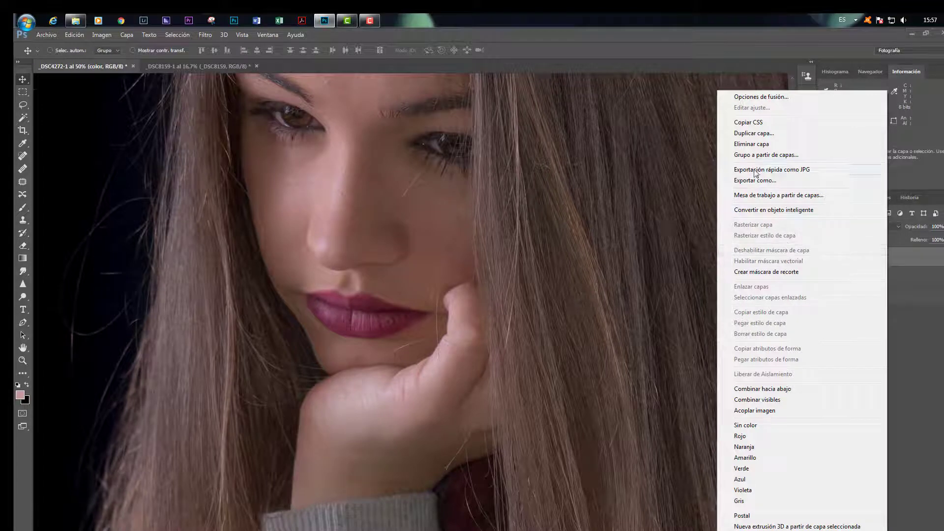
left_click(752, 133)
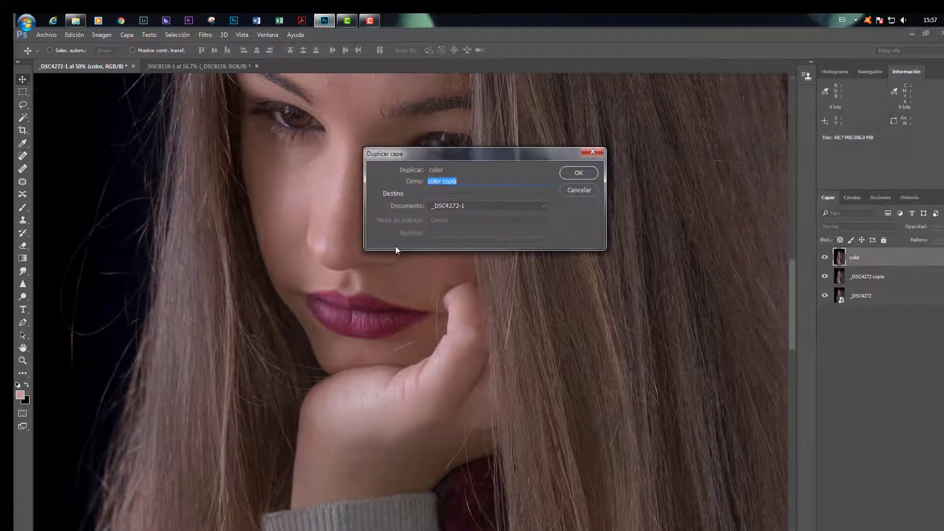
type("detalle")
left_click(579, 173)
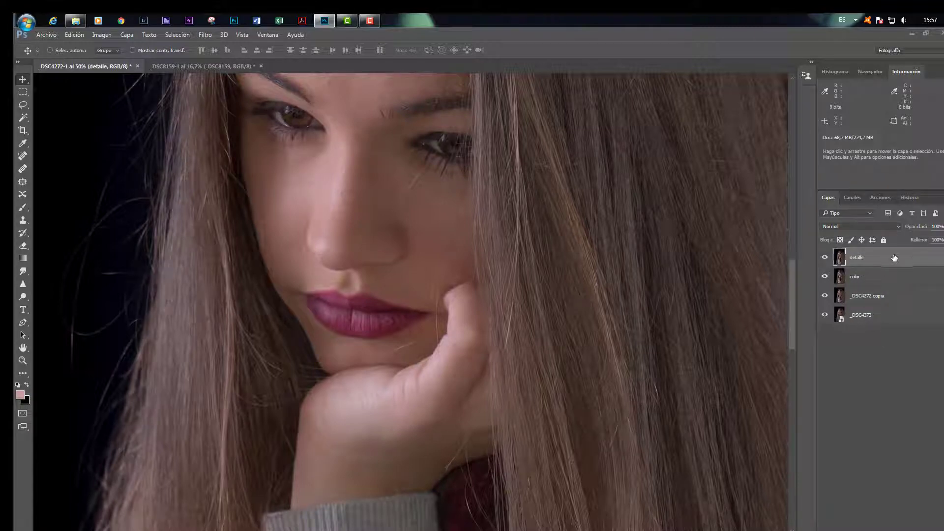
Hide the detalle layer and apply a Gaussian blur with a radius of 18.0 pixels to the color layer
left_click(827, 257)
left_click(892, 282)
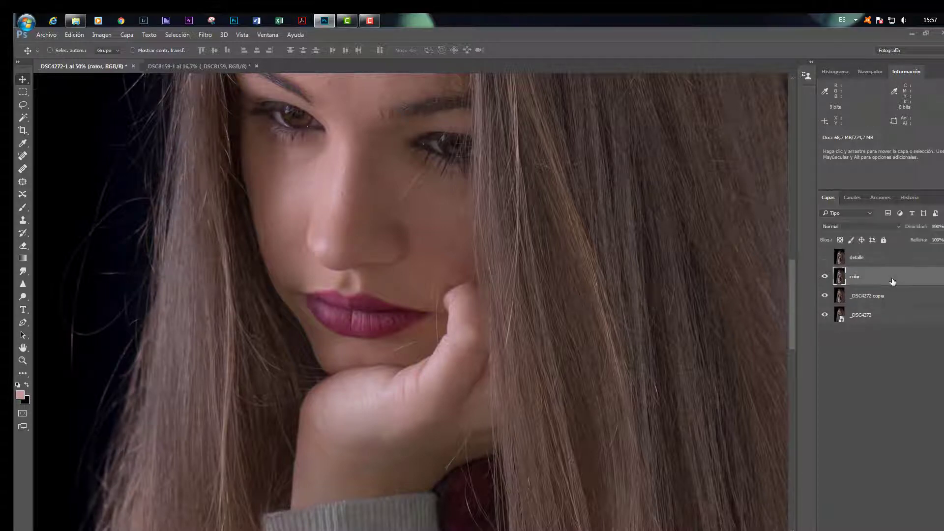
left_click(205, 35)
mouse_move(220, 147)
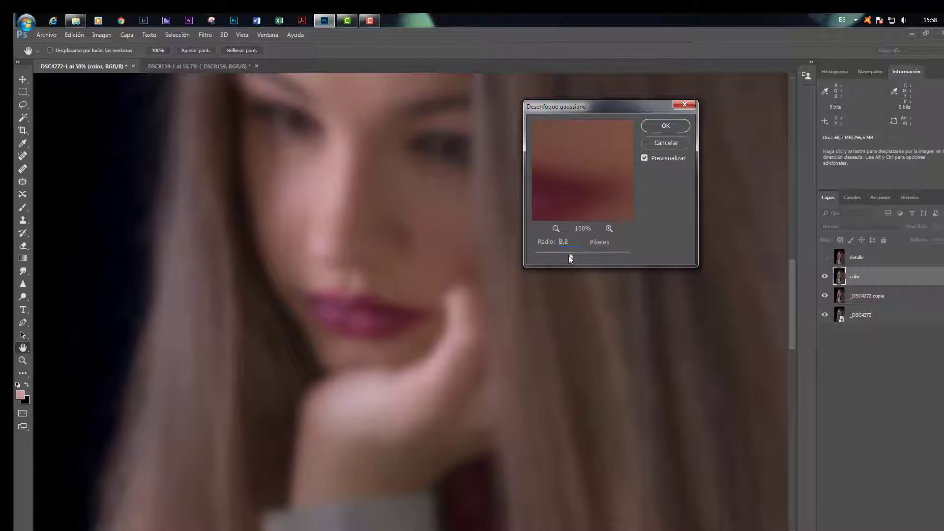
left_click_drag(568, 255, 569, 255)
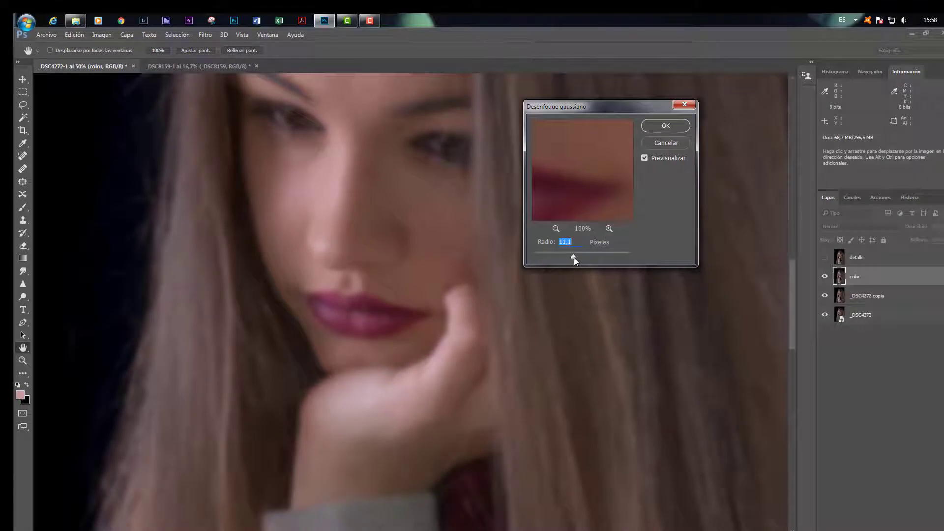
left_click_drag(574, 258, 576, 258)
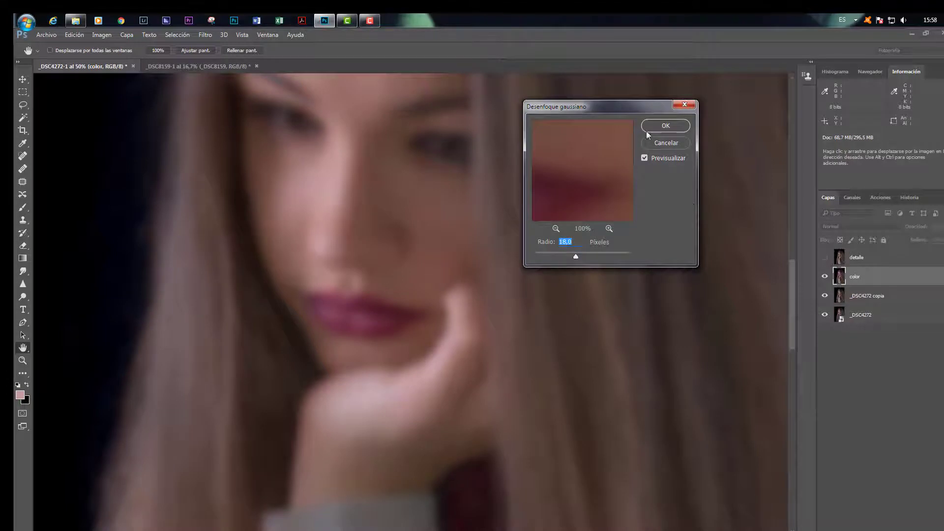
left_click(671, 126)
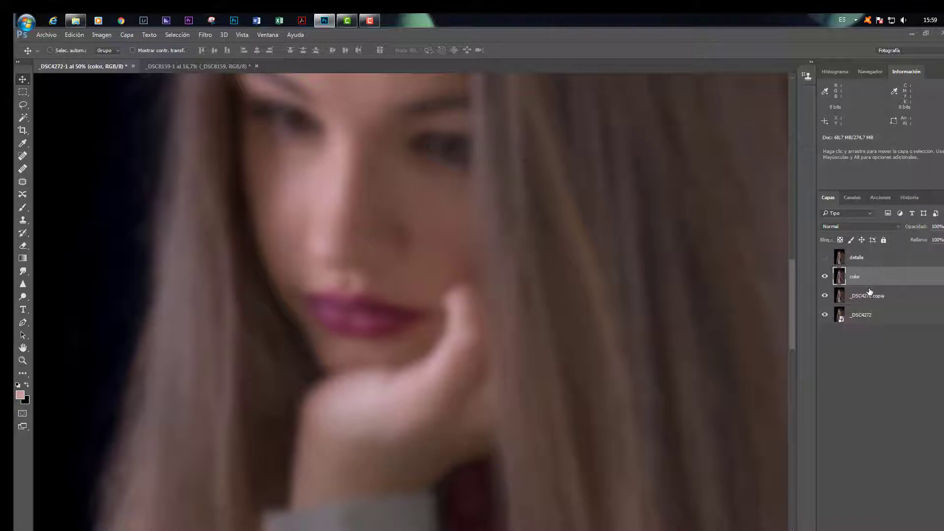
Show the detalle layer and apply the color layer's RGB image to it with Restar blending, scale 2, offset 128 and no inversion
left_click(880, 257)
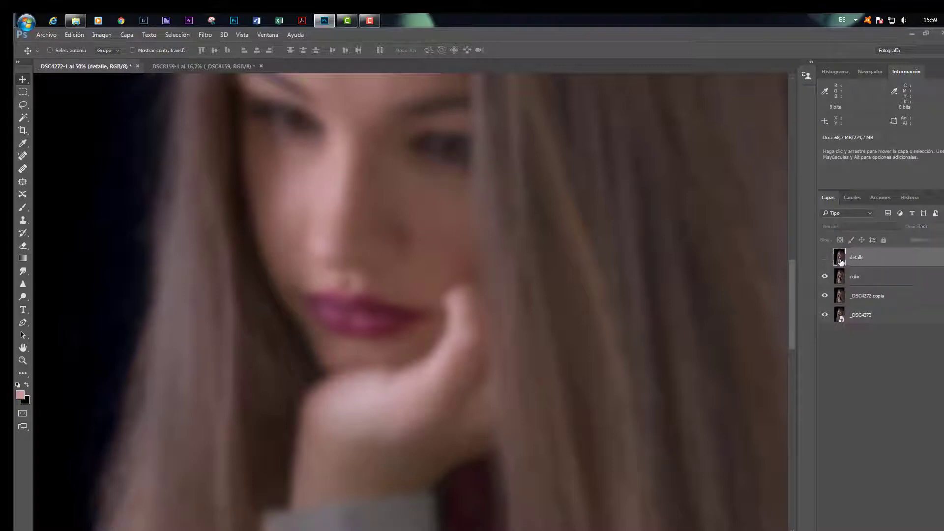
left_click(824, 257)
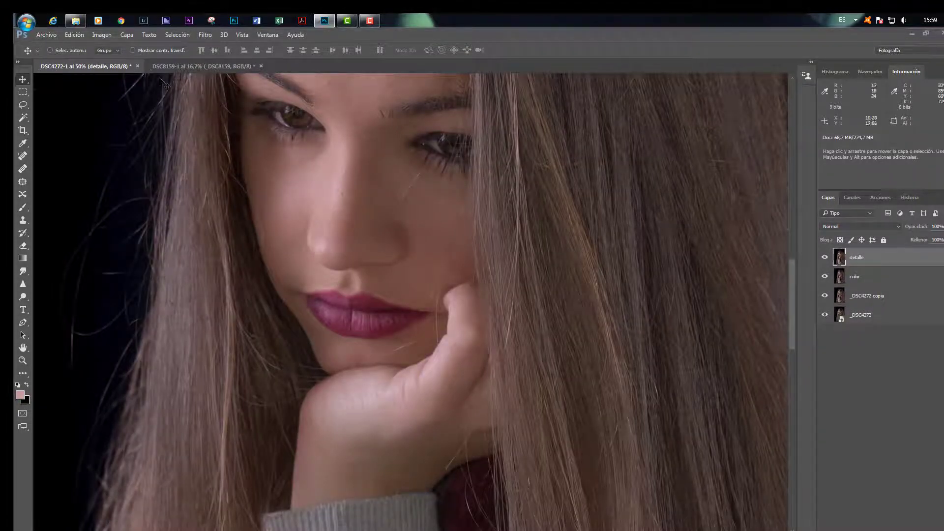
left_click(75, 37)
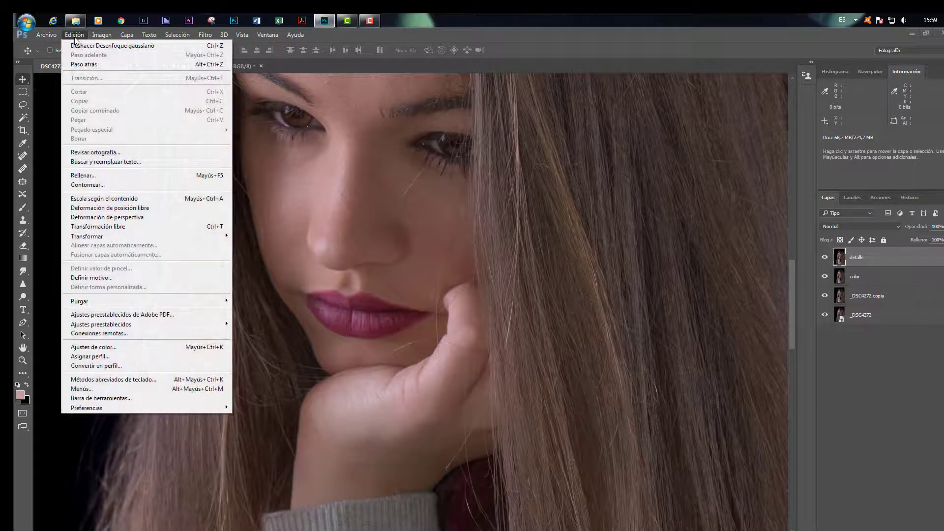
mouse_move(99, 35)
left_click(109, 175)
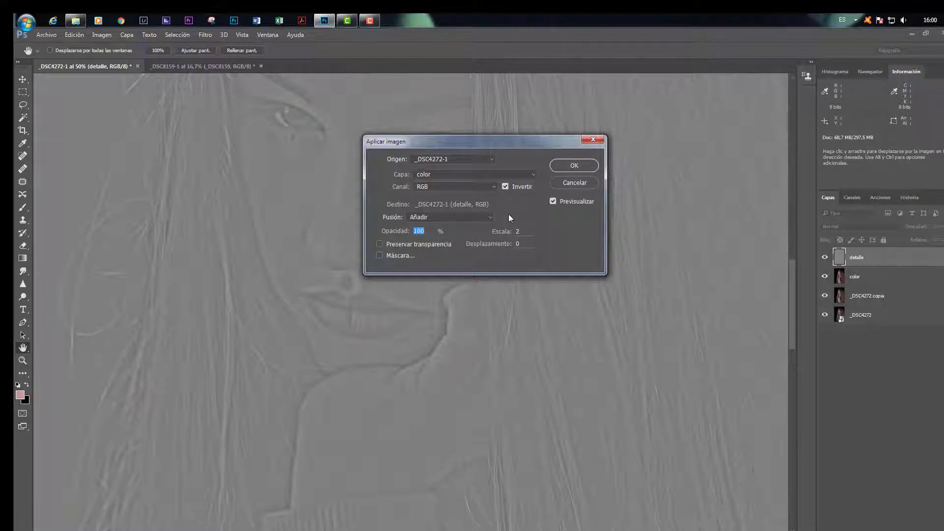
left_click(505, 186)
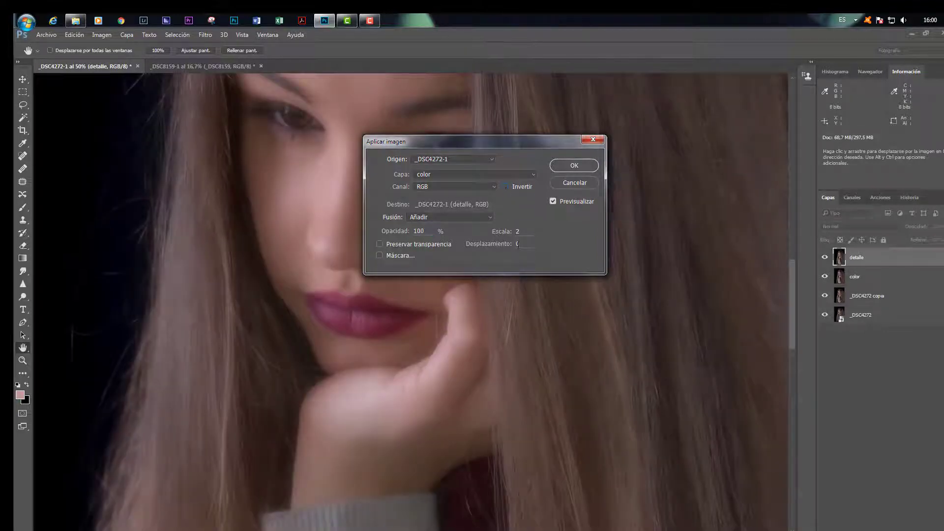
double_click(517, 244)
type("128")
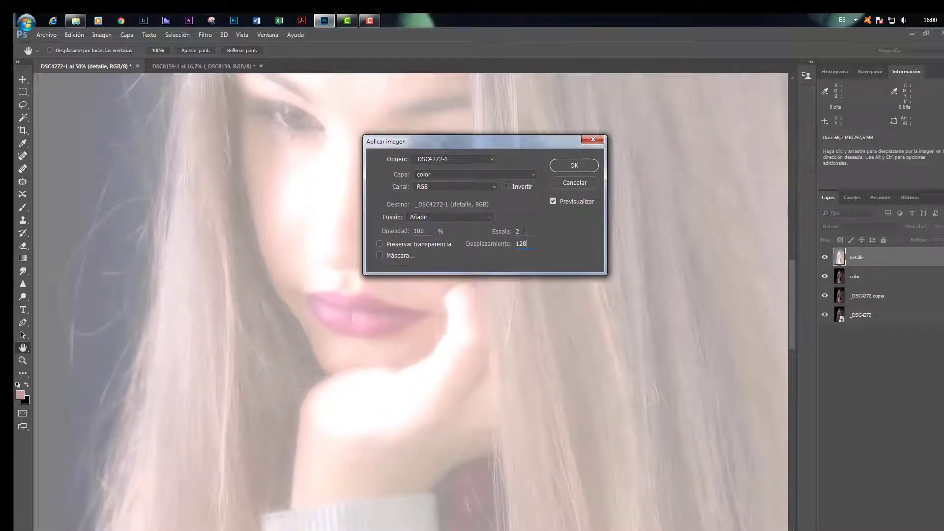
left_click(459, 218)
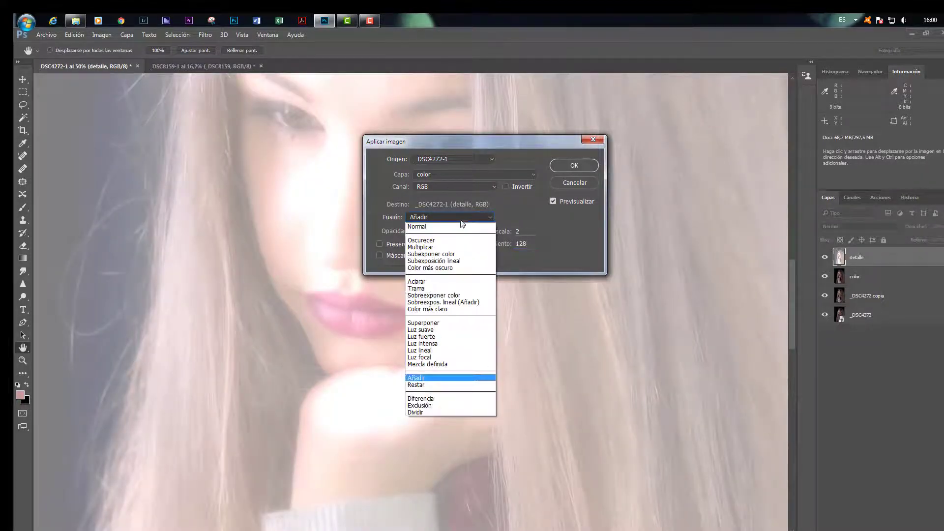
left_click(450, 384)
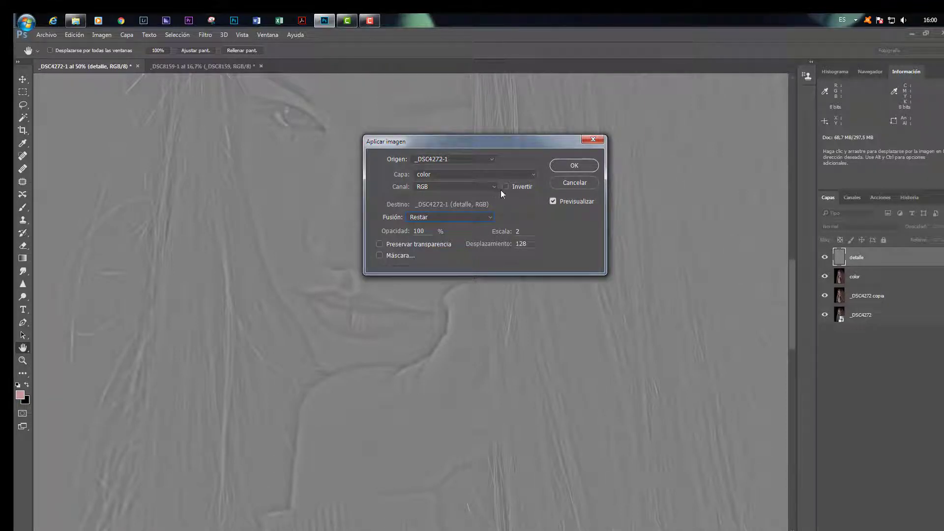
left_click(567, 166)
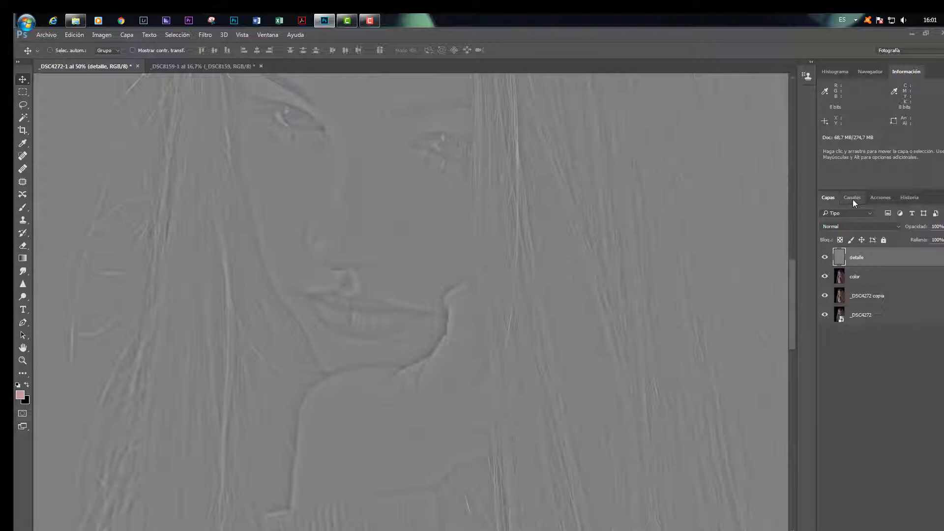
Set the detalle layer's blend mode to Luz lineal
left_click(855, 227)
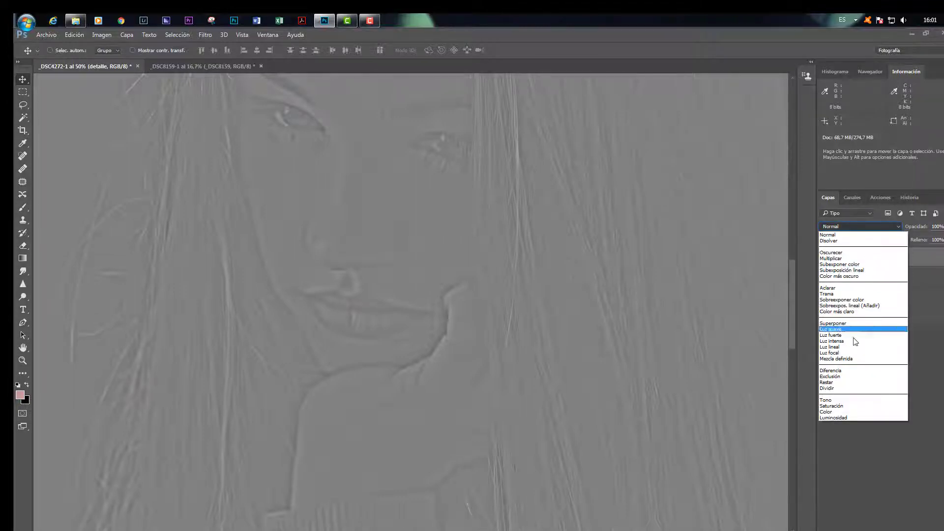
left_click(851, 349)
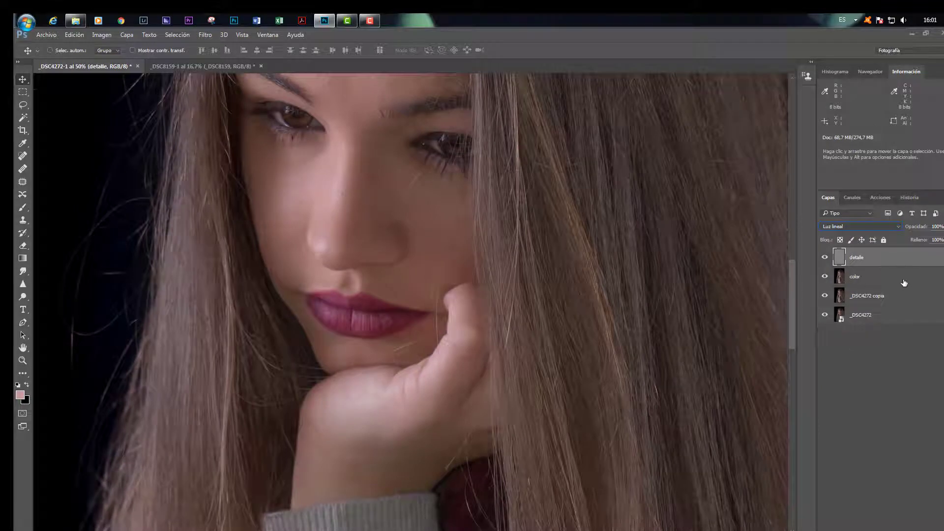
Group the color and detalle layers together and hide the group to compare it with the original
left_click(905, 281)
left_click(892, 261, "shift")
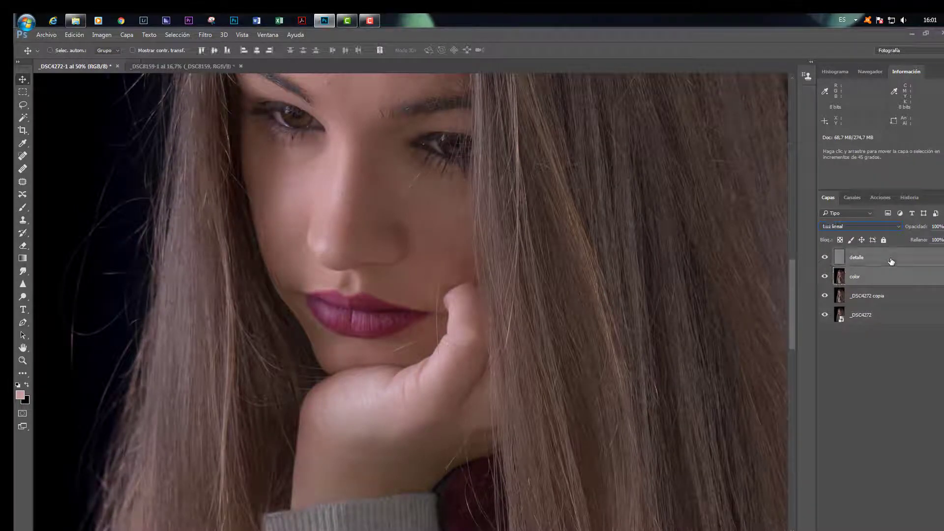
left_click_drag(892, 261, 892, 529)
left_click(825, 254)
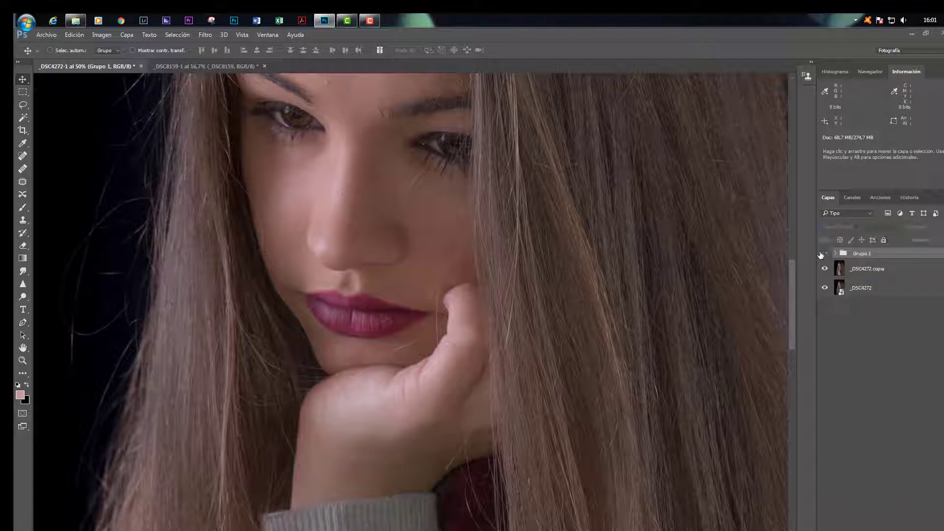
Toggle the frequency separation group's visibility to compare the portrait with and without it
left_click(821, 254)
left_click(822, 255)
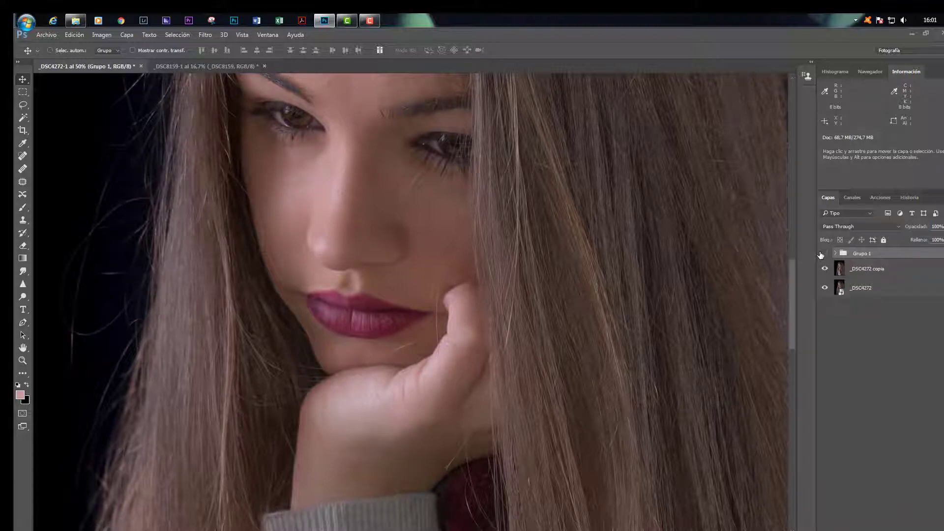
left_click(822, 255)
left_click(821, 254)
left_click(822, 254)
left_click(821, 254)
left_click(822, 254)
left_click(822, 255)
left_click(822, 255)
left_click(821, 254)
left_click(824, 254)
Expand the group and examine the detalle layer's effect on the face, both close up and across the whole portrait
left_click(836, 254)
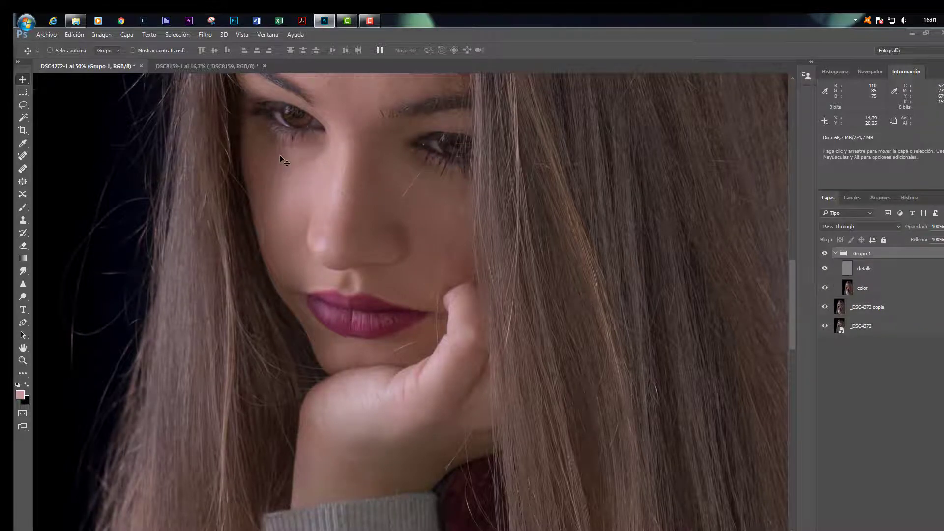
key("ctrl+minus")
key("ctrl+minus")
key("ctrl+minus")
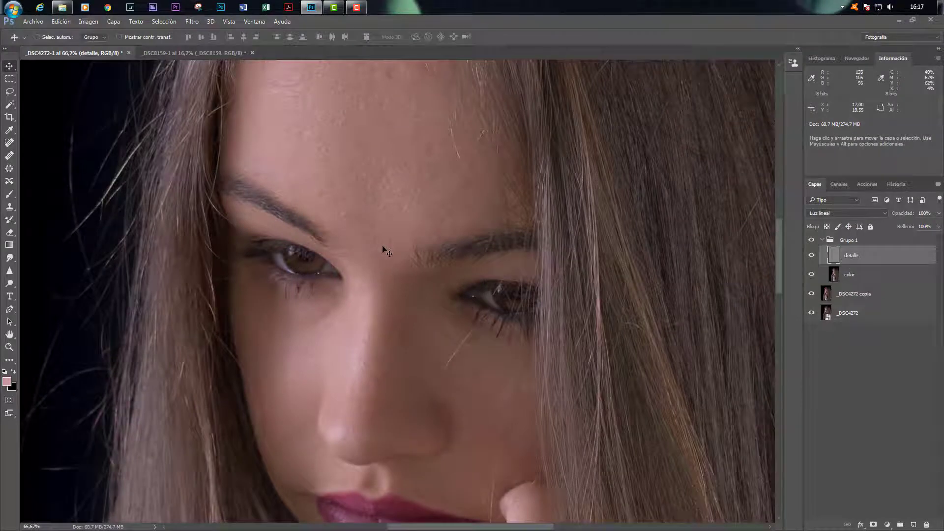
left_click(9, 346)
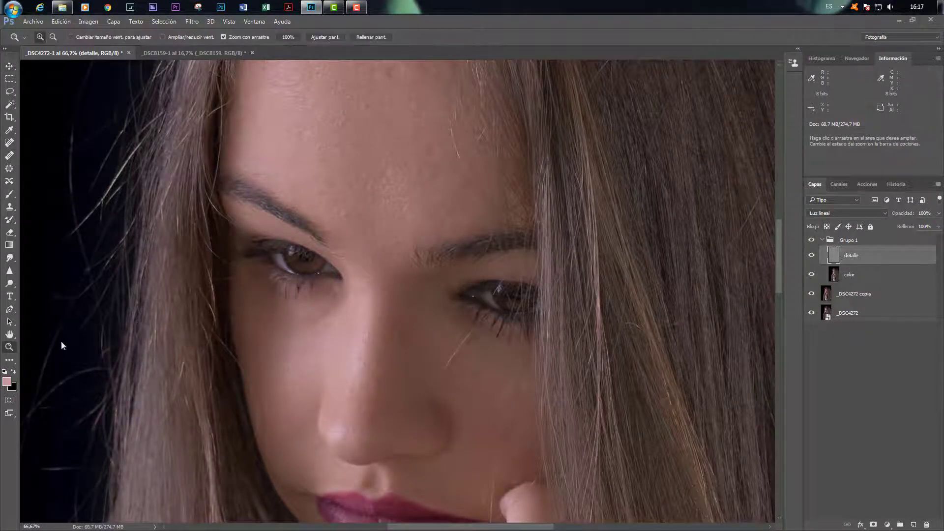
right_click(407, 237)
left_click(540, 256)
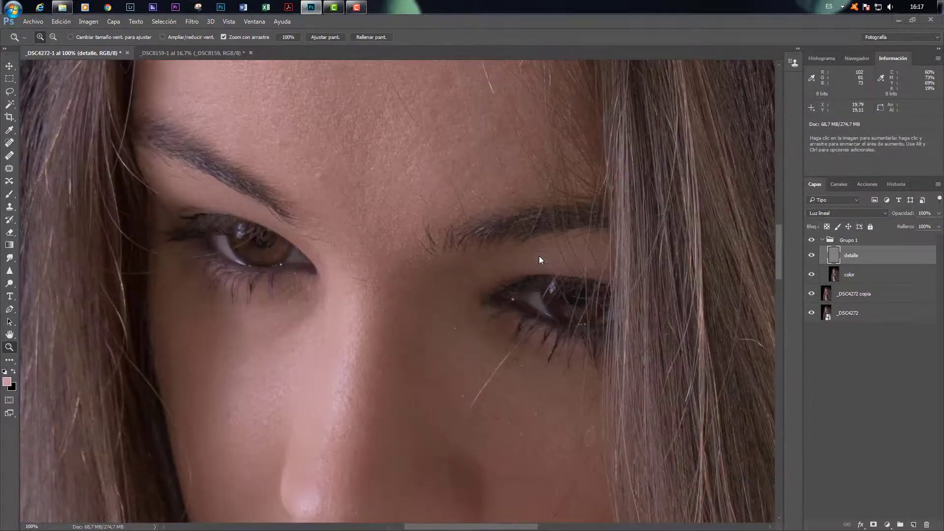
right_click(512, 286)
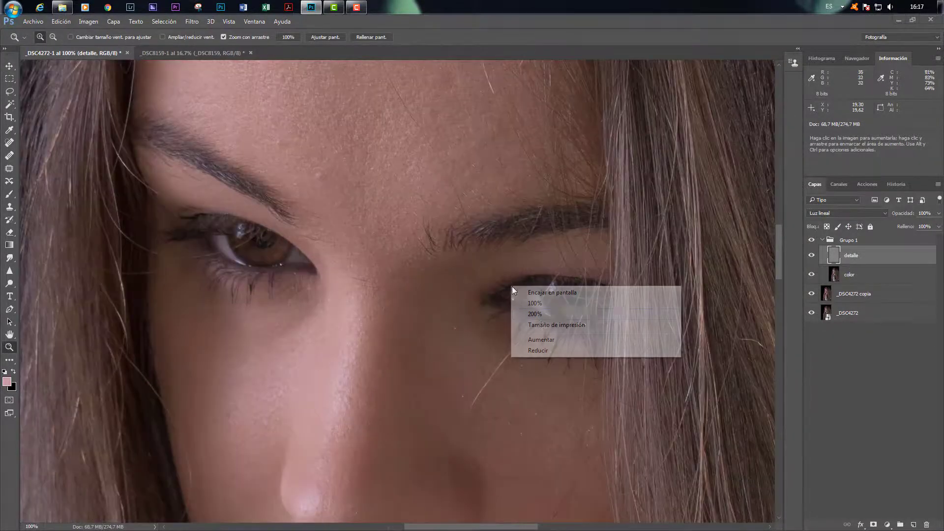
left_click(545, 325)
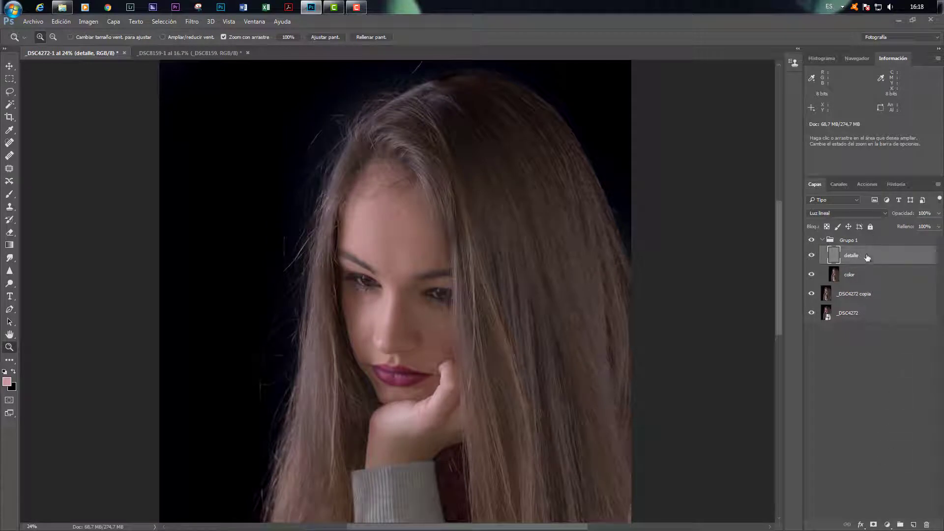
Add a Brillo/contraste adjustment layer clipped to the detalle layer and set its contrast to 55
left_click(889, 525)
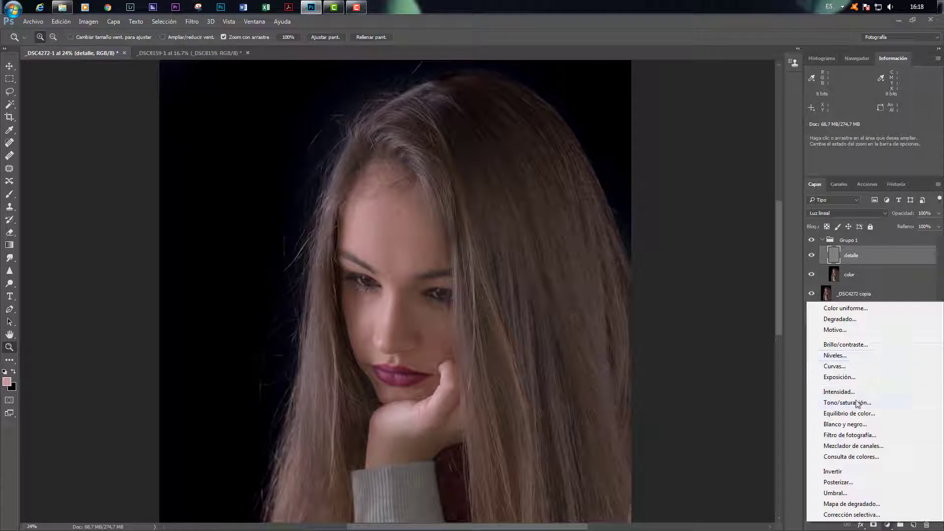
left_click(857, 344)
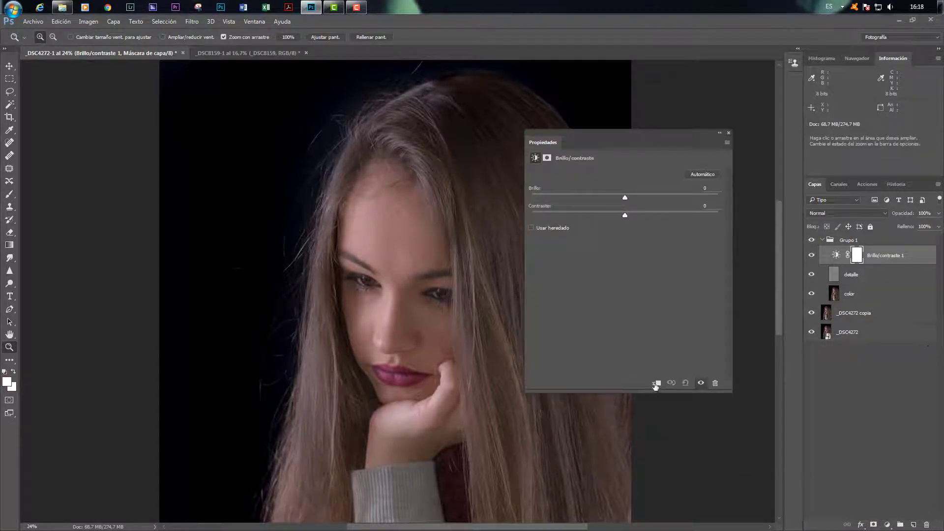
left_click(656, 384)
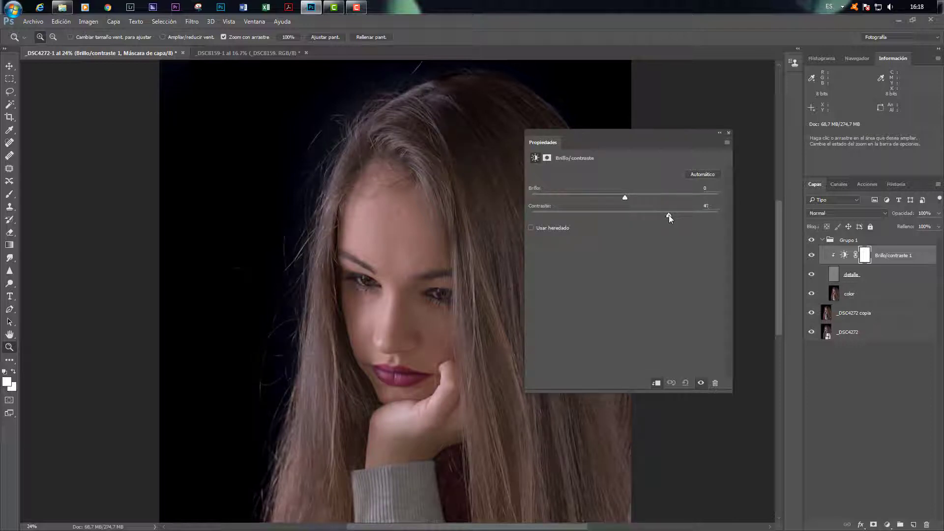
left_click_drag(679, 217, 685, 216)
Toggle the Brillo/contraste adjustment's visibility to examine its effect on the eyes and skin at 100% zoom
left_click(815, 254)
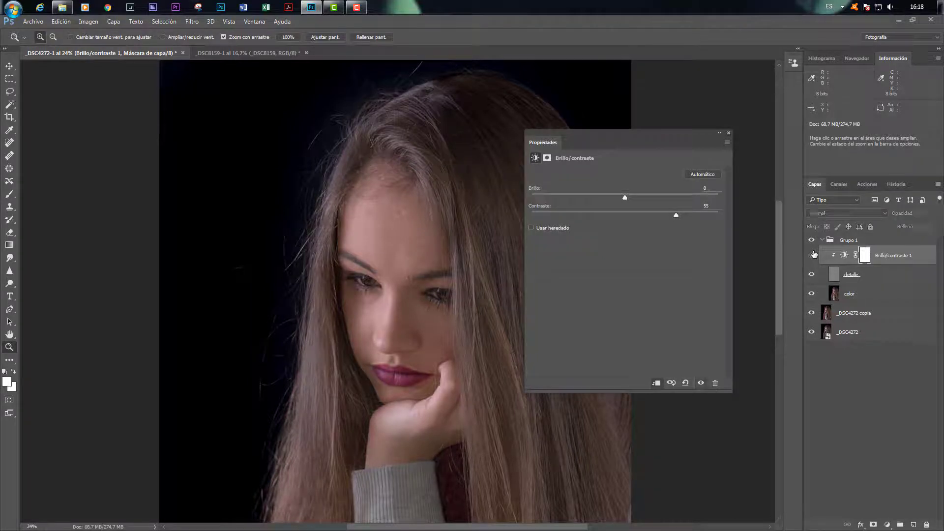
left_click(729, 132)
left_click_drag(472, 313, 471, 312)
left_click_drag(388, 287, 389, 288)
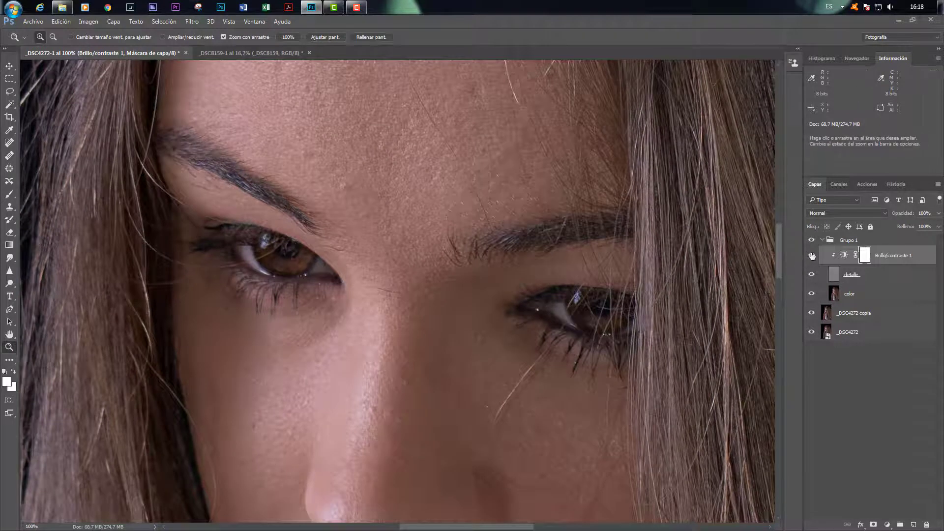
left_click(812, 256)
left_click(812, 255)
left_click(812, 255)
left_click(812, 256)
Invert the Brillo/contraste mask to black and set up a 120 px brush with 83% opacity
key("ctrl+i")
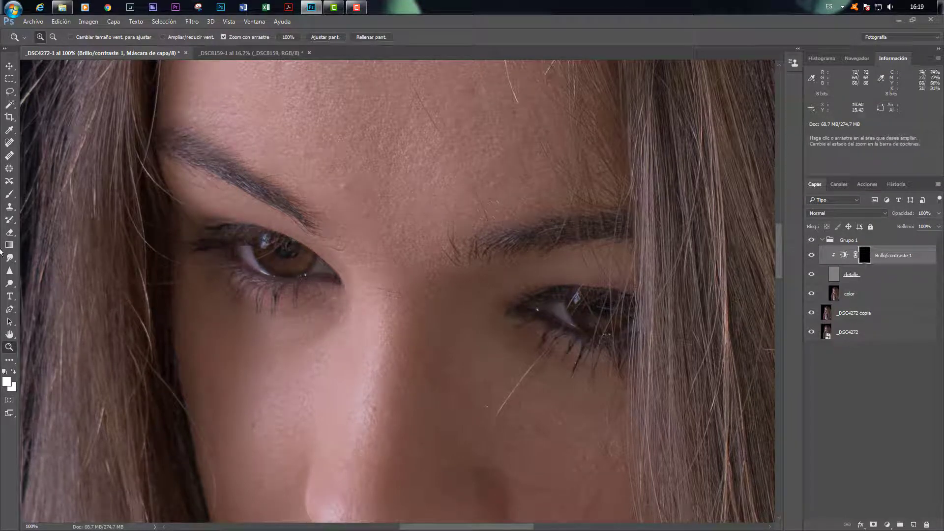
left_click(9, 194)
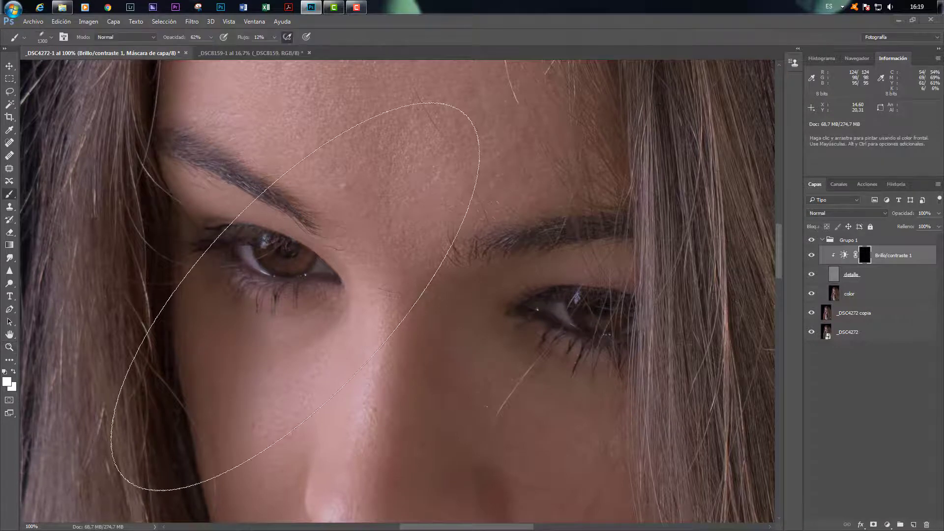
right_click(343, 312)
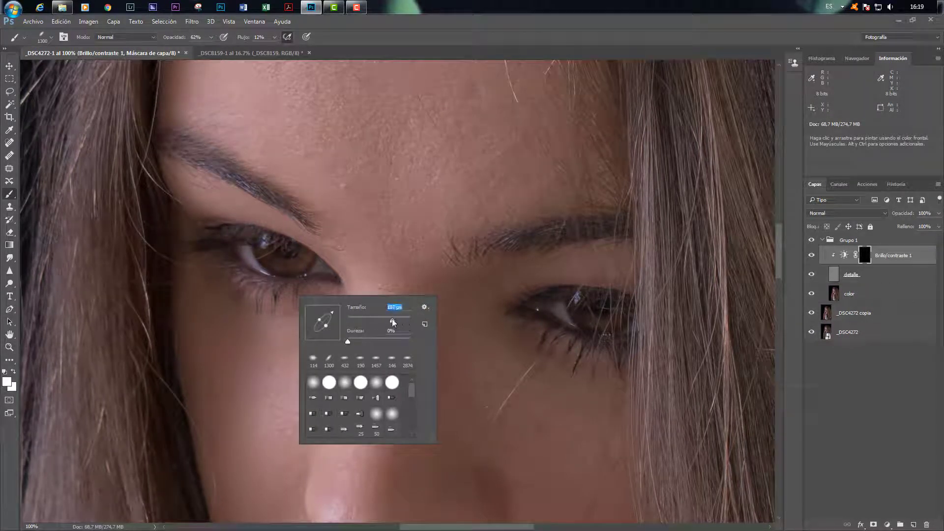
left_click_drag(391, 321, 388, 320)
left_click_drag(383, 323, 382, 323)
left_click(210, 37)
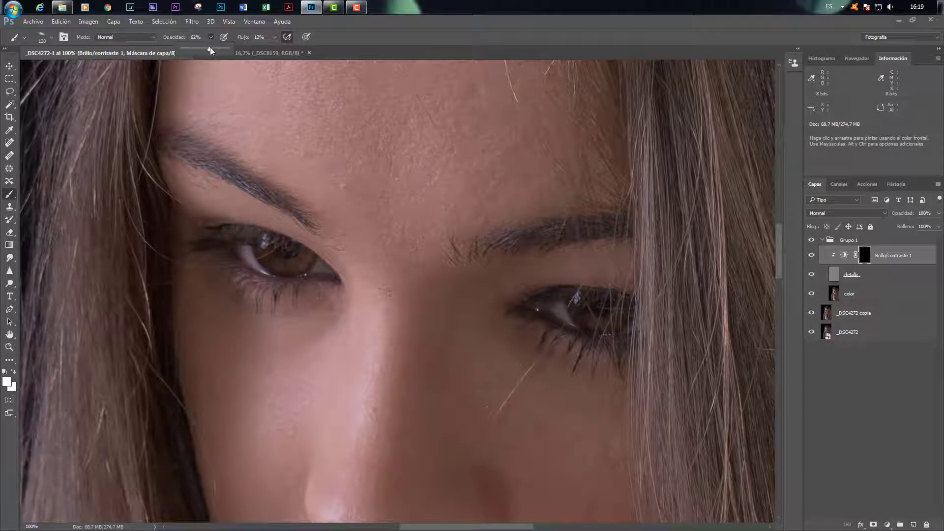
left_click_drag(212, 49, 219, 49)
left_click(274, 39)
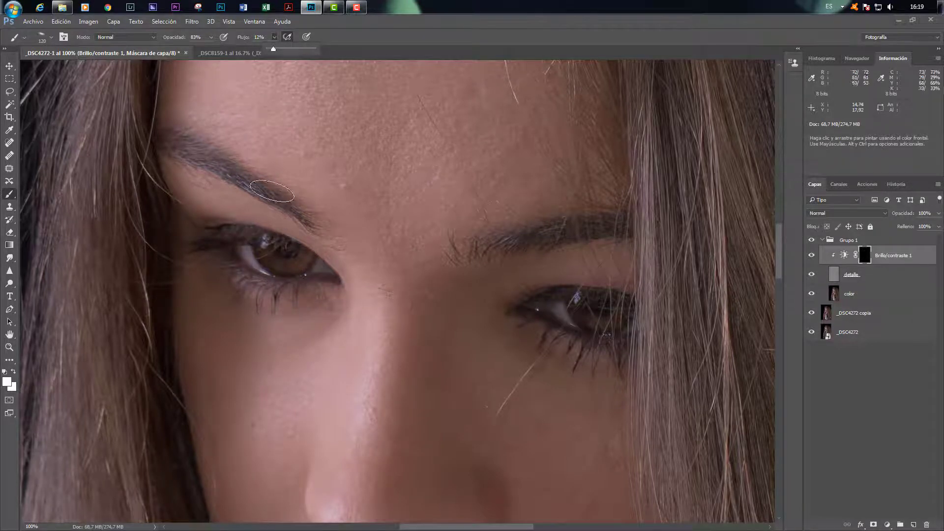
Paint white on the mask along the eyebrow nearer the dark background and compare it with the adjustment hidden
right_click(288, 189)
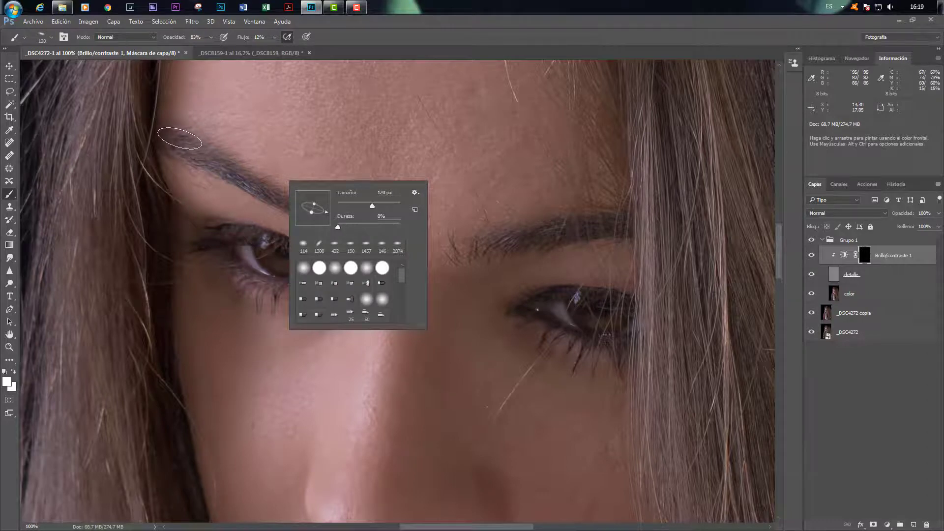
left_click(182, 142)
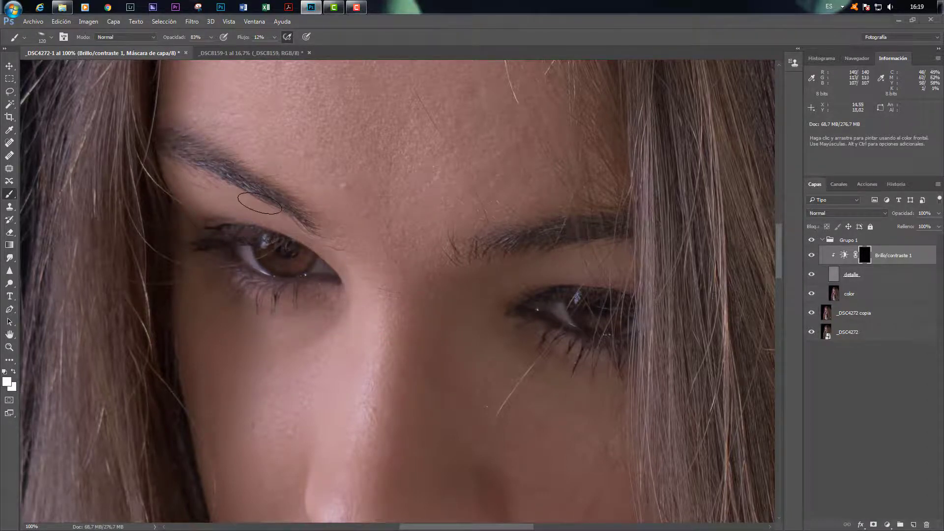
mouse_move(243, 185)
left_mouse_down()
mouse_move(172, 137)
mouse_move(221, 166)
mouse_move(205, 179)
mouse_move(289, 194)
mouse_move(306, 222)
left_mouse_up()
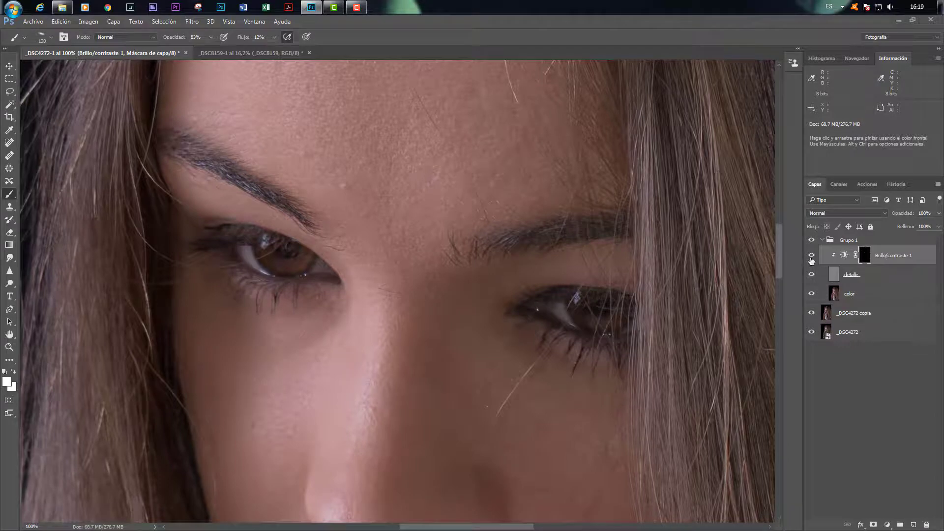
left_click(811, 256)
left_click(812, 256)
left_click(812, 256)
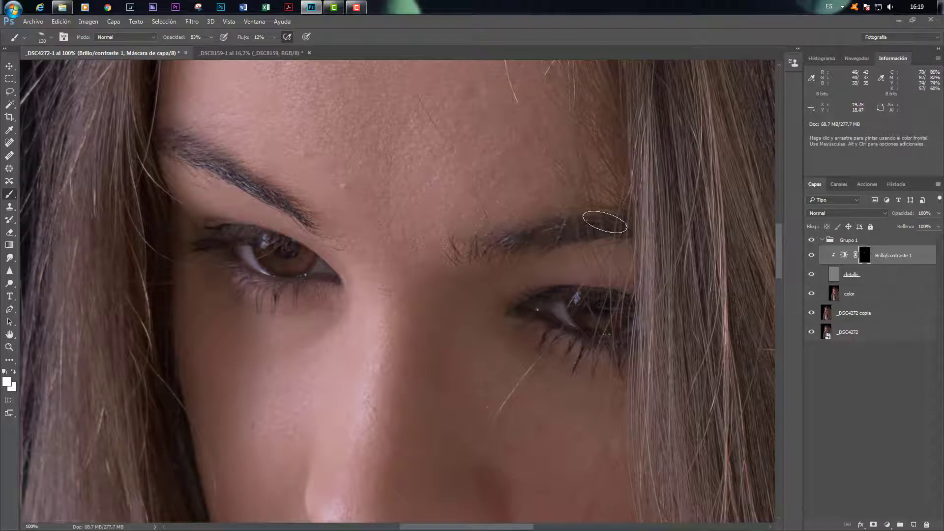
Paint white on the mask over the eye and the other eyebrow, then toggle the adjustment to compare
mouse_move(233, 262)
left_mouse_down()
mouse_move(303, 287)
mouse_move(271, 299)
mouse_move(266, 254)
left_mouse_up()
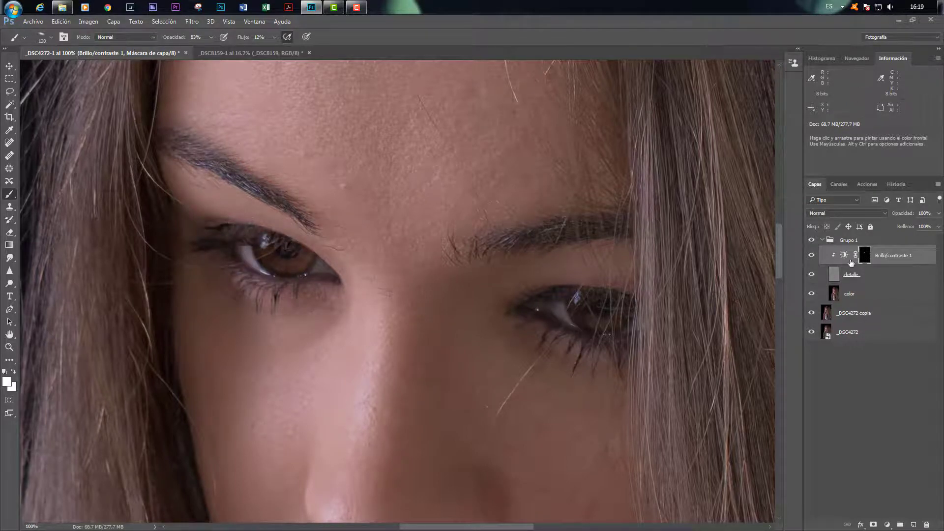
left_click(813, 255)
left_click(814, 255)
left_click(813, 255)
left_click(813, 255)
left_click(813, 255)
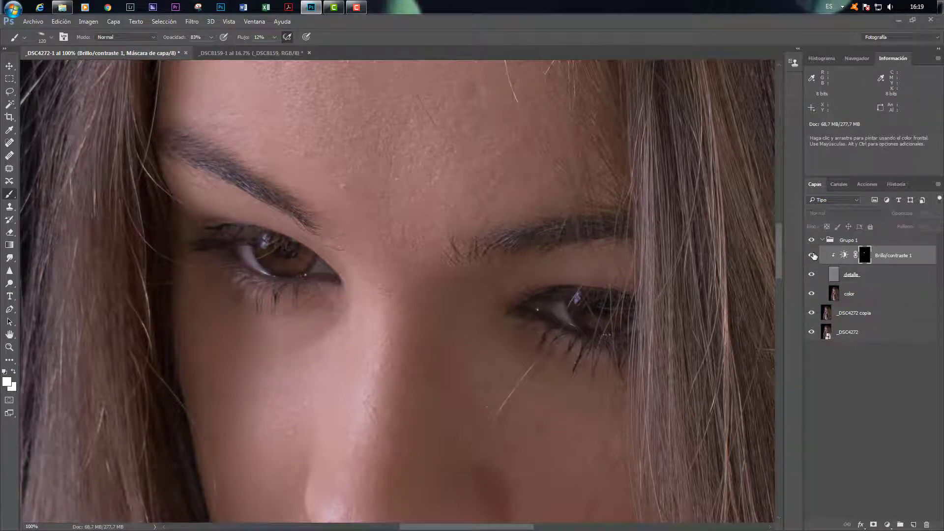
left_click(813, 255)
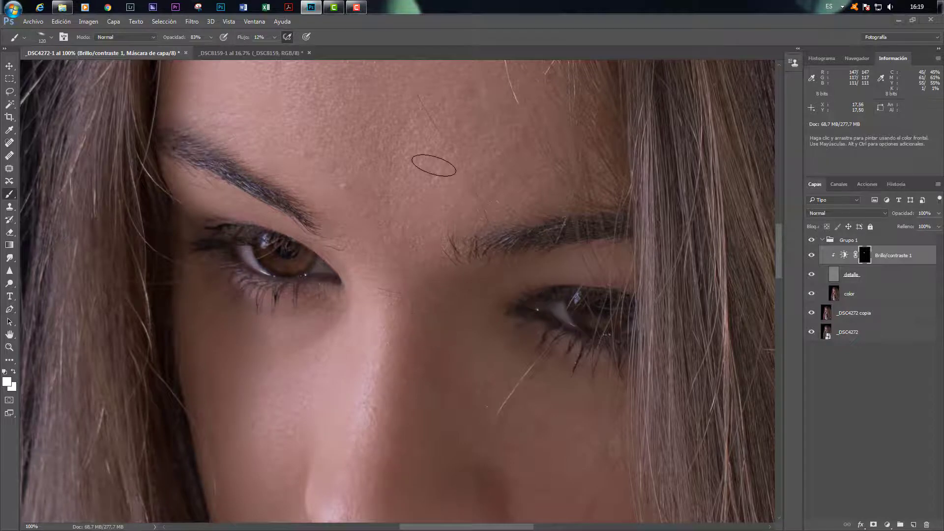
Try deleting the Brillo/contraste adjustment layer while viewing the lips, and undo the deletion
key("ctrl+plus")
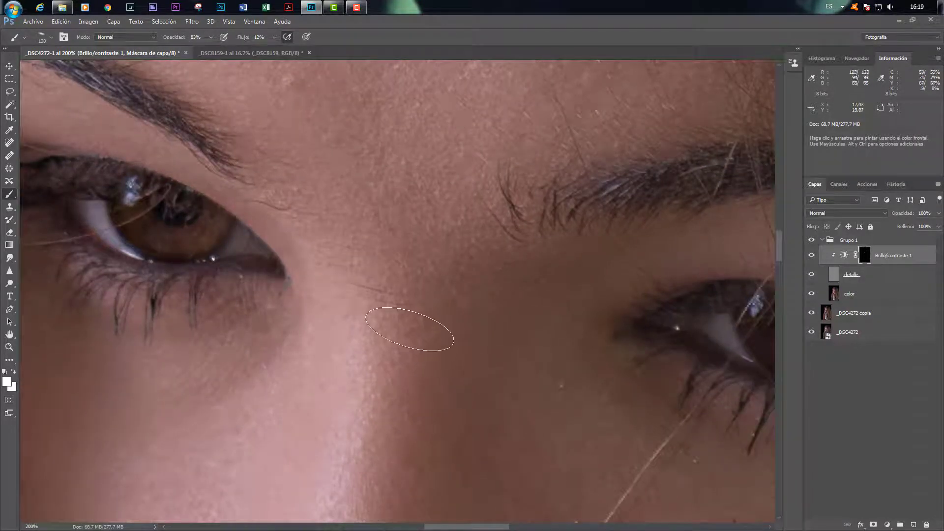
key("space")
scroll(410, 270, "down", 10)
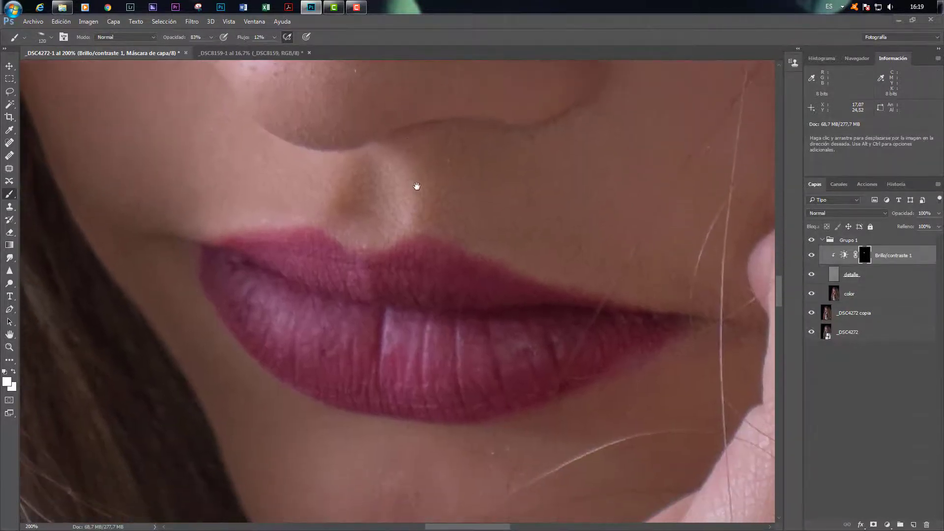
left_click_drag(917, 256, 932, 526)
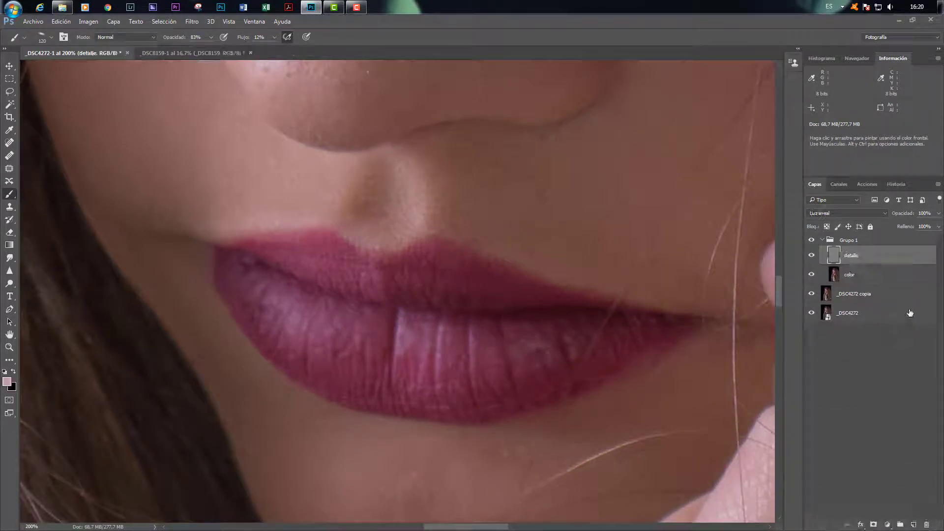
key("ctrl+z")
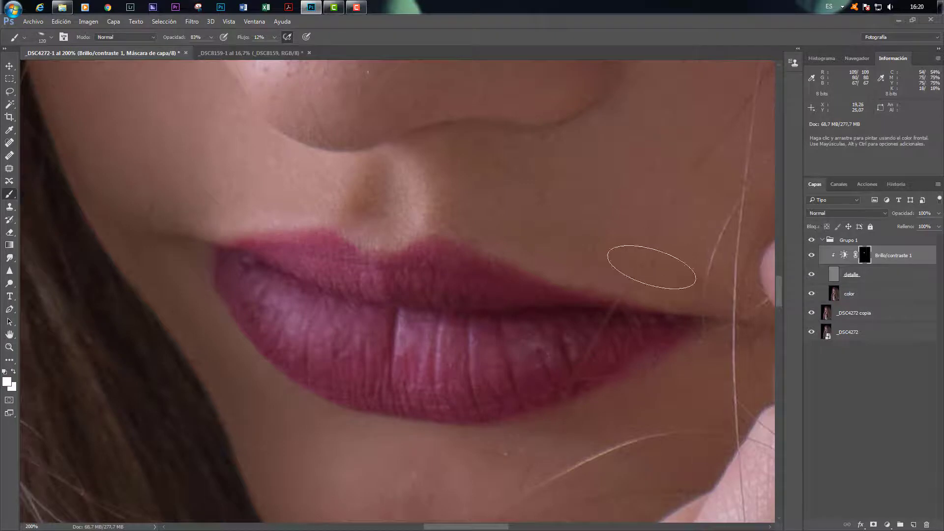
Add a Blanco y negro adjustment layer with default settings, clipped to the detalle layer
left_click(881, 277)
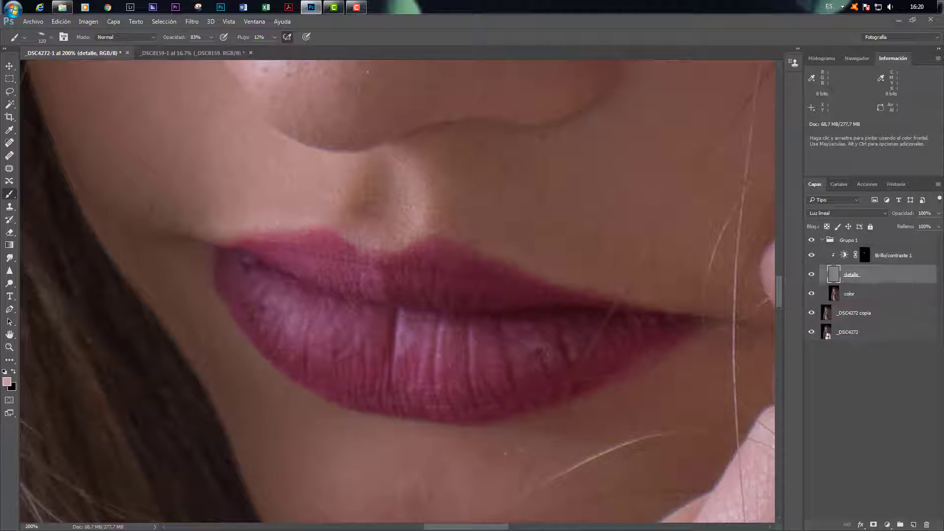
left_click(888, 526)
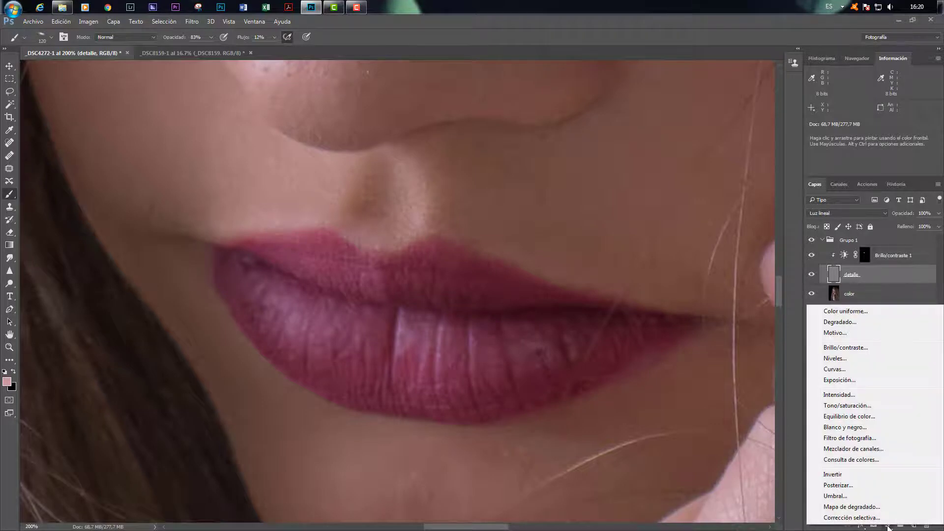
left_click(851, 428)
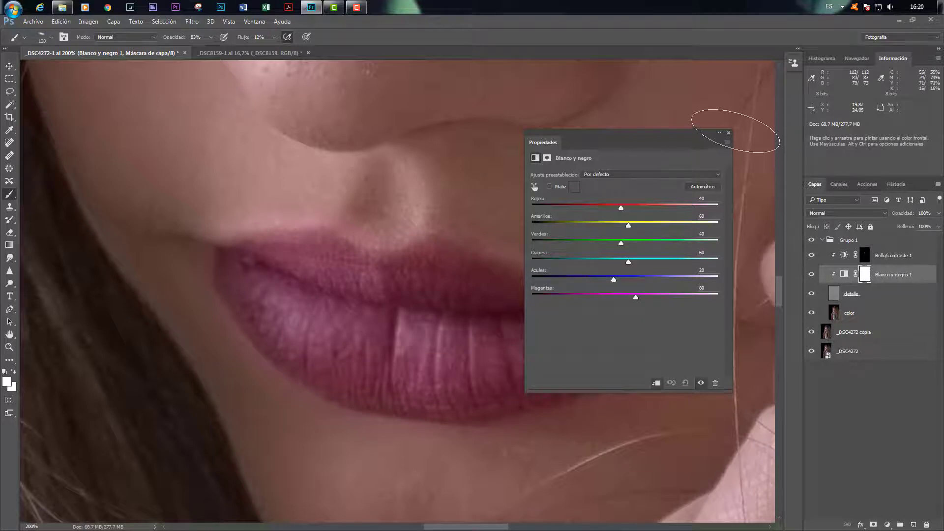
Toggle the Blanco y negro adjustment repeatedly to examine how it affects the color of the lips and skin
left_click(811, 277)
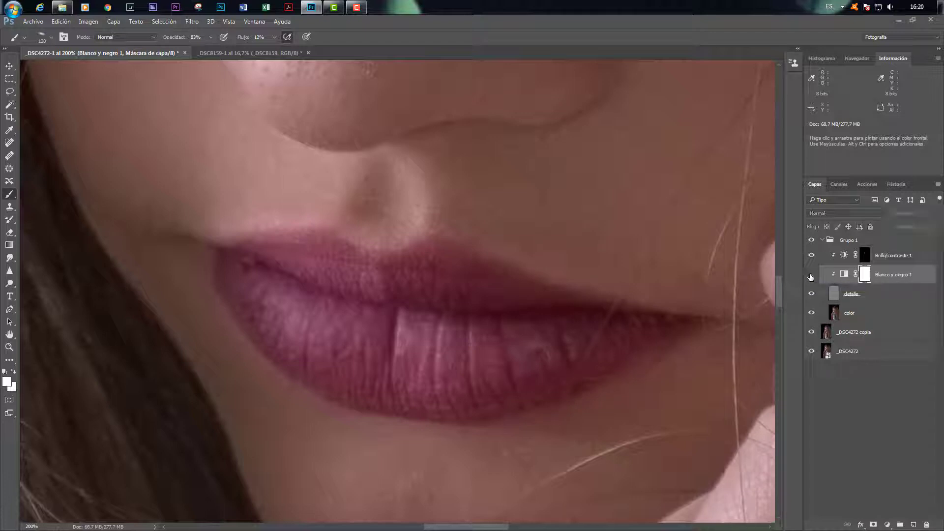
left_click(811, 277)
left_click(811, 277)
left_click(811, 277)
left_click(811, 277)
left_click(812, 276)
left_click(811, 277)
left_click(811, 276)
left_click(811, 276)
left_click(811, 276)
left_click(811, 277)
left_click(811, 276)
left_click(811, 276)
left_click(812, 276)
left_click(812, 276)
left_click(811, 278)
left_click(811, 277)
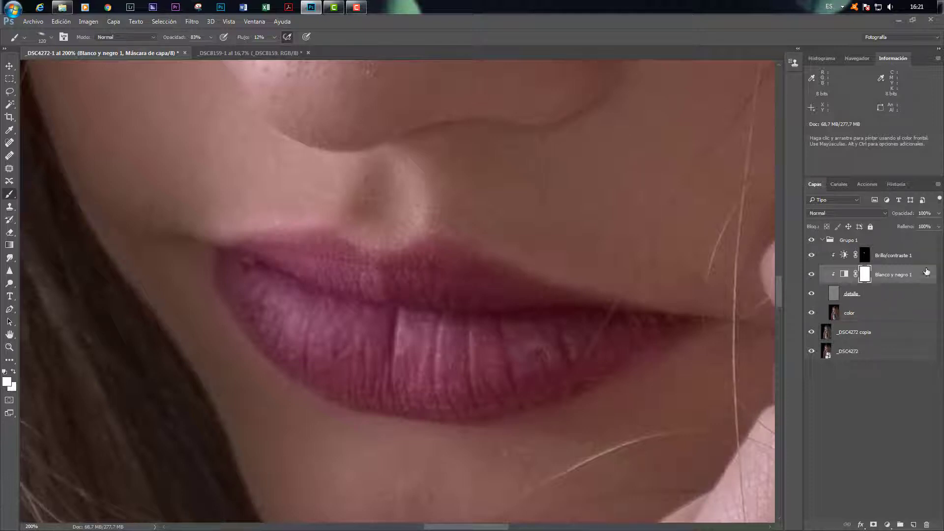
Delete the Blanco y negro adjustment layer from the group
left_click_drag(926, 273, 929, 527)
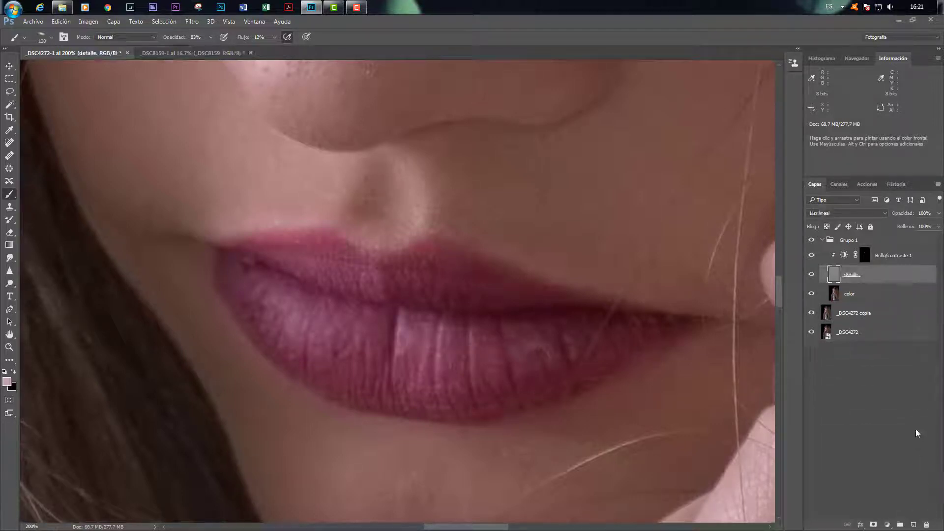
key("ctrl+minus")
key("ctrl+minus")
key("ctrl+minus")
key("ctrl+minus")
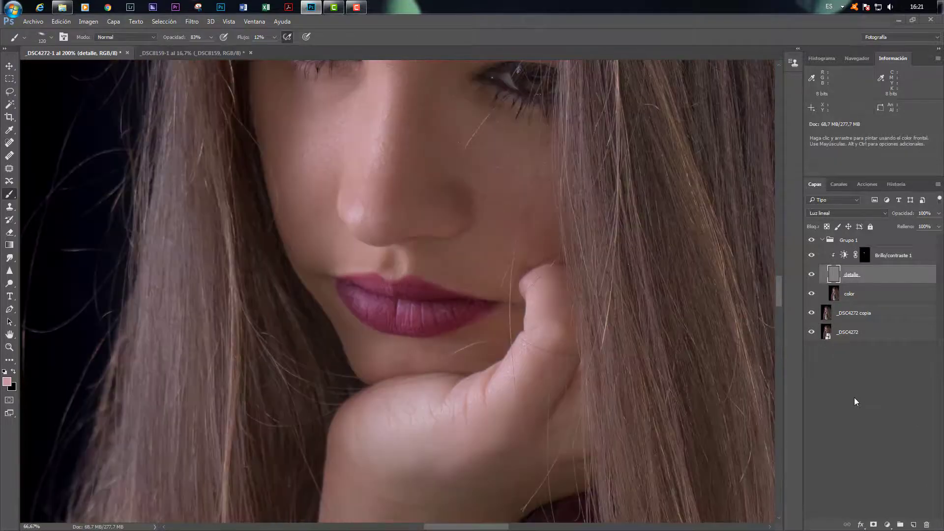
Set Brillo to -11 on the Brillo/contraste adjustment and check its layer mask's properties
key("ctrl+minus")
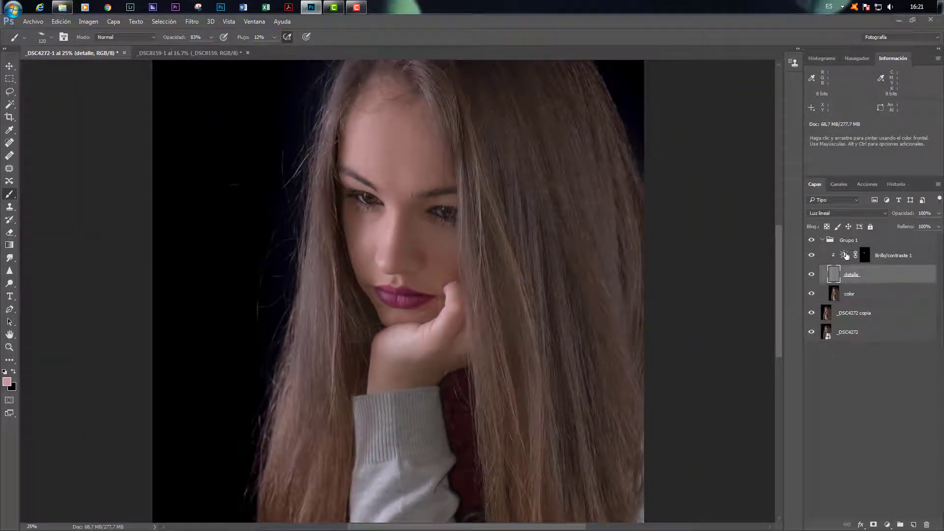
double_click(844, 256)
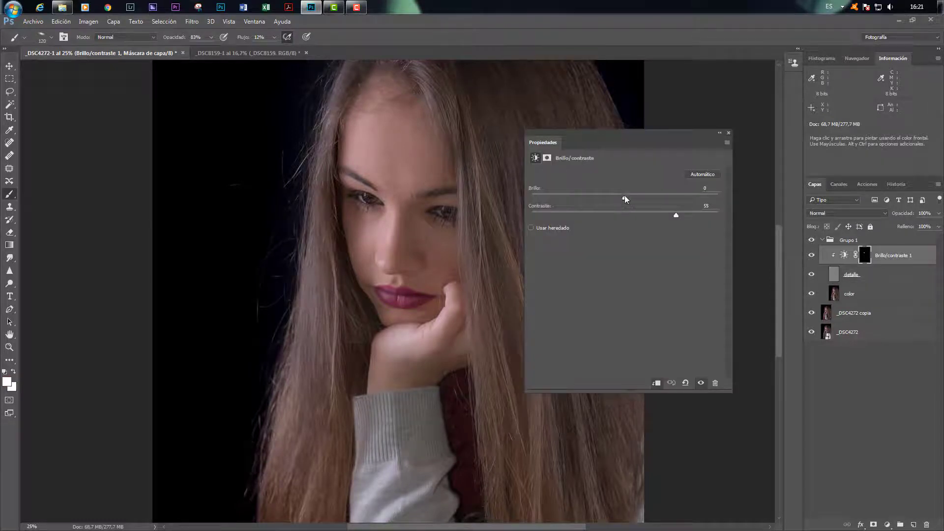
mouse_move(624, 196)
left_mouse_down()
mouse_move(584, 197)
mouse_move(618, 197)
left_mouse_up()
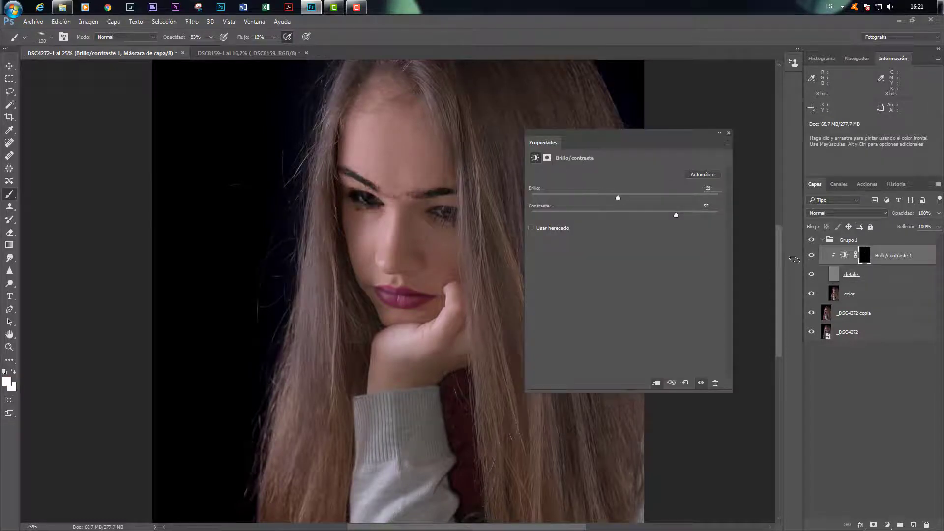
left_click(866, 254)
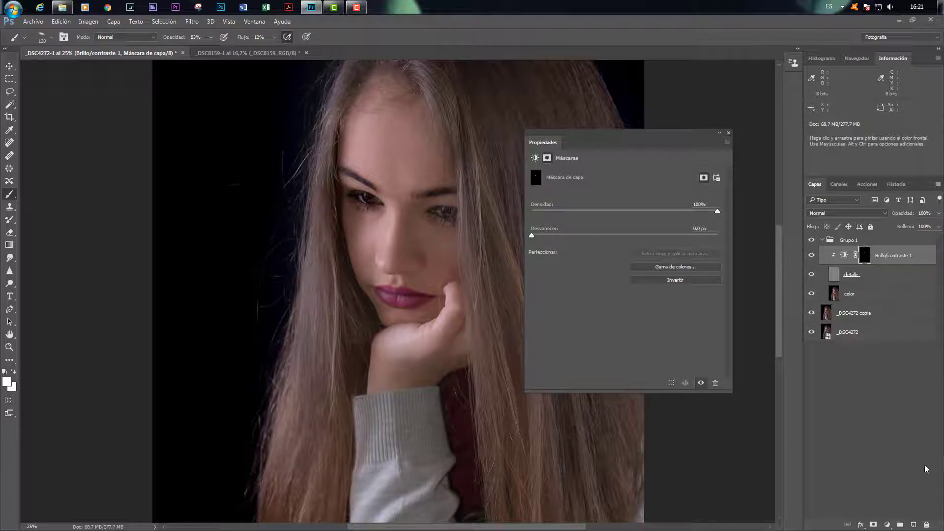
left_click(729, 133)
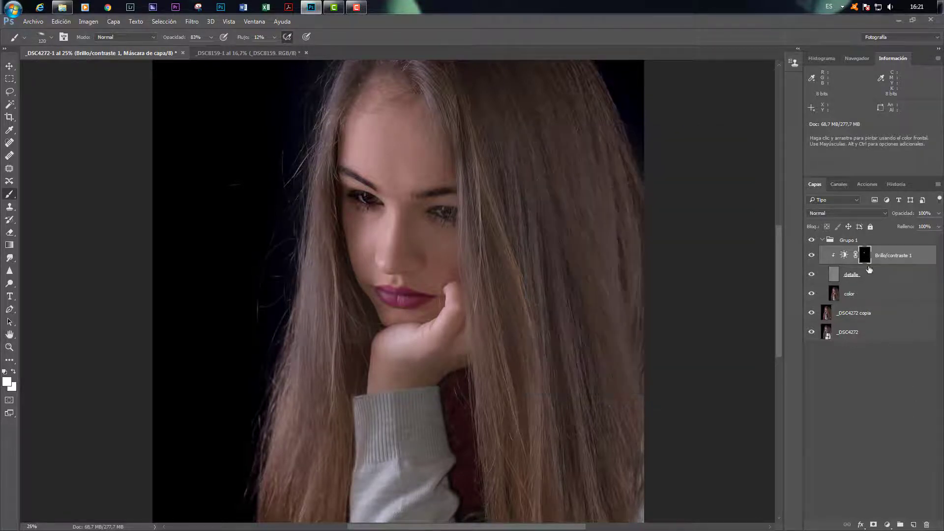
Delete the black mask from the Brillo/contraste adjustment layer and replace it with a new white mask
left_click_drag(865, 257, 927, 525)
left_click(427, 214)
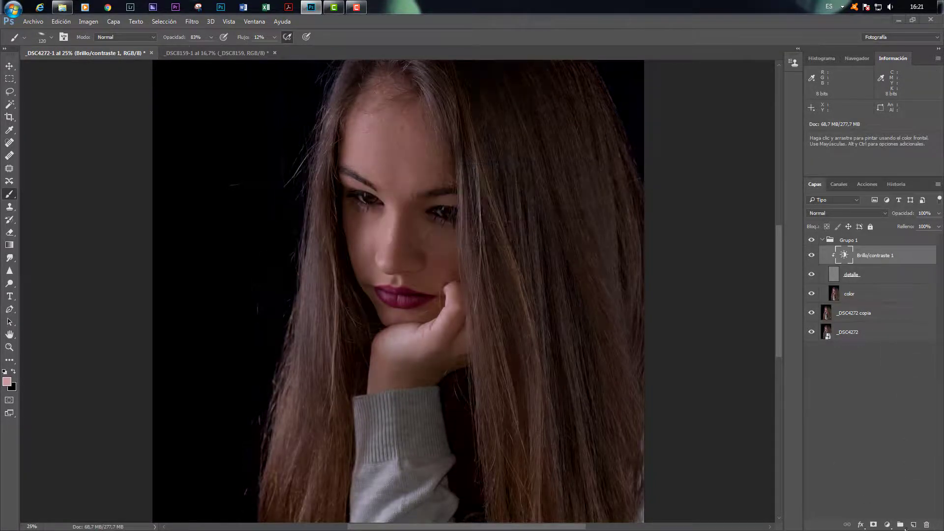
left_click(874, 524)
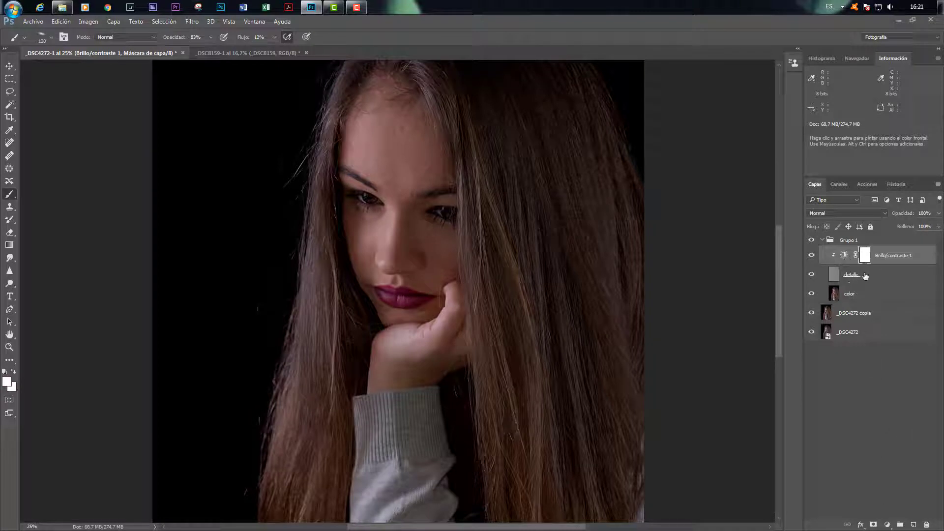
left_click(865, 276)
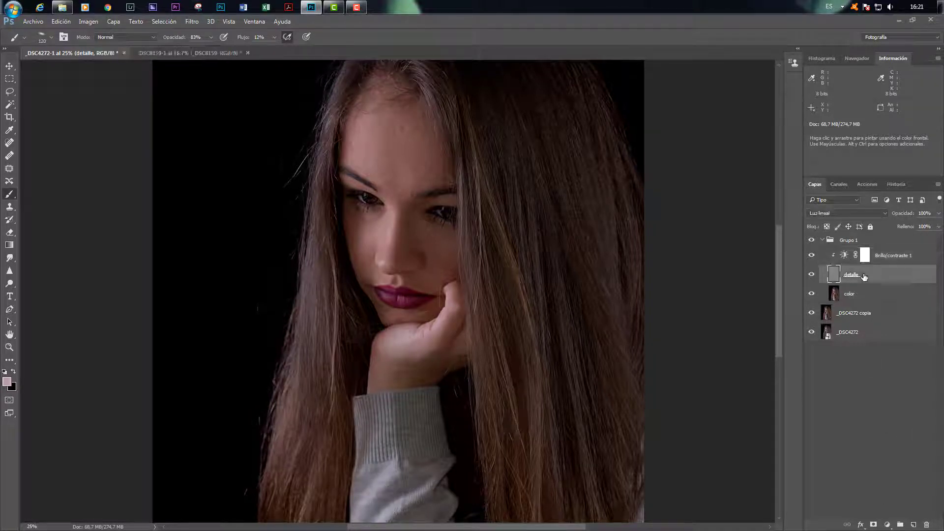
Vary the Brillo value of the Brillo/contraste adjustment between 25 and -14 to compare its effect on the whole portrait
double_click(844, 256)
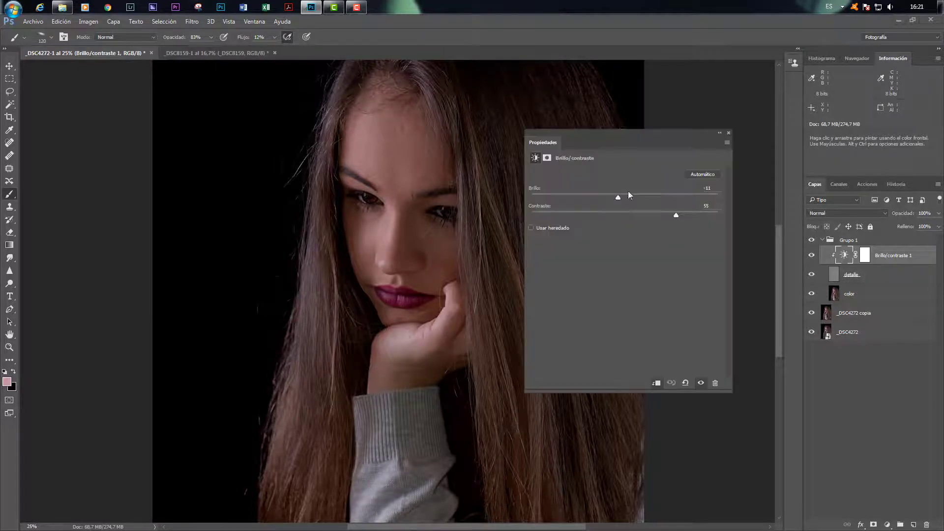
left_click_drag(615, 197, 641, 202)
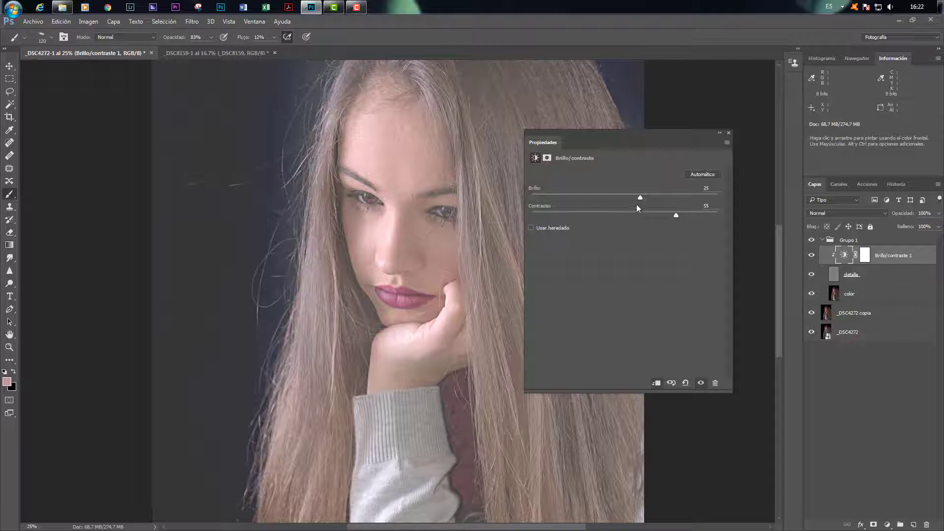
left_click_drag(642, 196, 630, 197)
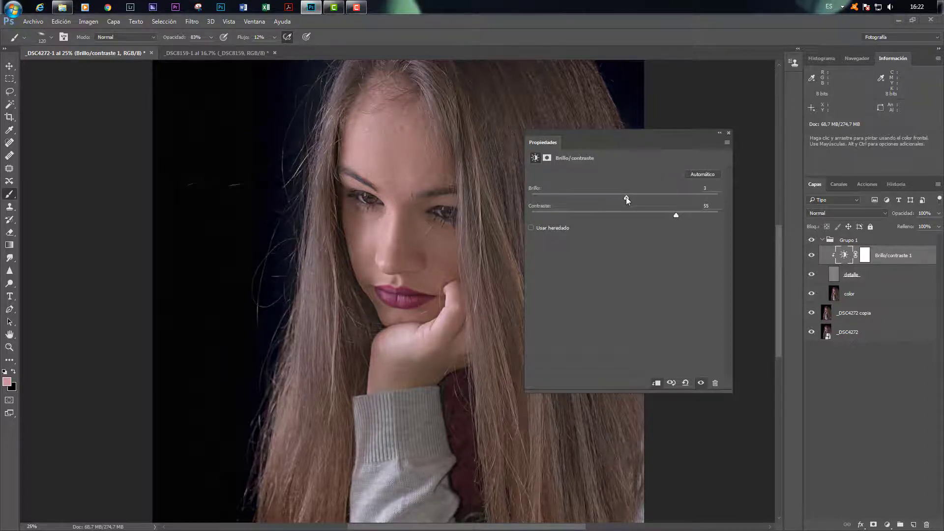
left_click_drag(628, 197, 629, 197)
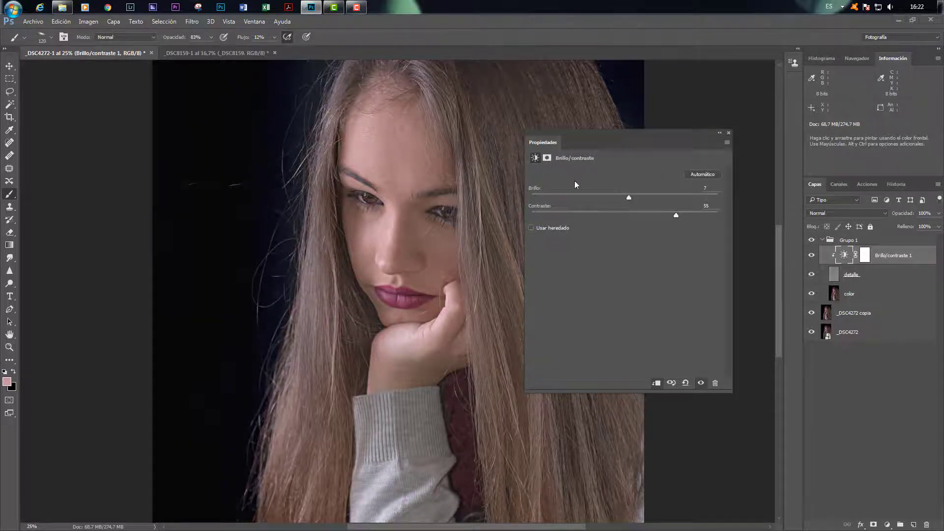
left_click_drag(630, 198, 617, 198)
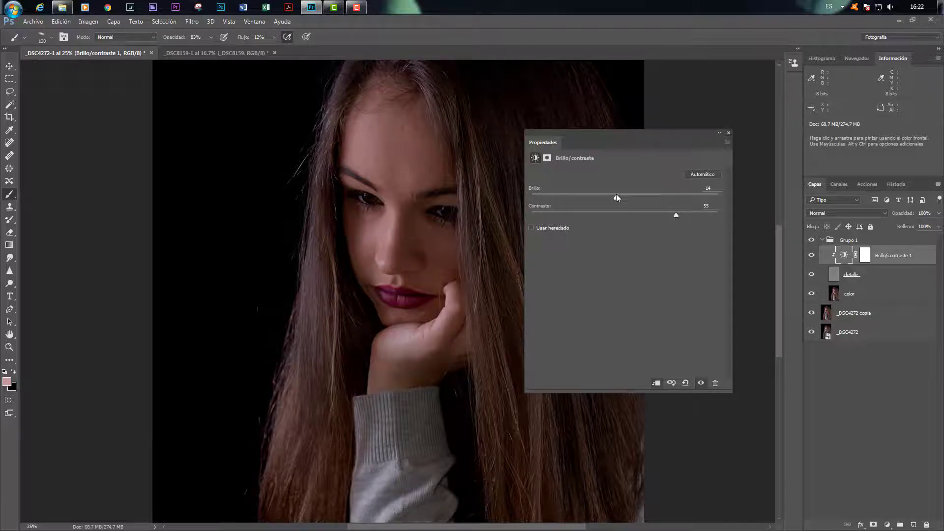
Reset Brillo to 0 and try different Contraste strengths on the Brillo/contraste adjustment, including its maximum
left_click(697, 187)
type("0")
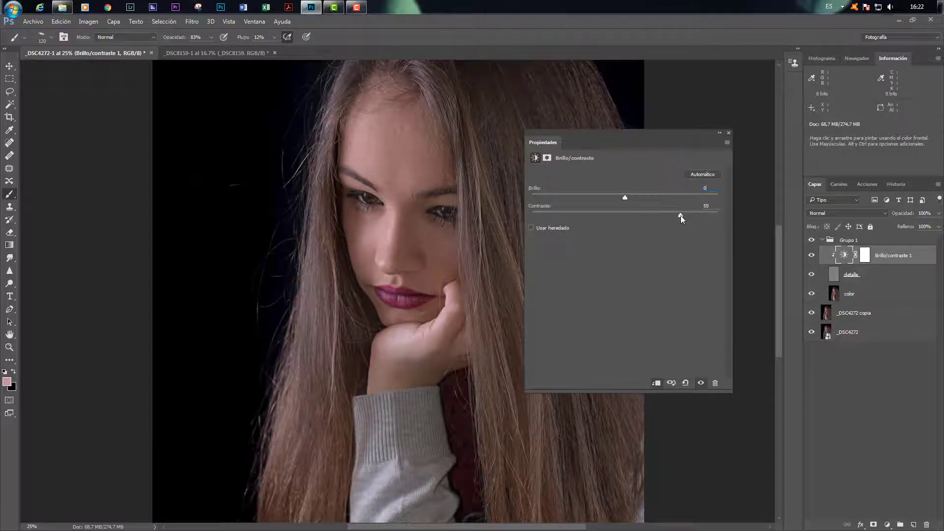
left_click_drag(658, 215, 718, 215)
left_click_drag(654, 215, 689, 216)
Delete the Brillo/contraste adjustment layer from Grupo 1 and close its properties
left_click_drag(929, 257, 927, 525)
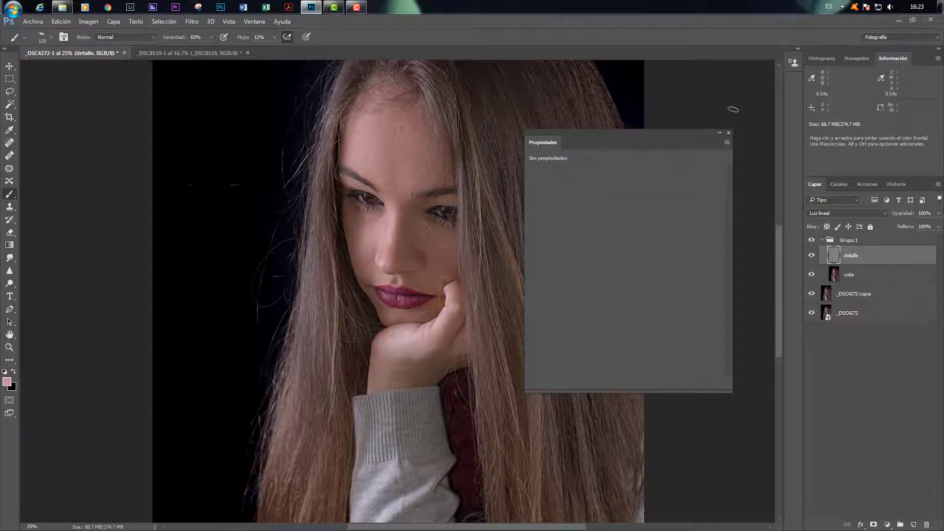
left_click(729, 132)
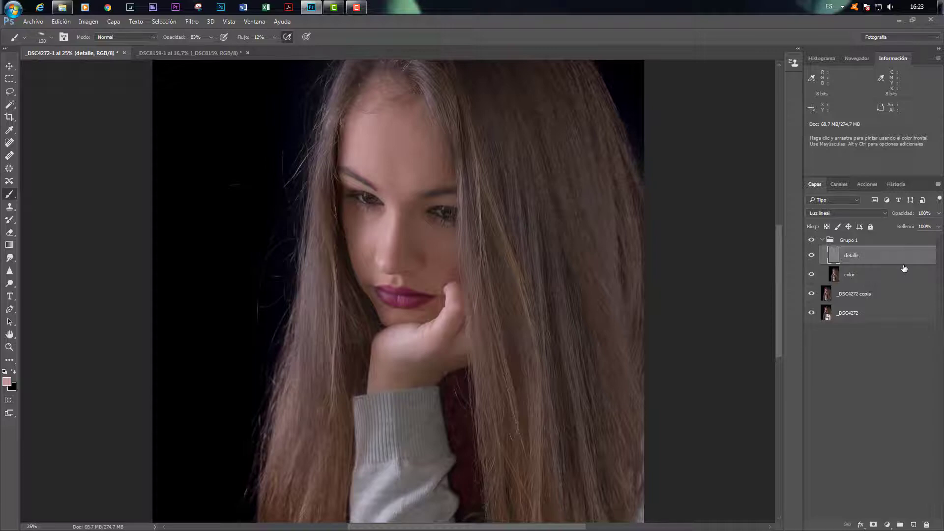
Hide and collapse Grupo 1, and add a new empty layer directly above _DSC4272 copia
key("ctrl+plus")
key("ctrl+plus")
key("ctrl+plus")
key("ctrl+plus")
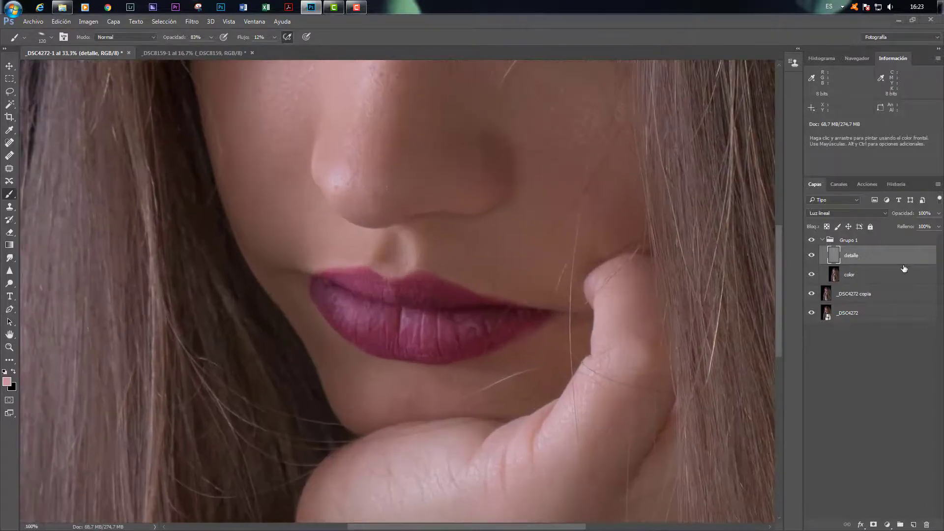
mouse_move(468, 143)
left_mouse_down()
mouse_move(453, 354)
mouse_move(496, 362)
mouse_move(505, 381)
left_mouse_up()
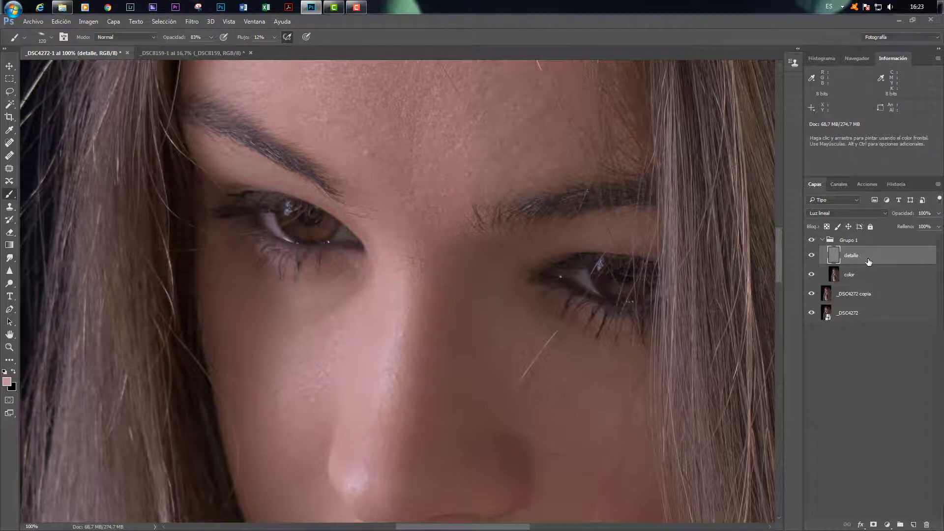
left_click(810, 240)
left_click(889, 299)
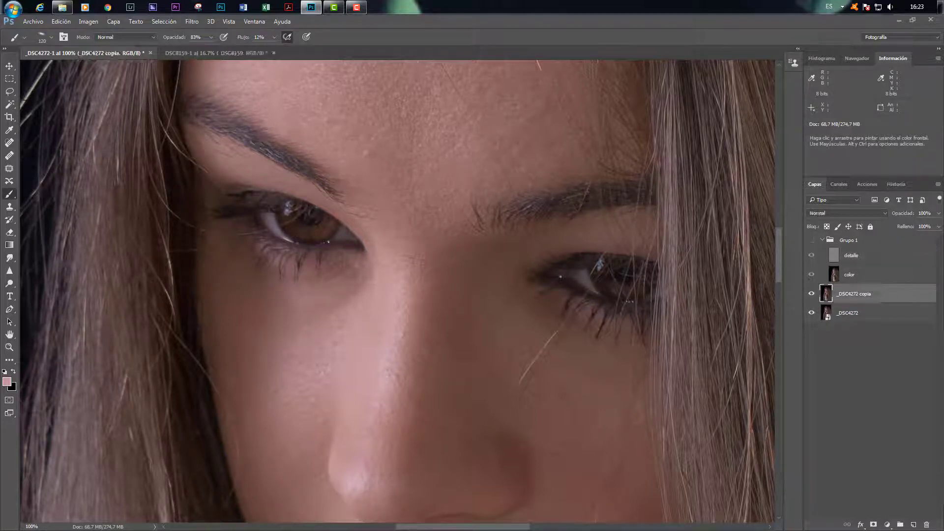
left_click(913, 525)
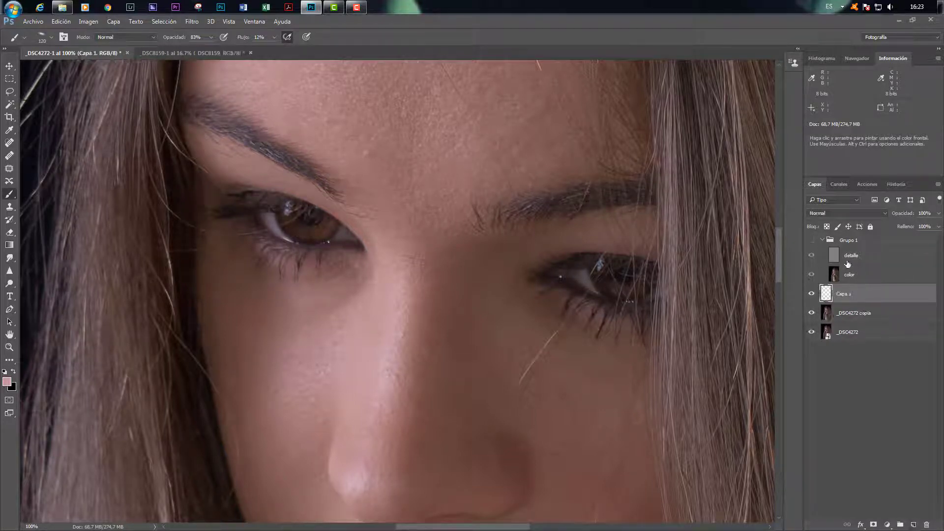
left_click(823, 240)
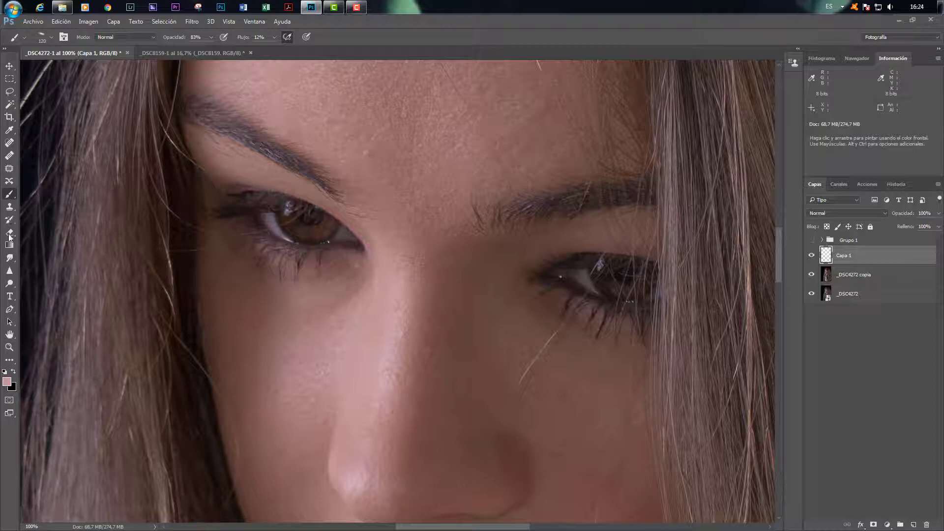
Clone darker skin over the highlight on the nose bridge using a 114 px Clone Stamp with an upright elliptical tip
left_click(10, 208)
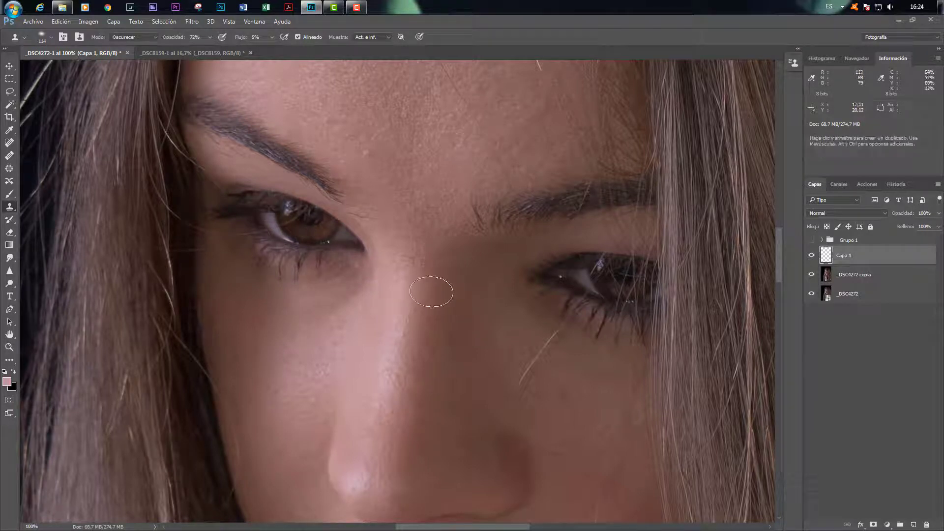
right_click(434, 292)
mouse_move(472, 318)
left_mouse_down()
mouse_move(467, 304)
mouse_move(465, 320)
left_mouse_up()
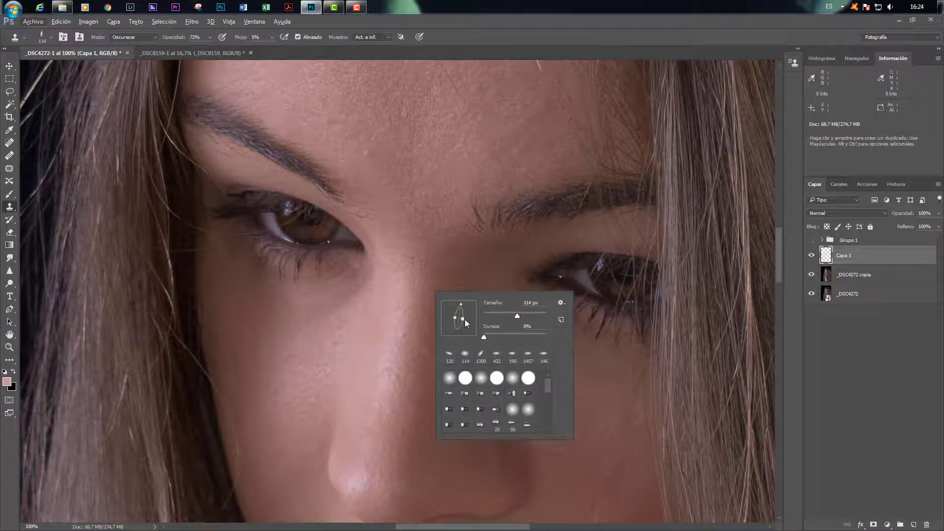
left_click(426, 300)
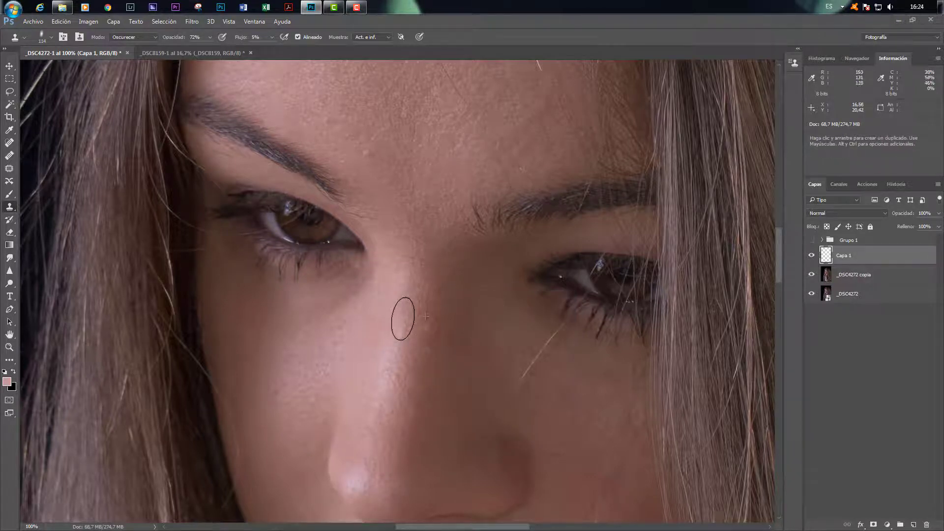
mouse_move(403, 318)
left_mouse_down()
mouse_move(384, 386)
mouse_move(397, 343)
left_mouse_up()
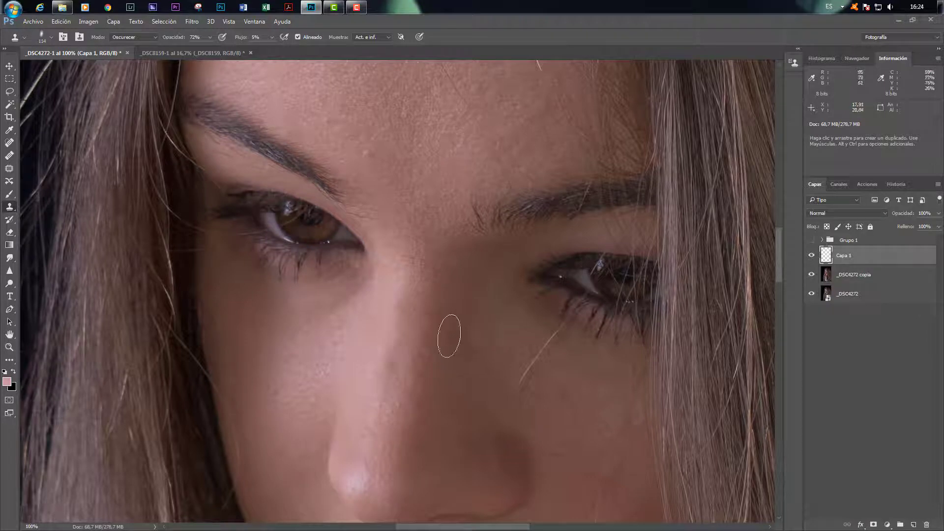
Compare the cloned nose texture with the Capa 1 layer shown and hidden, and delete that layer
scroll(423, 379, "up", 3)
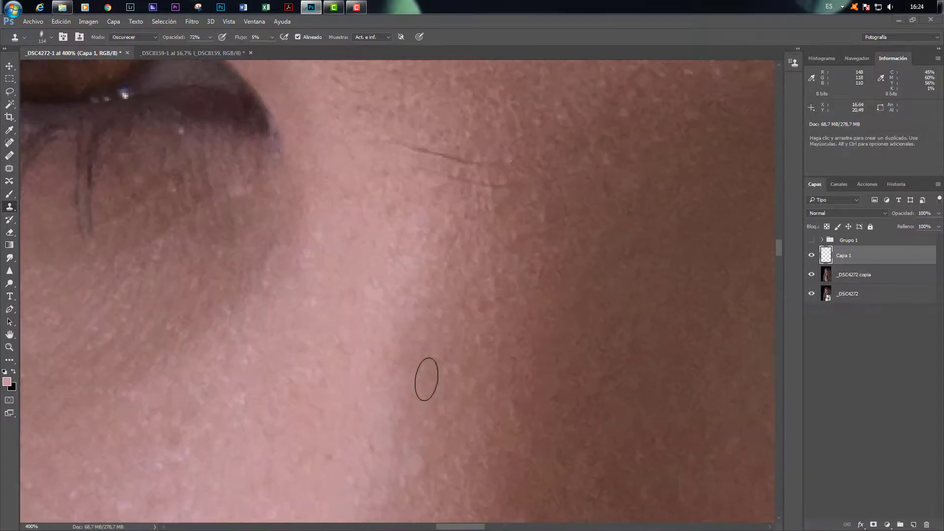
scroll(437, 406, "down", 5)
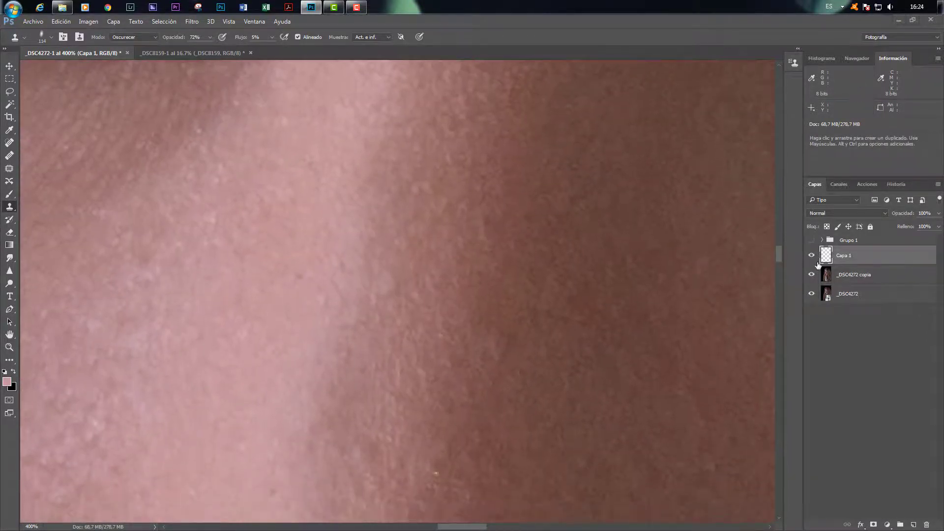
left_click(812, 256)
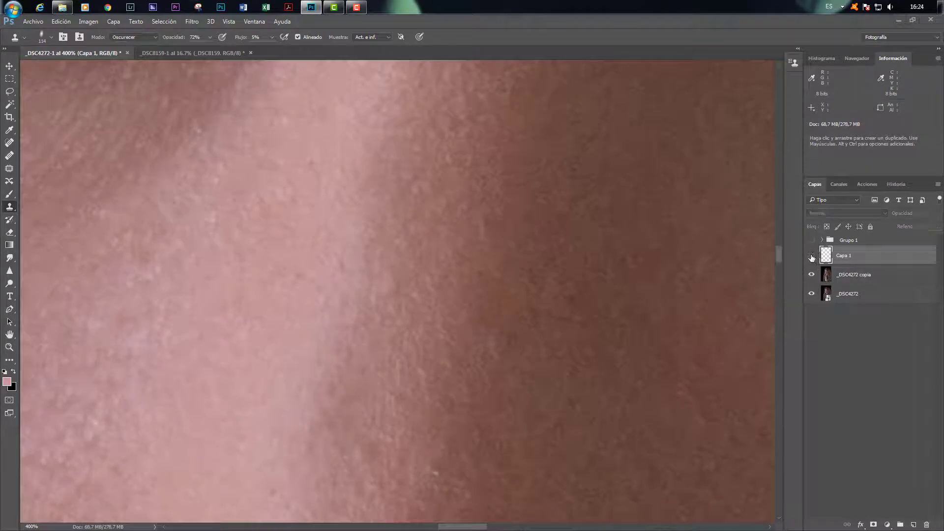
left_click(812, 256)
left_click(812, 256)
left_click(812, 256)
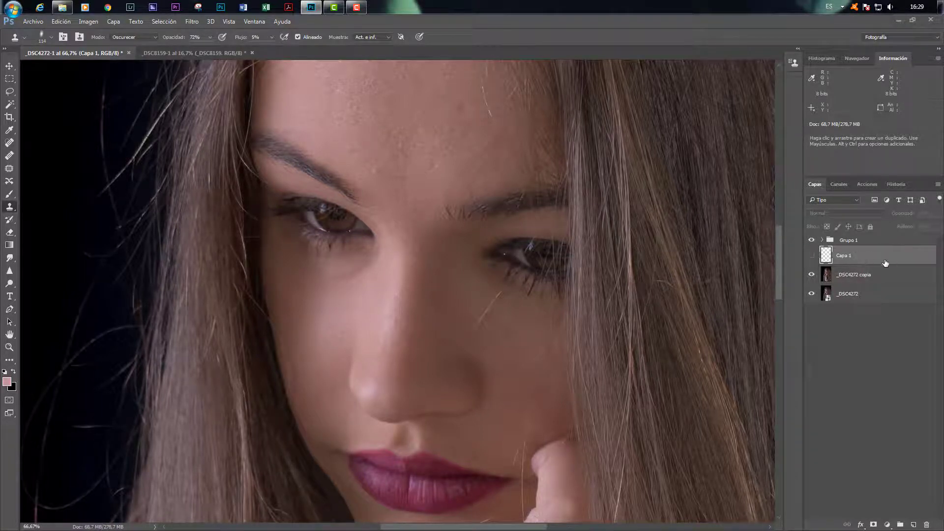
left_click_drag(895, 261, 927, 524)
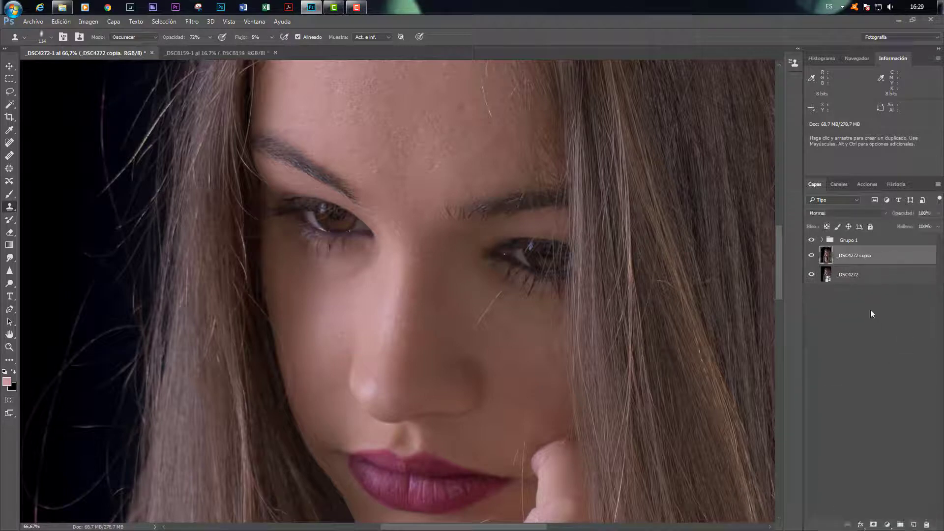
Add a new empty layer above color inside Grupo 1 and another directly above _DSC4272 copia
left_click(823, 241)
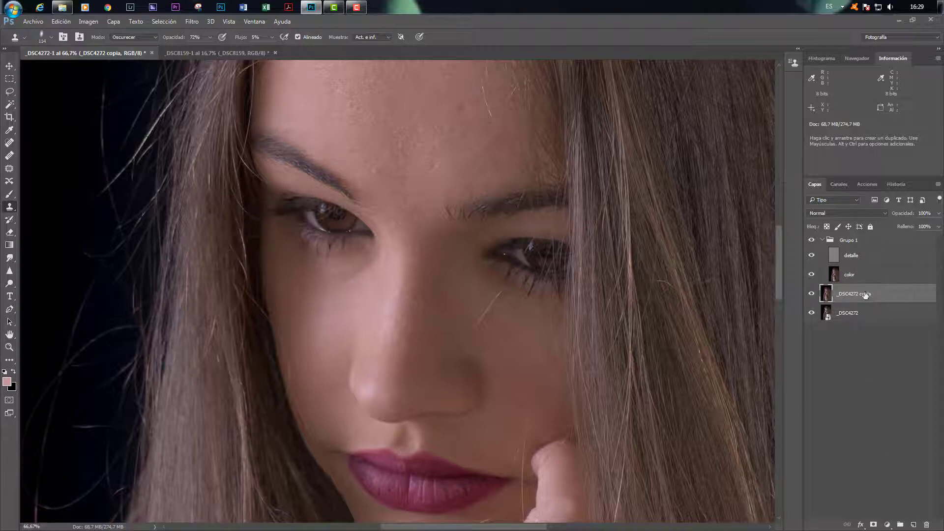
left_click(866, 274)
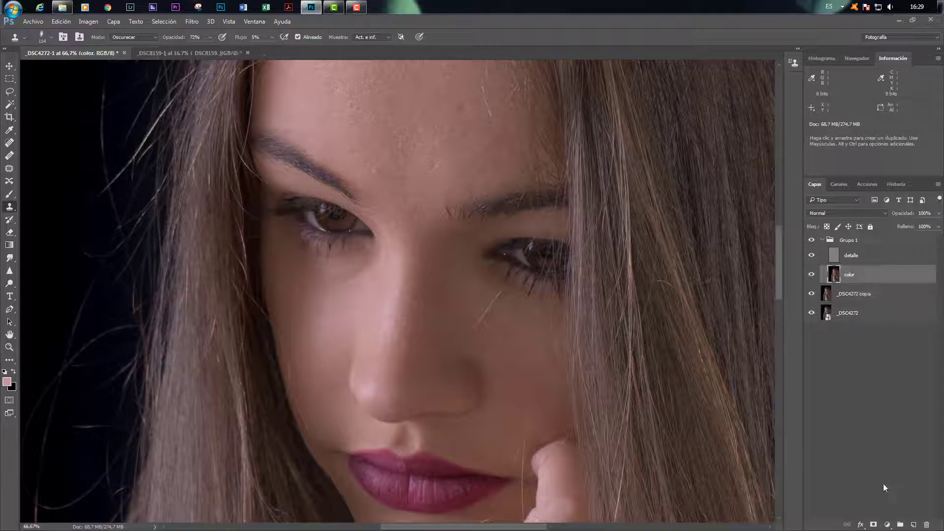
left_click(914, 526)
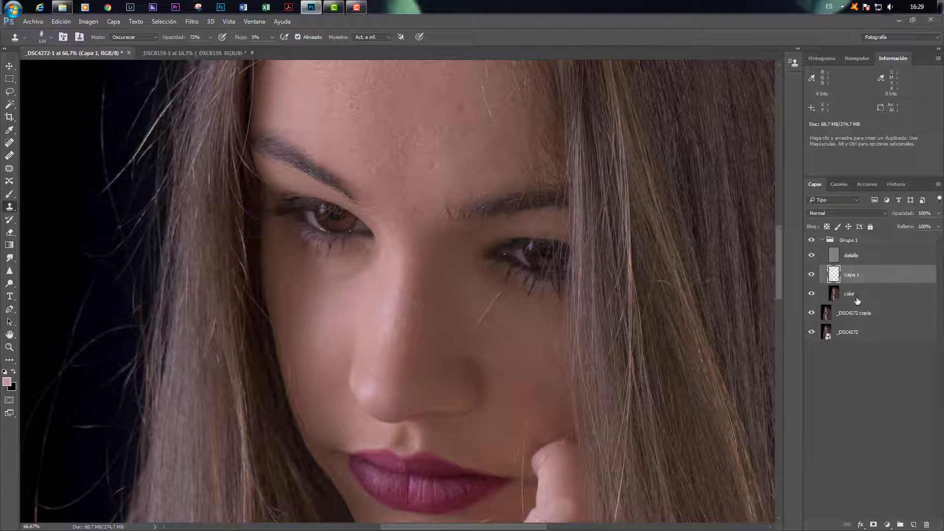
left_click(884, 321)
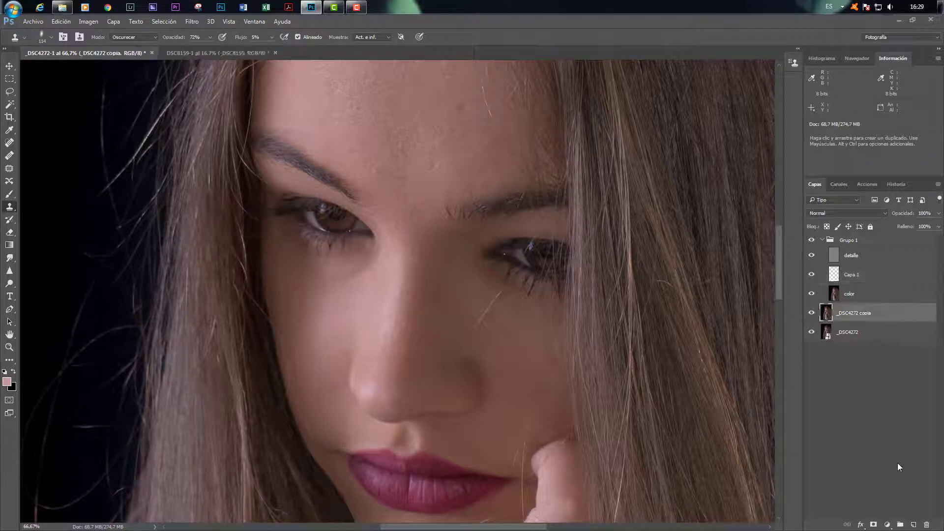
left_click(914, 525)
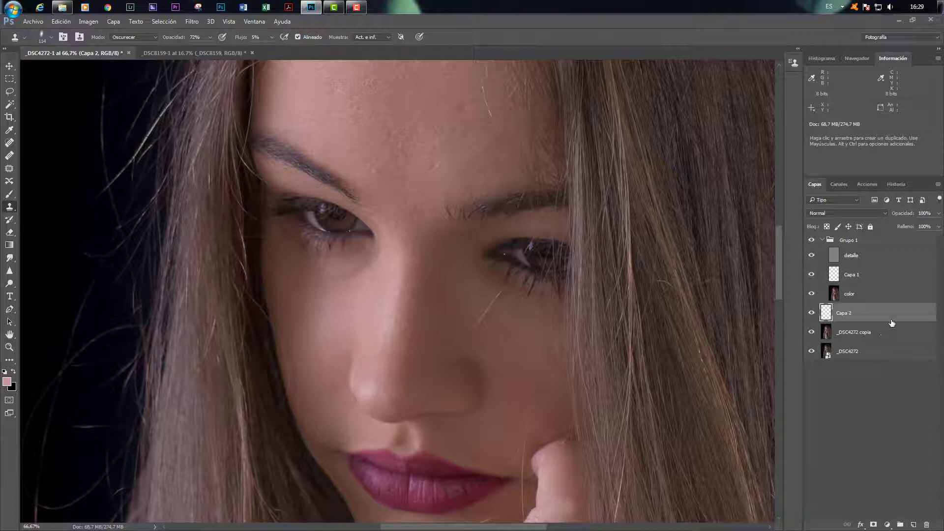
Delete the empty Capa 2 layer above _DSC4272 copia
left_click_drag(890, 315, 926, 525)
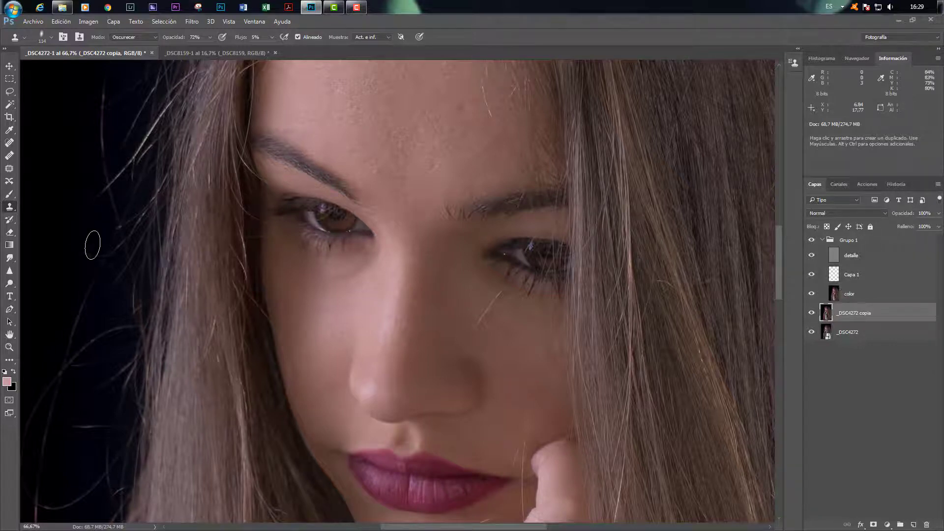
Try cloning darker skin over the nose bridge highlight directly on the _DSC4272 copia layer
left_click(414, 284, "alt")
mouse_move(400, 273)
left_mouse_down()
mouse_move(400, 305)
mouse_move(391, 314)
mouse_move(392, 291)
mouse_move(387, 335)
mouse_move(391, 285)
mouse_move(391, 310)
left_mouse_up()
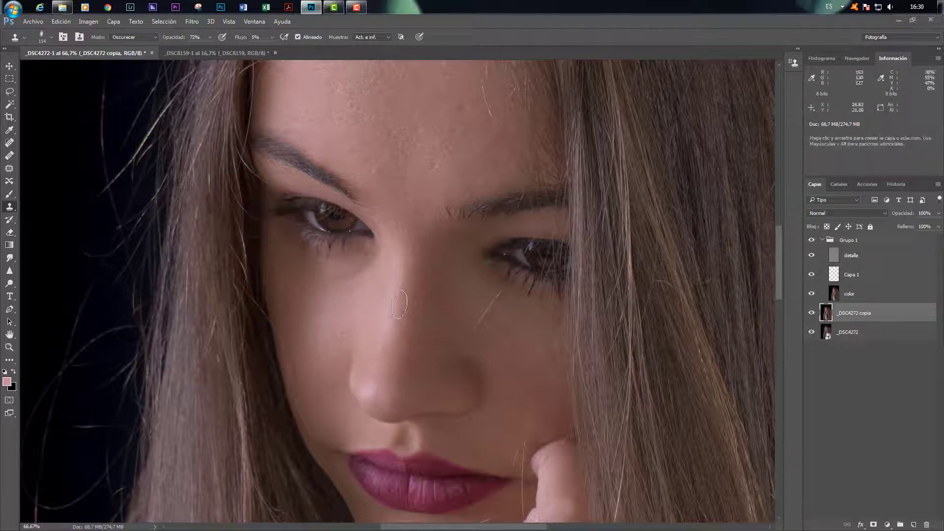
double_click(877, 277)
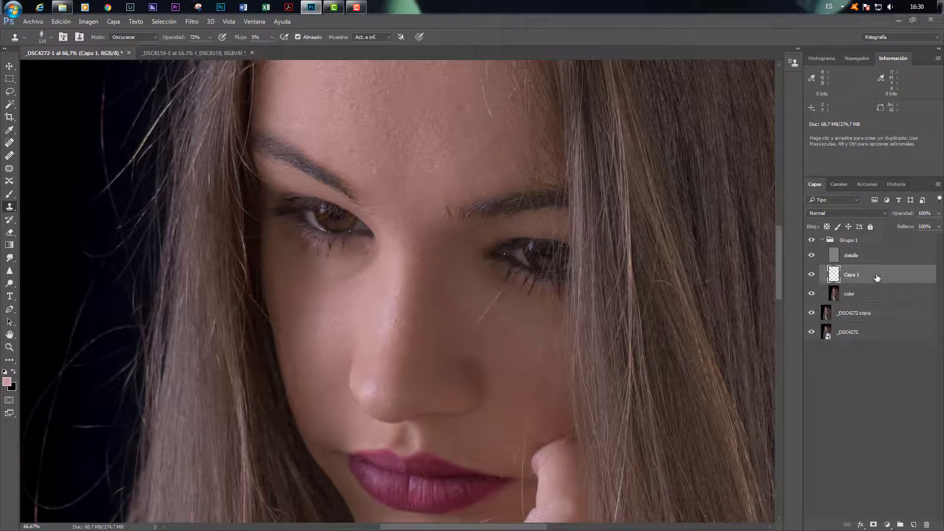
Revert the document history to the layer deletion, undoing the clone strokes on _DSC4272 copia
left_click(867, 199)
left_click(897, 185)
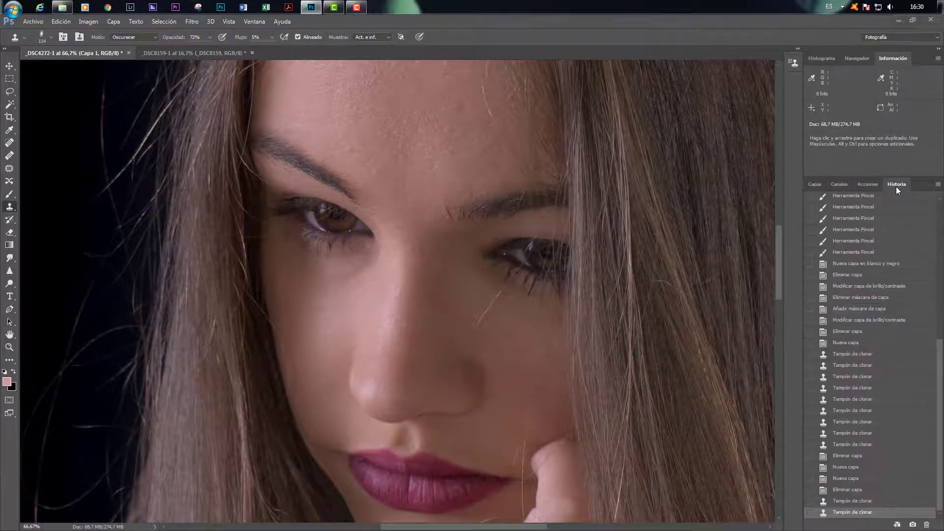
left_click(849, 490)
left_click(815, 185)
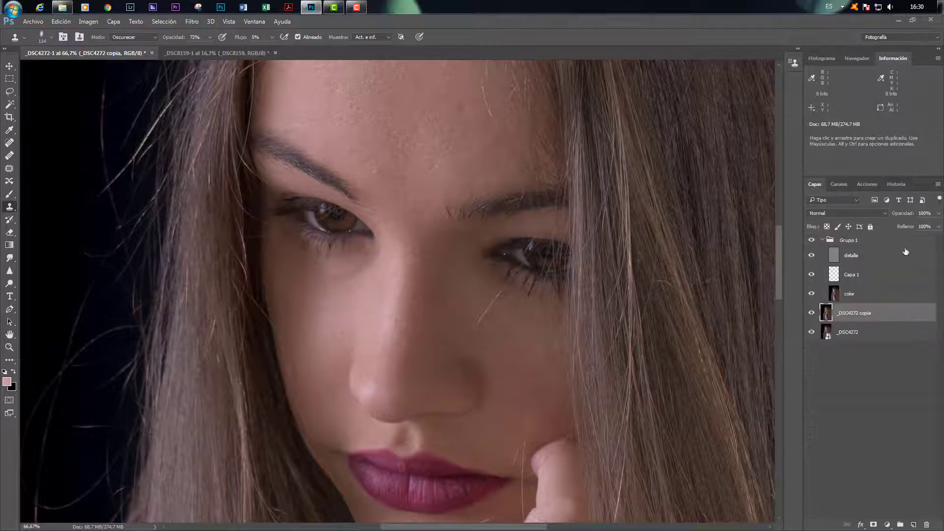
Clone darker skin from beside the nose over the bridge highlight on Capa 1 inside Grupo 1
left_click(863, 274)
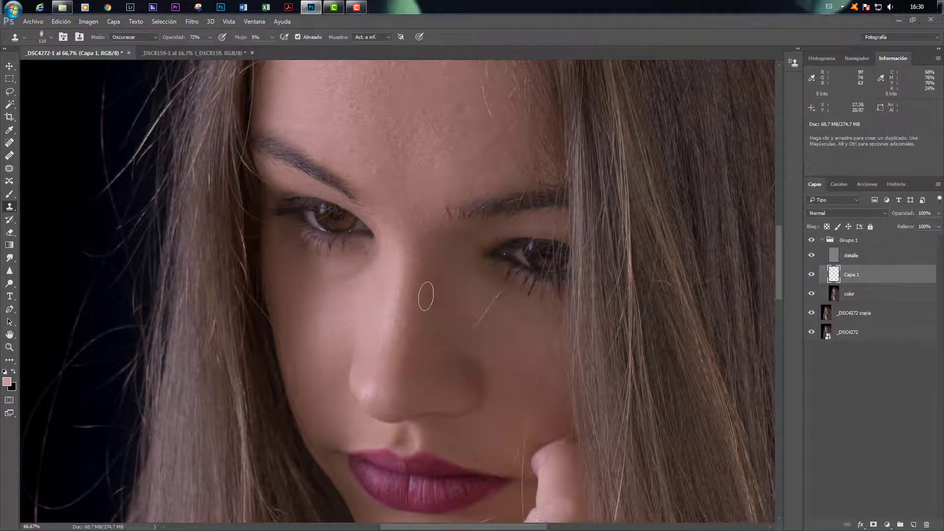
left_click(412, 287, "alt")
mouse_move(399, 276)
left_mouse_down()
mouse_move(380, 346)
mouse_move(394, 283)
mouse_move(386, 323)
left_mouse_up()
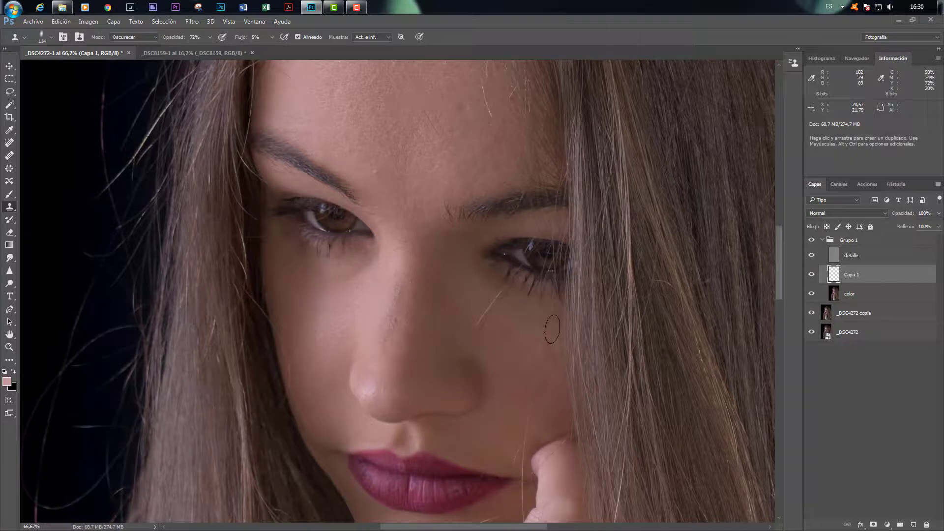
Compare the nose bridge texture at 300% with Capa 1 hidden and shown
key("ctrl+1")
key("ctrl+plus")
key("ctrl+plus")
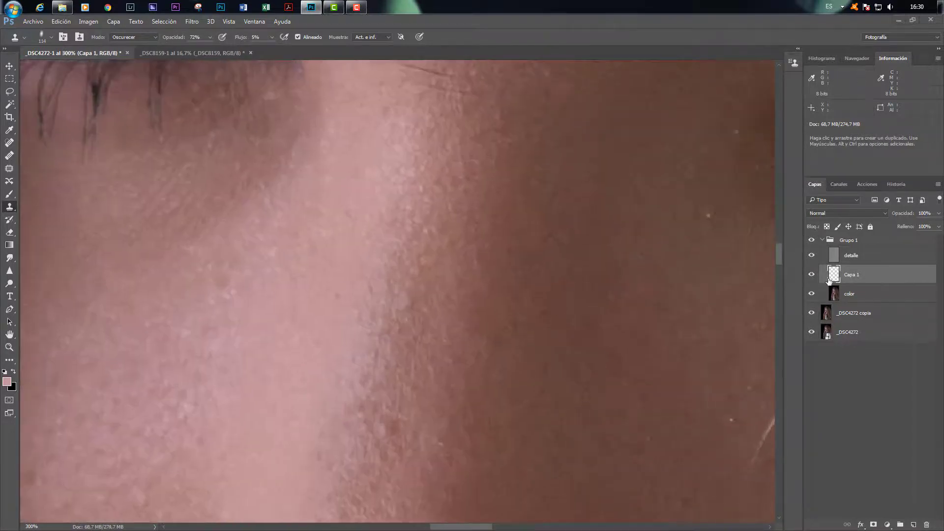
left_click(812, 275)
left_click(811, 276)
left_click(811, 276)
left_click(811, 276)
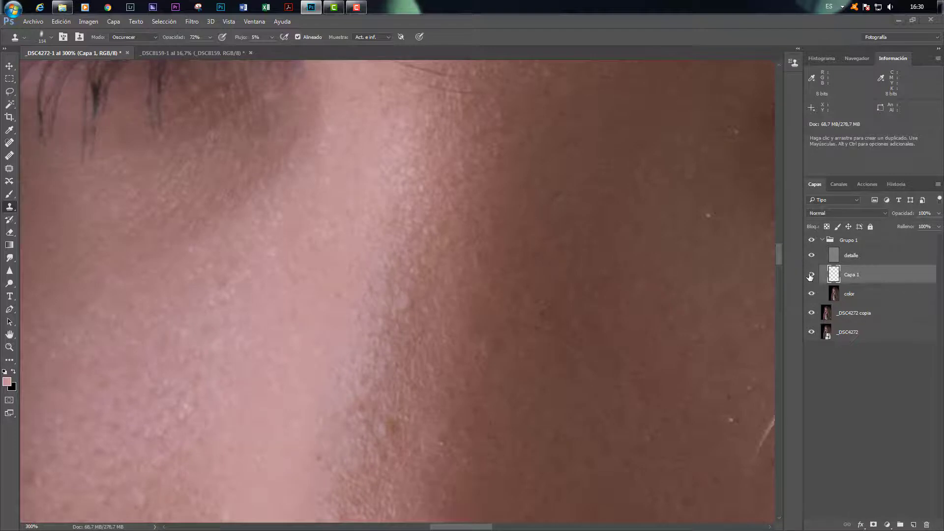
Set the Clone Stamp mode to Normal and compare the nose bridge with Capa 1 hidden and shown
left_click(148, 44)
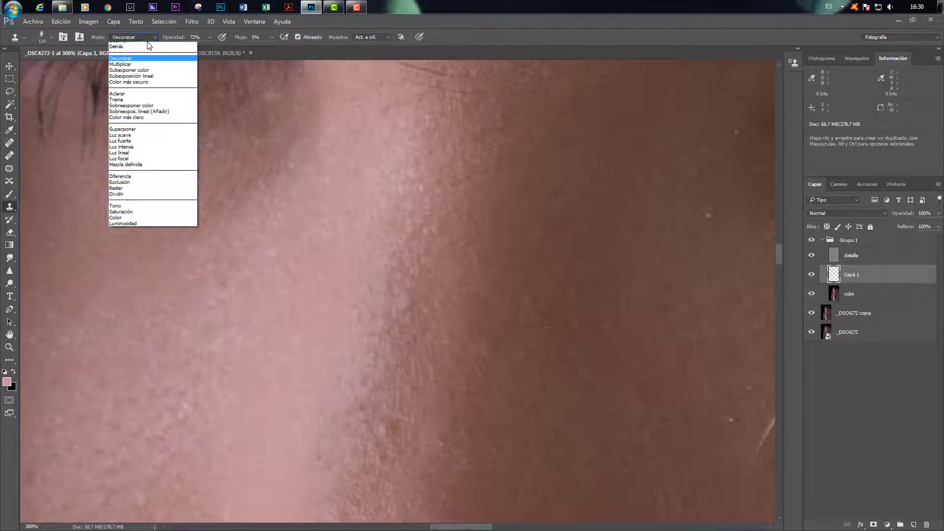
left_click(143, 46)
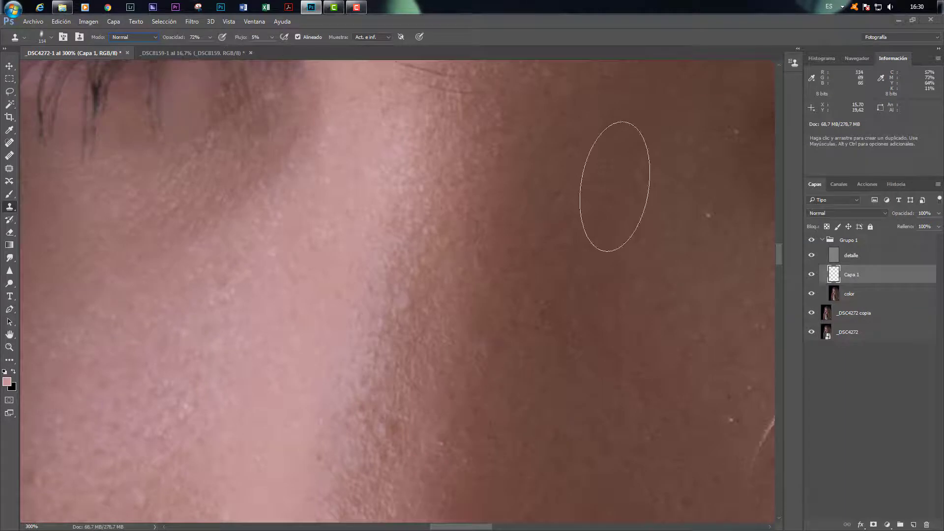
left_click(812, 274)
left_click(812, 274)
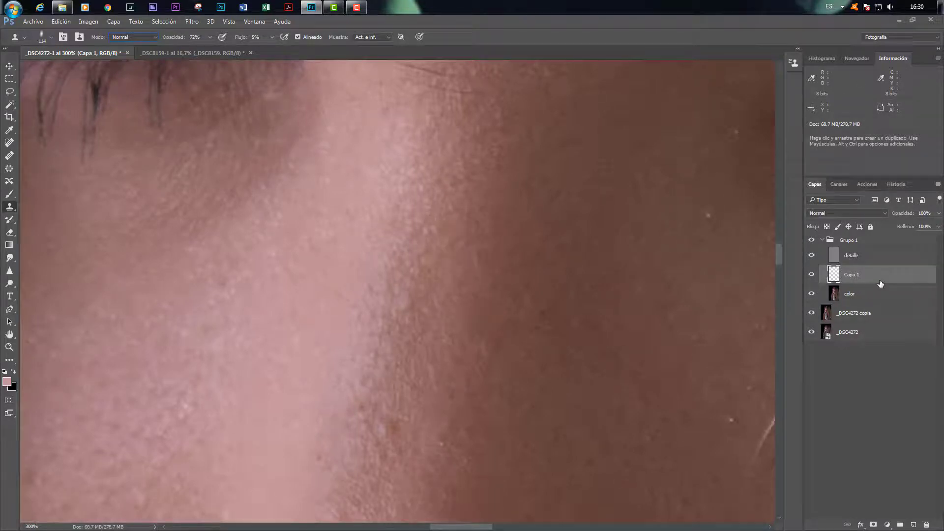
Set the Clone Stamp mode to Oscurecer and clone darker skin over the nose bridge highlight on Capa 1
left_click(155, 37)
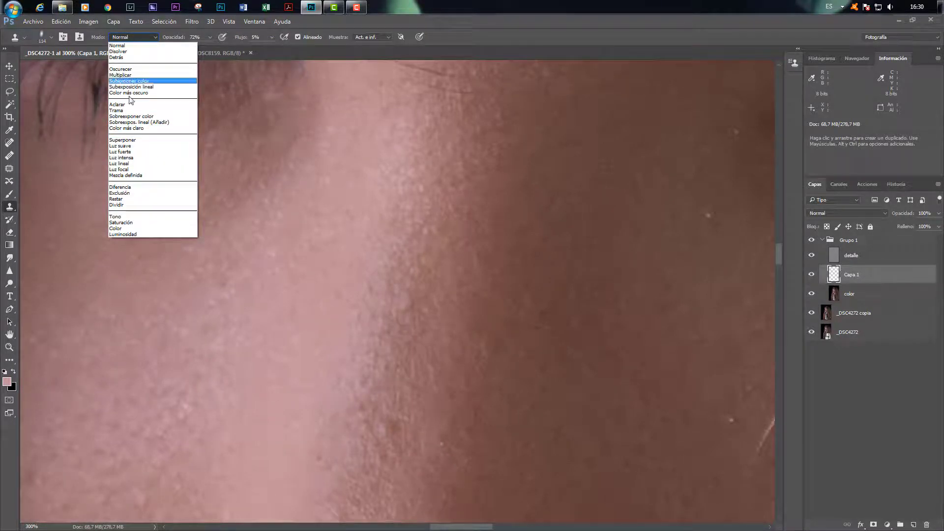
left_click(133, 69)
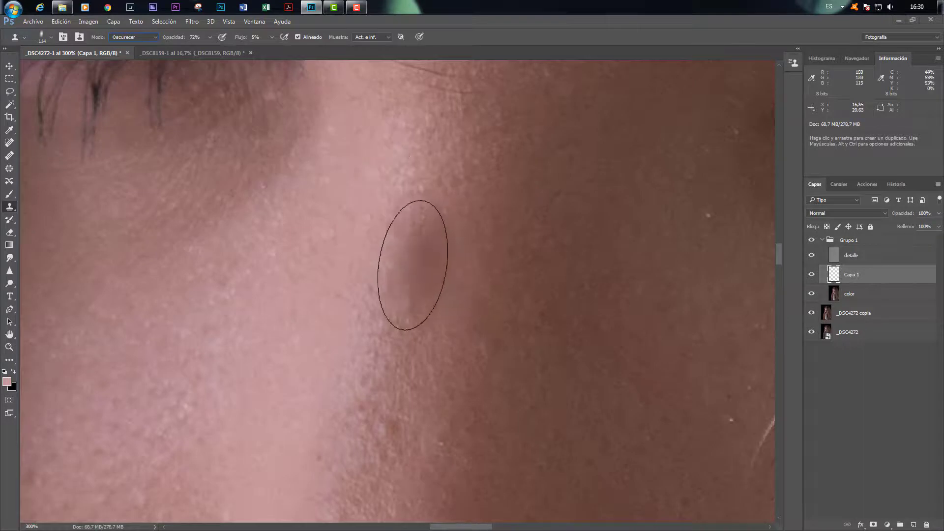
left_click(428, 279, "alt")
mouse_move(384, 278)
left_mouse_down()
mouse_move(350, 379)
mouse_move(344, 358)
mouse_move(395, 185)
mouse_move(396, 205)
left_mouse_up()
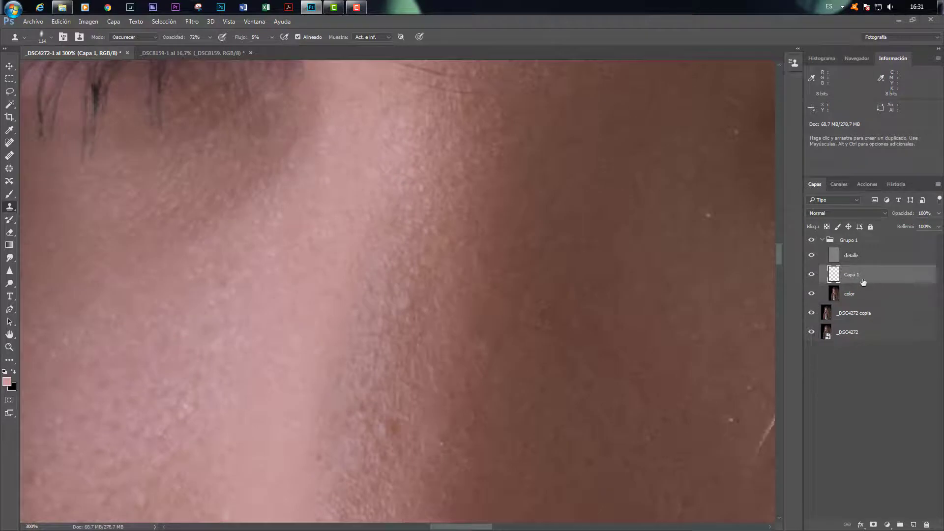
Revert the document history to the last layer deletion, removing all clone strokes from Capa 1
left_click(896, 185)
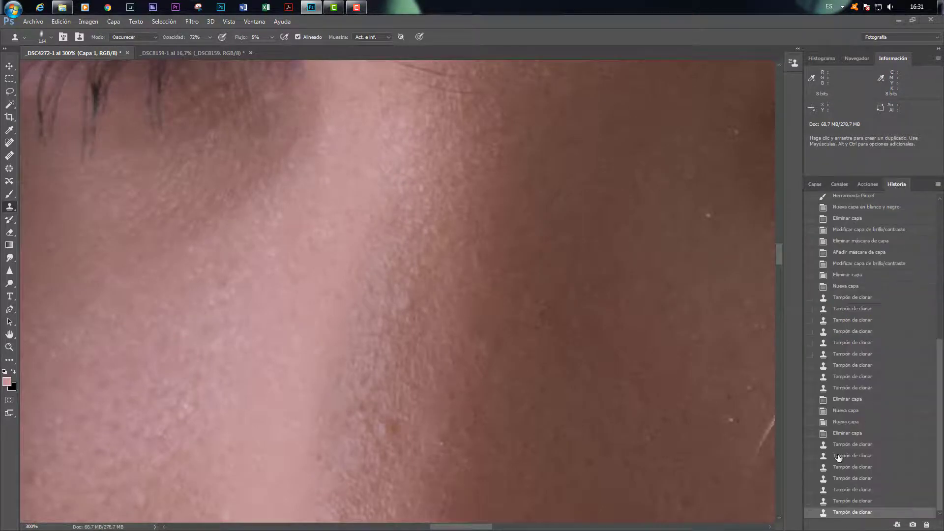
left_click(844, 433)
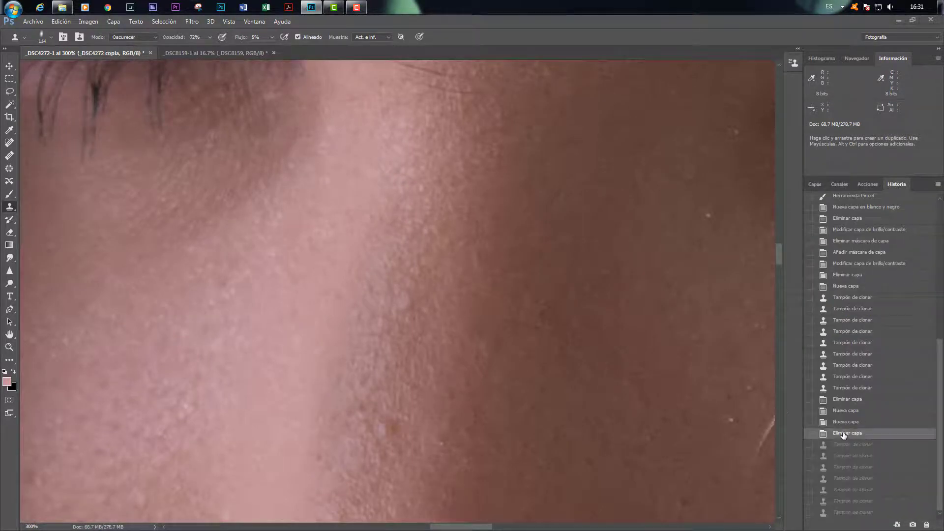
left_click(815, 186)
Paint a skin tone sampled beside the highlight along the nose bridge on Capa 1 with the 120 px Brush
left_click(869, 276)
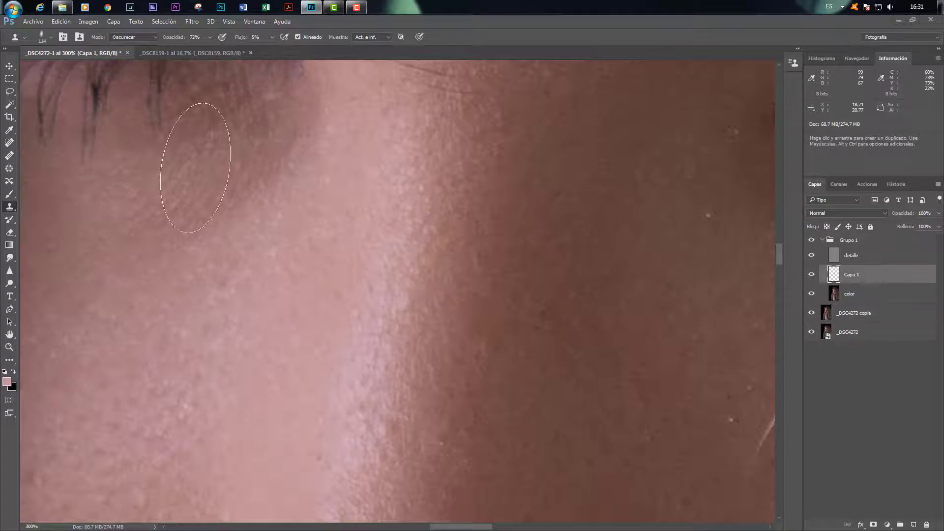
left_click(10, 194)
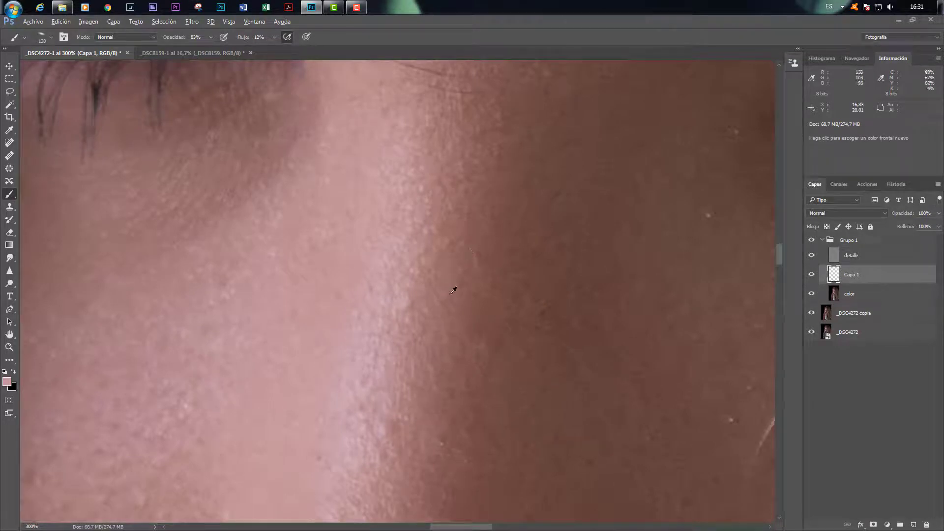
left_click(453, 284, "alt")
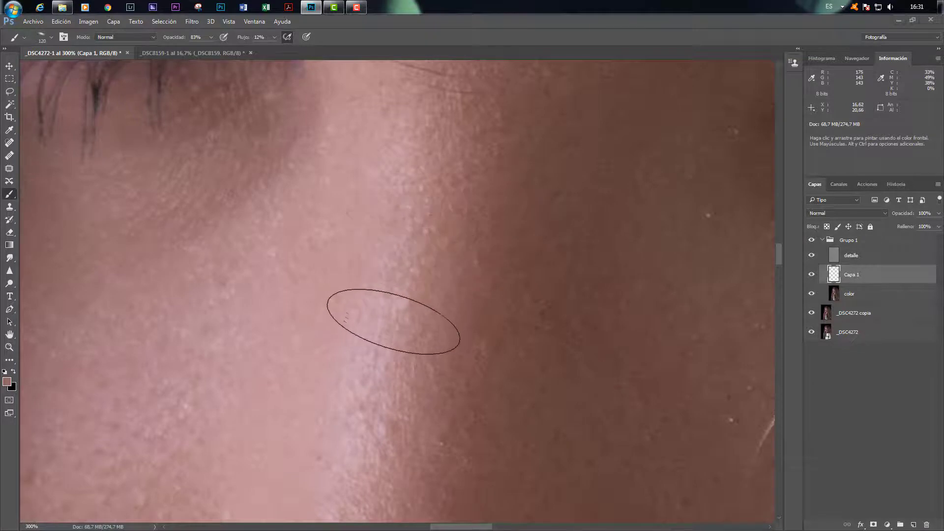
left_click_drag(395, 322, 365, 417)
left_click_drag(412, 195, 371, 443)
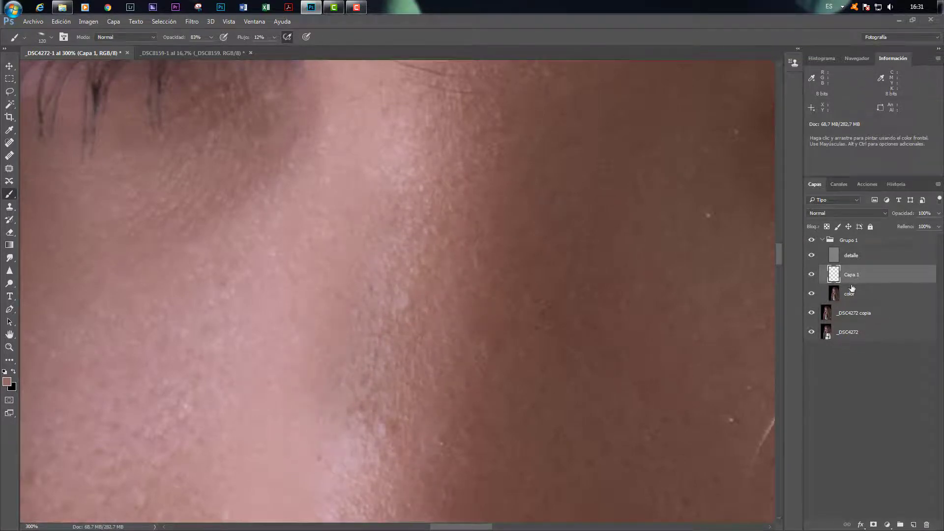
Examine the painted nose bridge within the whole face at 50% and again up close at 300%
key("ctrl+minus")
key("ctrl+minus")
key("ctrl+minus")
key("ctrl+minus")
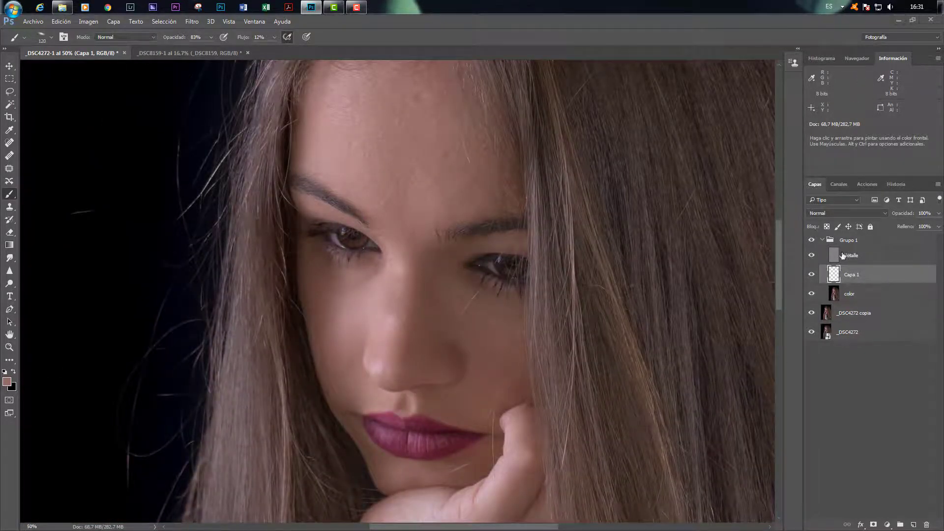
key("ctrl+plus")
key("ctrl+plus")
key("ctrl+plus")
key("ctrl+plus")
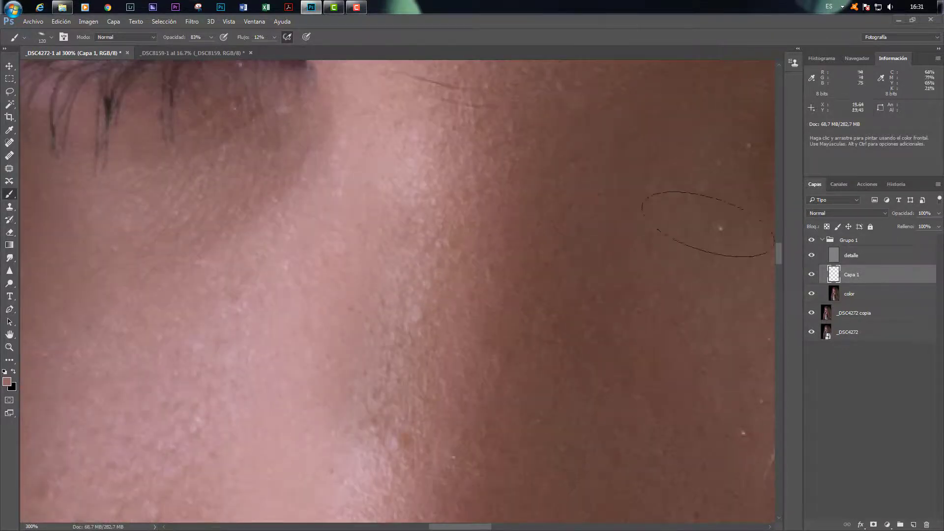
Undo both brush strokes by returning the history to the last layer deletion
left_click(909, 185)
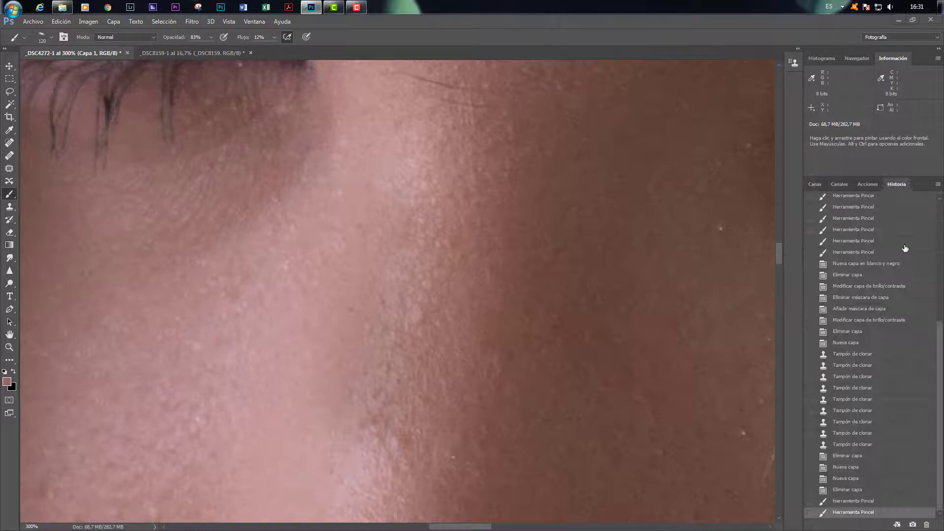
left_click(847, 490)
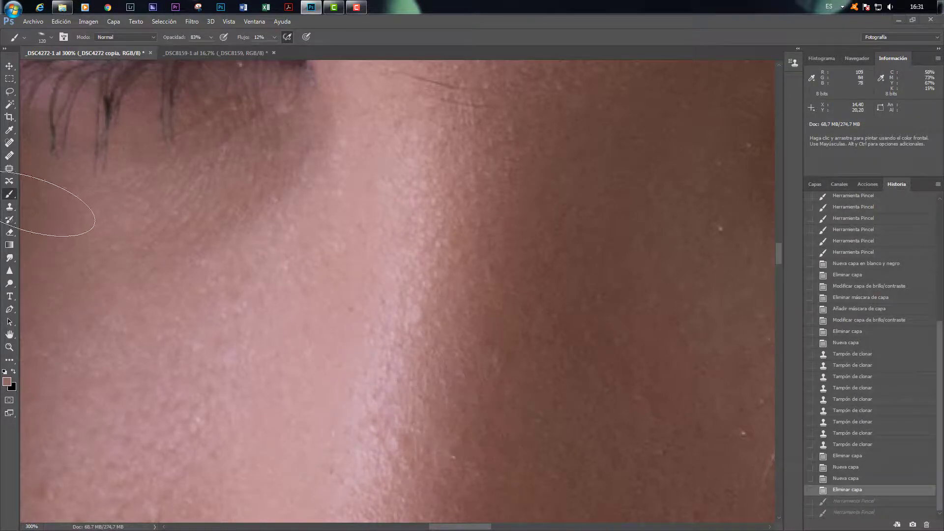
Set the Clone Stamp to 46% opacity and its 114 px tip to 31% hardness
left_click(9, 207)
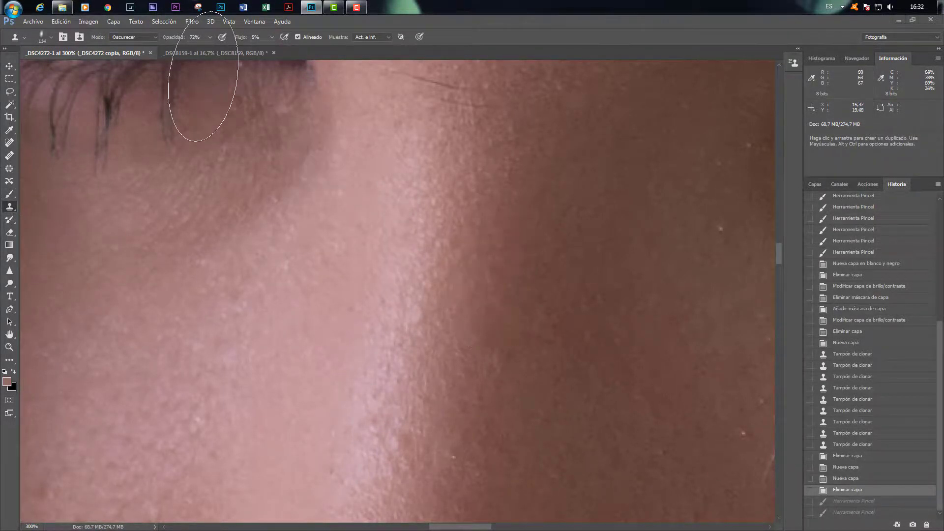
left_click(209, 38)
left_click_drag(196, 51, 199, 46)
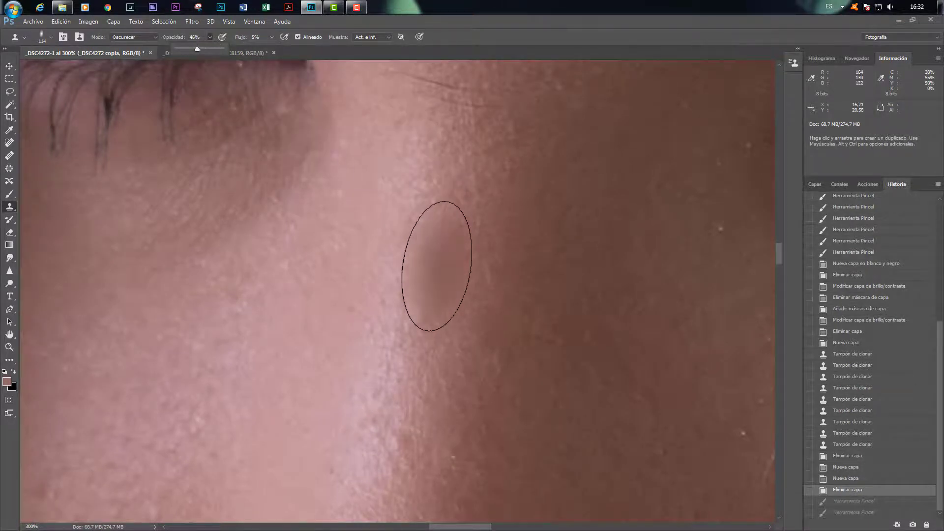
right_click(442, 267)
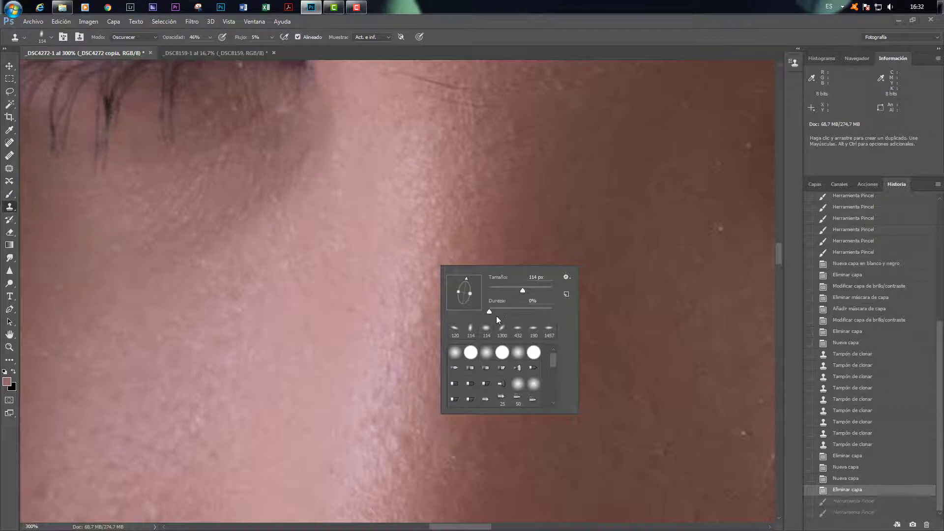
left_click_drag(490, 311, 505, 312)
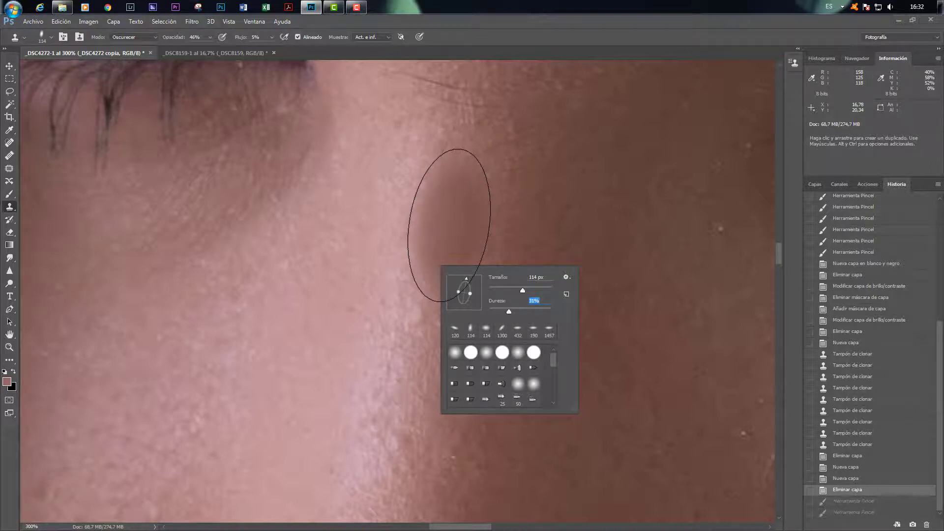
Try cloning nearby darker skin over the nose bridge highlight on _DSC4272 copia with the harder Clone Stamp tip
left_click(477, 231, "alt")
left_click(810, 187)
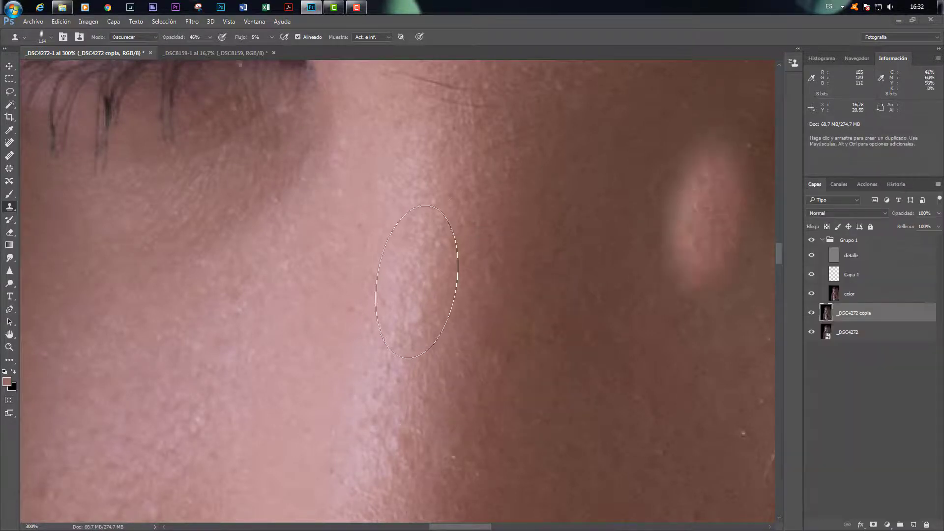
left_click(458, 265, "alt")
mouse_move(431, 237)
left_mouse_down()
mouse_move(426, 222)
mouse_move(425, 255)
left_mouse_up()
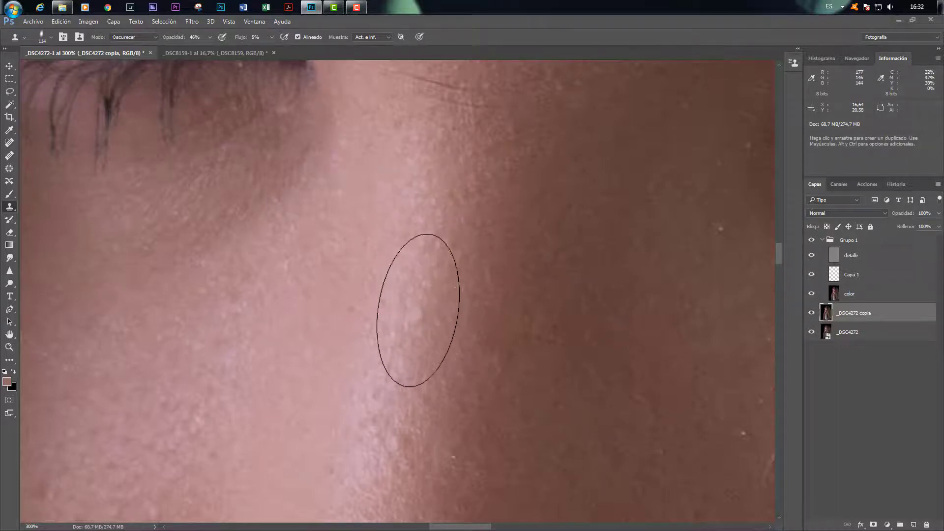
mouse_move(419, 310)
left_mouse_down()
mouse_move(418, 247)
mouse_move(405, 392)
mouse_move(427, 219)
mouse_move(441, 253)
mouse_move(426, 211)
mouse_move(407, 337)
mouse_move(416, 355)
mouse_move(407, 306)
mouse_move(407, 331)
left_mouse_up()
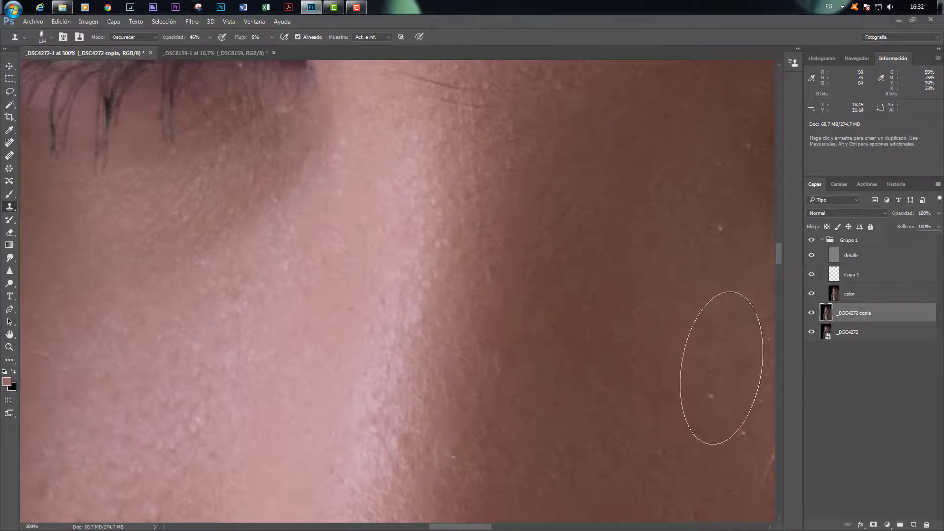
Undo the latest clone strokes on _DSC4272 copia by returning the history to the last layer deletion
left_click(897, 185)
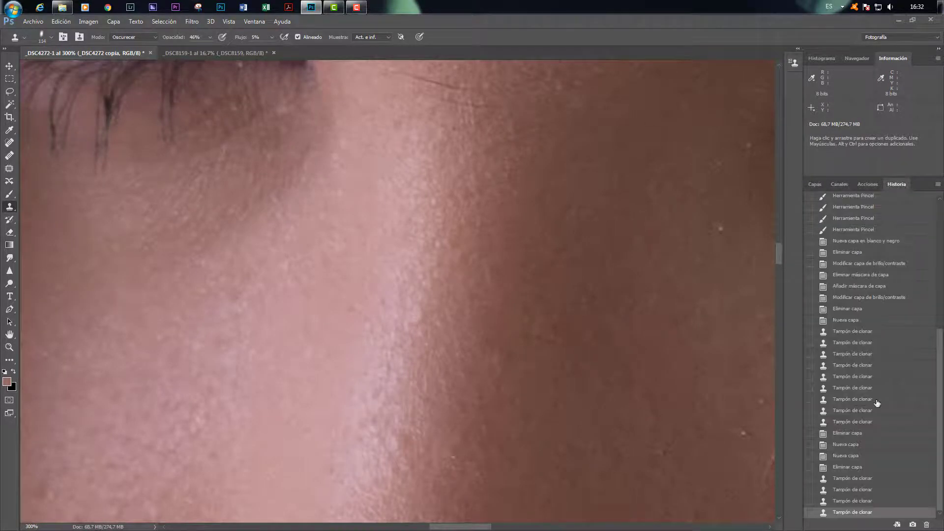
left_click(848, 467)
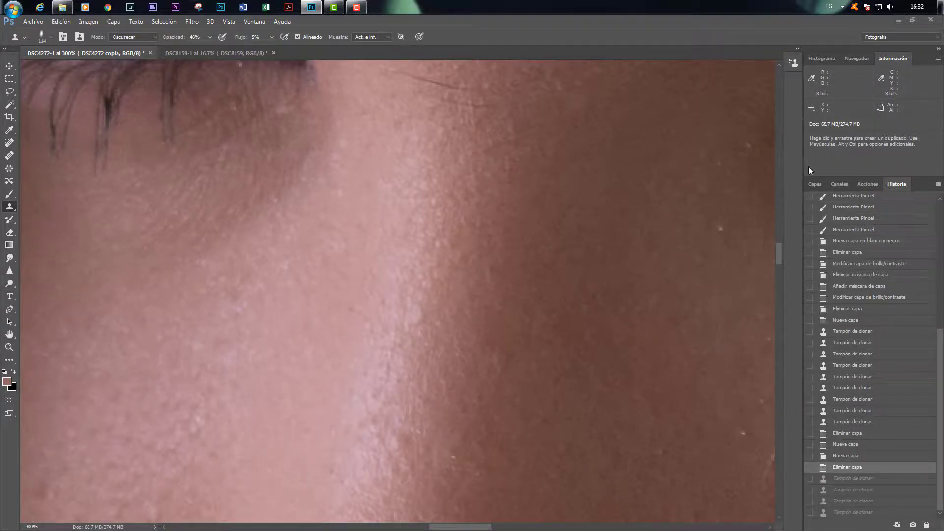
left_click(815, 185)
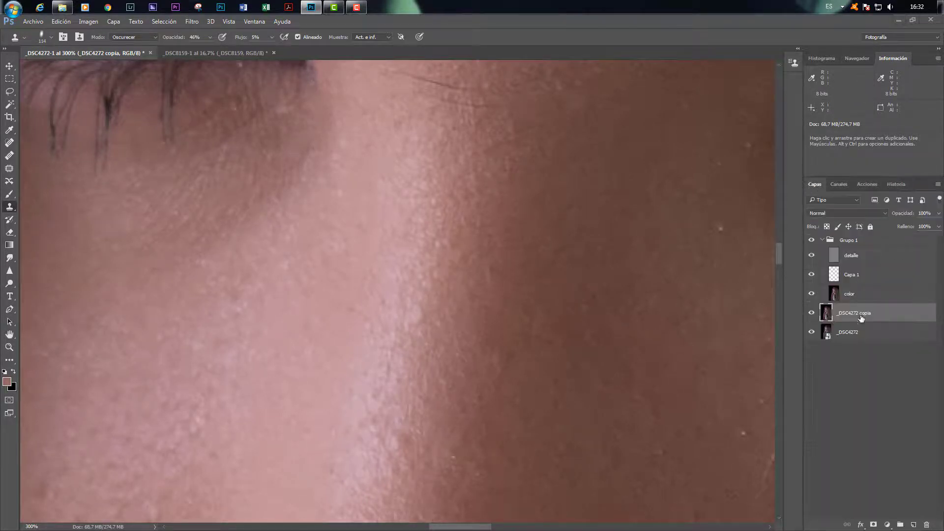
Clone nearby darker skin over the nose bridge highlight on Capa 1, resampling the source between strokes along the edge
left_click(866, 294)
left_click(874, 277)
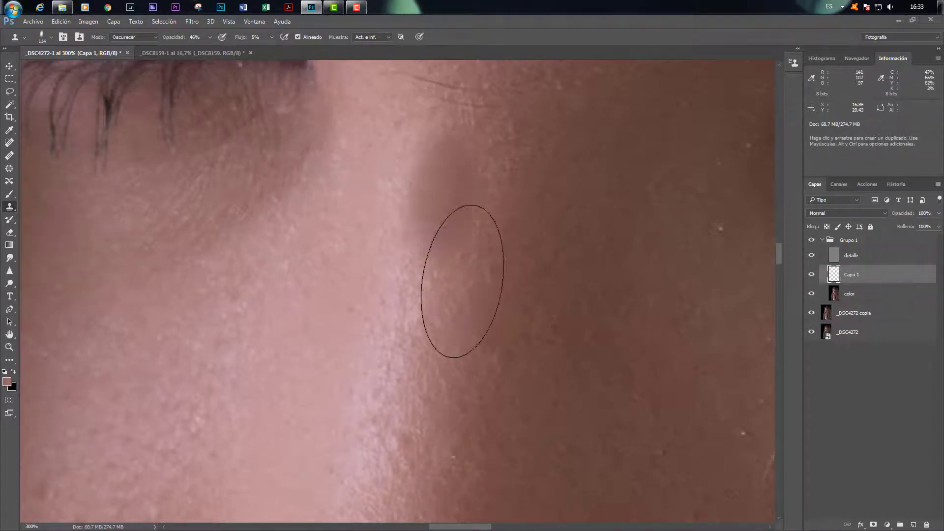
left_click(456, 259, "alt")
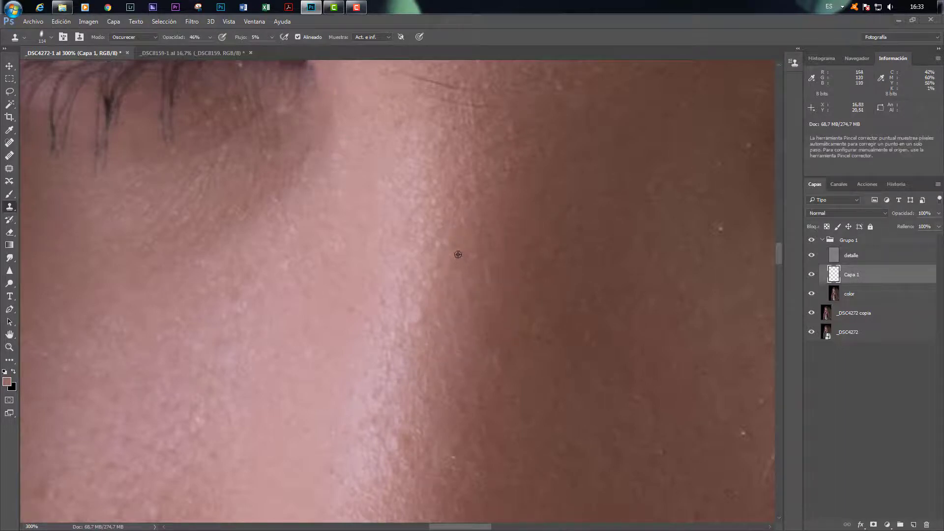
mouse_move(432, 271)
left_mouse_down()
mouse_move(428, 305)
mouse_move(423, 270)
mouse_move(417, 322)
left_mouse_up()
mouse_move(416, 290)
left_mouse_down()
mouse_move(413, 316)
mouse_move(426, 356)
left_mouse_up()
left_click(463, 315, "alt")
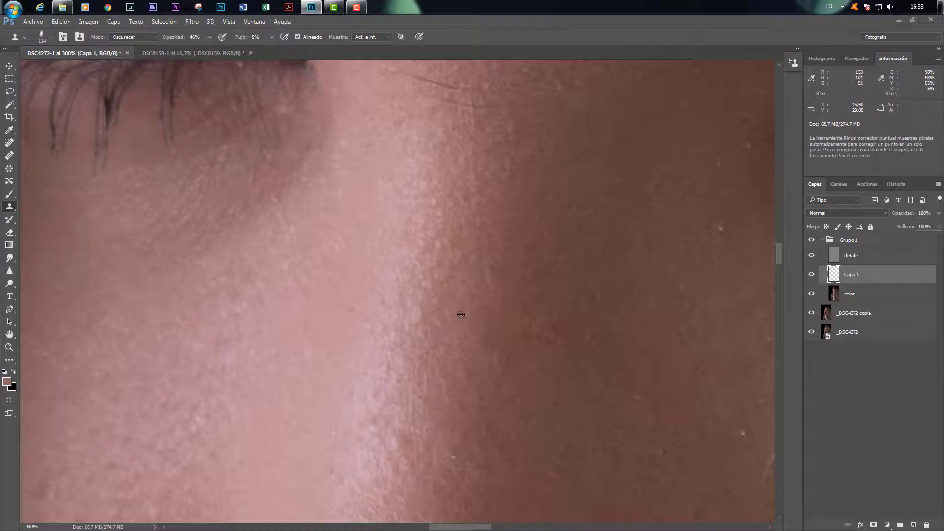
mouse_move(433, 236)
left_mouse_down()
mouse_move(392, 376)
mouse_move(397, 405)
mouse_move(415, 373)
left_mouse_up()
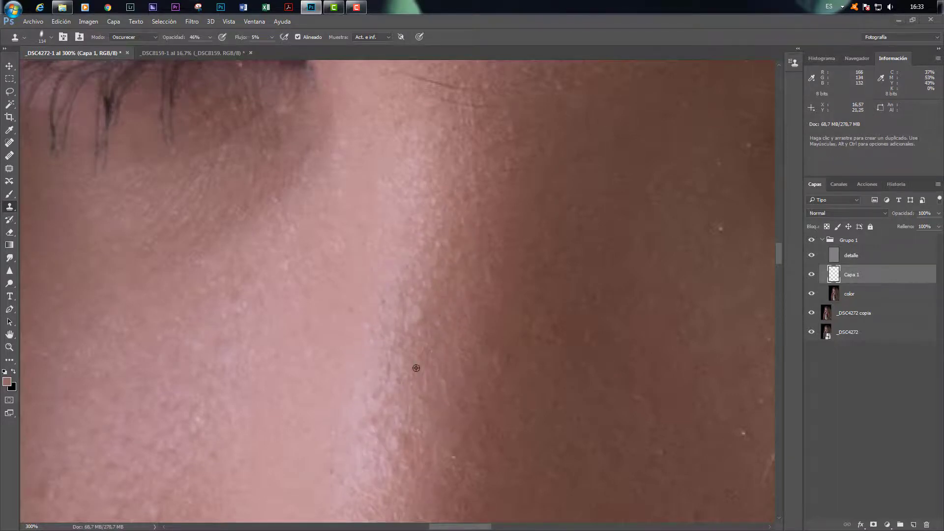
left_click(454, 373, "alt")
mouse_move(429, 414)
left_mouse_down()
mouse_move(384, 405)
mouse_move(407, 394)
left_mouse_up()
left_click(463, 380, "alt")
mouse_move(411, 359)
left_mouse_down()
mouse_move(398, 407)
mouse_move(385, 418)
mouse_move(376, 402)
mouse_move(433, 327)
left_mouse_up()
left_click(462, 200, "alt")
mouse_move(427, 207)
left_mouse_down()
mouse_move(415, 264)
mouse_move(383, 268)
left_mouse_up()
Examine the retouched nose bridge highlight within the whole portrait
key("ctrl+minus")
key("ctrl+minus")
key("ctrl+minus")
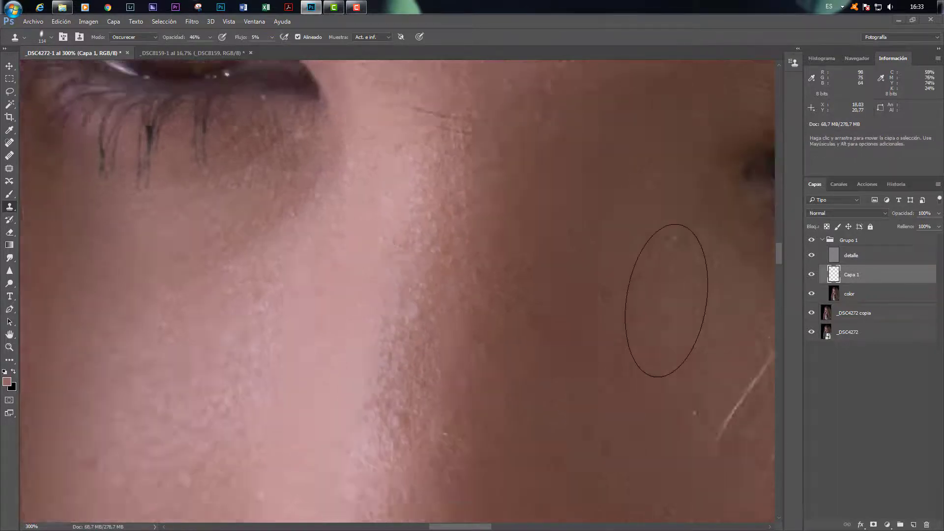
key("ctrl+minus")
key("ctrl+minus")
key("ctrl+minus")
key("ctrl+minus")
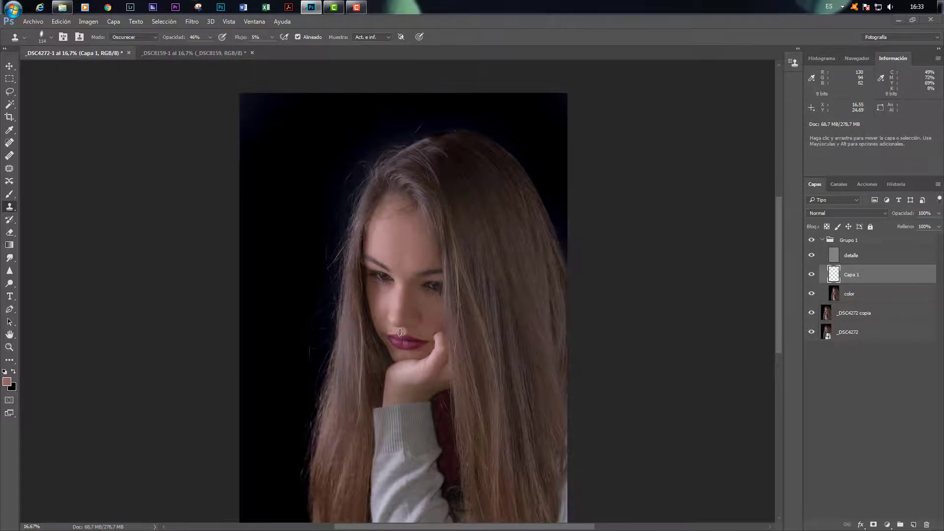
Clone darker skin onto the shadow edge of the nose bridge on Capa 1, and undo the last stroke
key("ctrl+plus")
key("ctrl+plus")
key("ctrl+plus")
key("ctrl+plus")
key("ctrl+plus")
key("ctrl+plus")
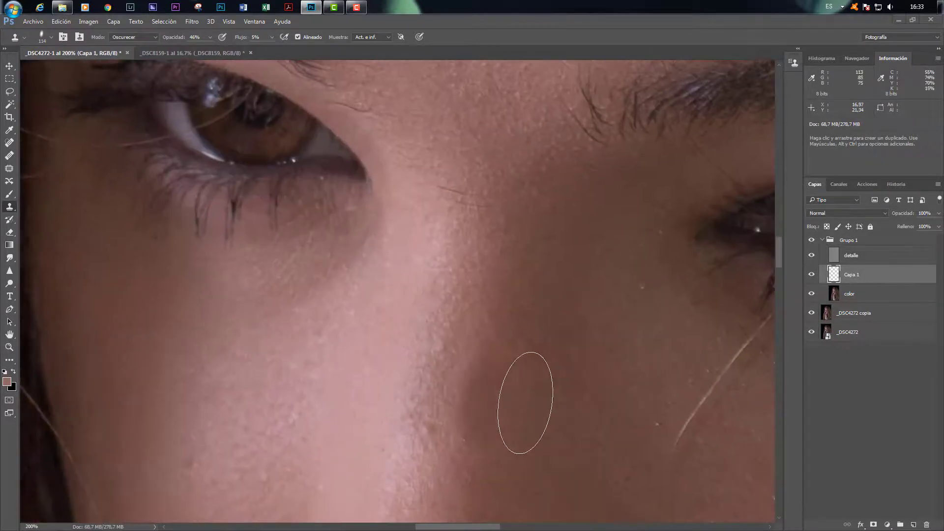
left_click(522, 395, "alt")
mouse_move(479, 362)
left_mouse_down()
mouse_move(464, 394)
mouse_move(479, 390)
left_mouse_up()
mouse_move(489, 333)
left_mouse_down()
mouse_move(497, 288)
mouse_move(502, 301)
left_mouse_up()
key("ctrl+z")
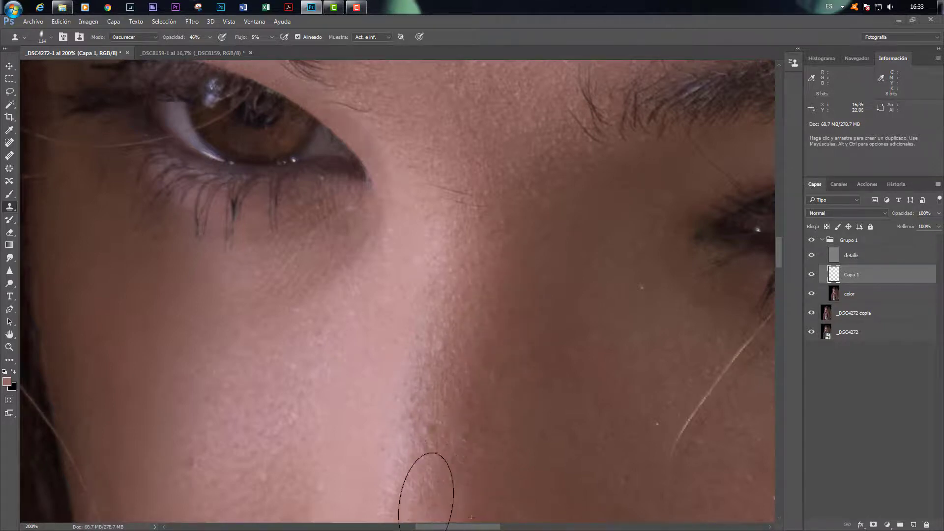
Set the opacity of the Capa 1 layer to 85%
left_click(938, 227)
left_click_drag(938, 227, 930, 227)
key("ctrl+minus")
key("ctrl+minus")
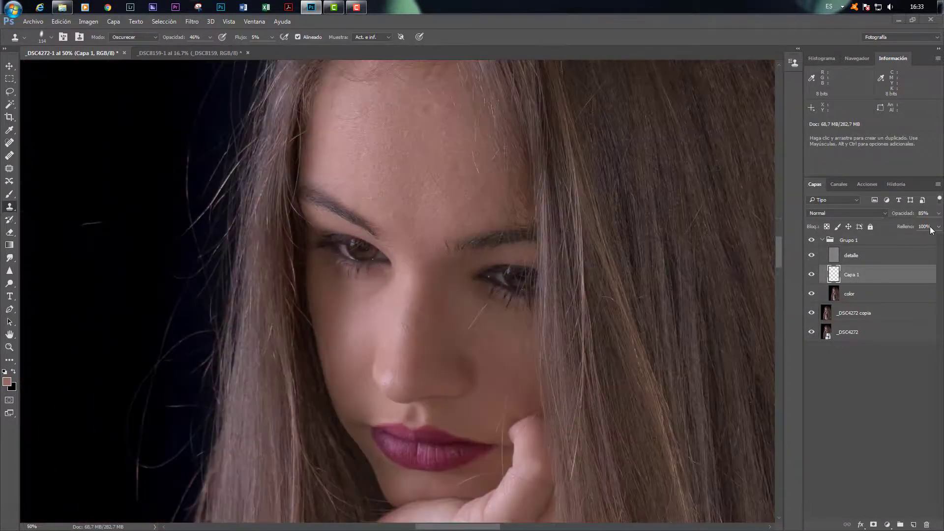
key("ctrl+minus")
key("ctrl+minus")
key("ctrl+minus")
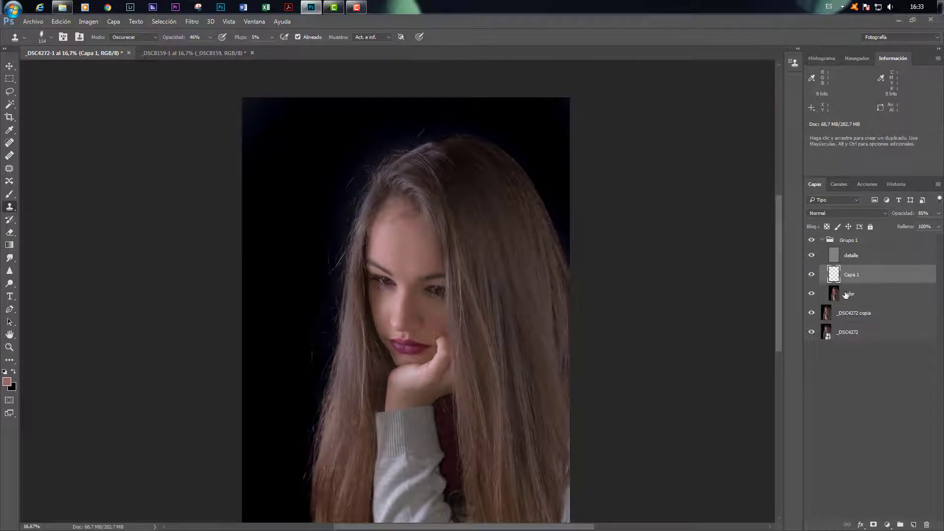
Compare the portrait with and without the Capa 1 retouching by toggling that layer's visibility
left_click(813, 276)
left_click(813, 276)
left_click(813, 276)
left_click(813, 276)
left_click(813, 276)
left_click(813, 275)
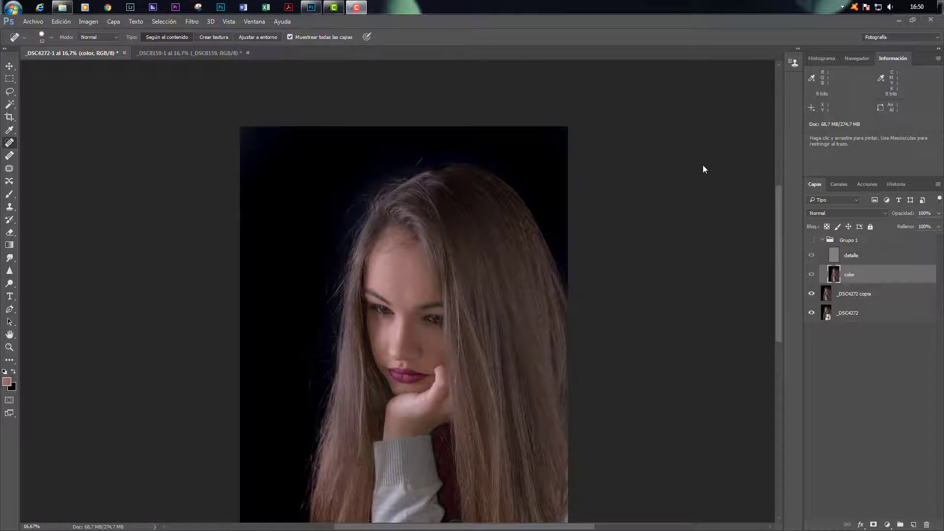
Heal the forehead blemish near the inner eyebrow directly on _DSC4272 copia with the Spot Healing Brush
key("ctrl+plus")
key("ctrl+plus")
key("ctrl+plus")
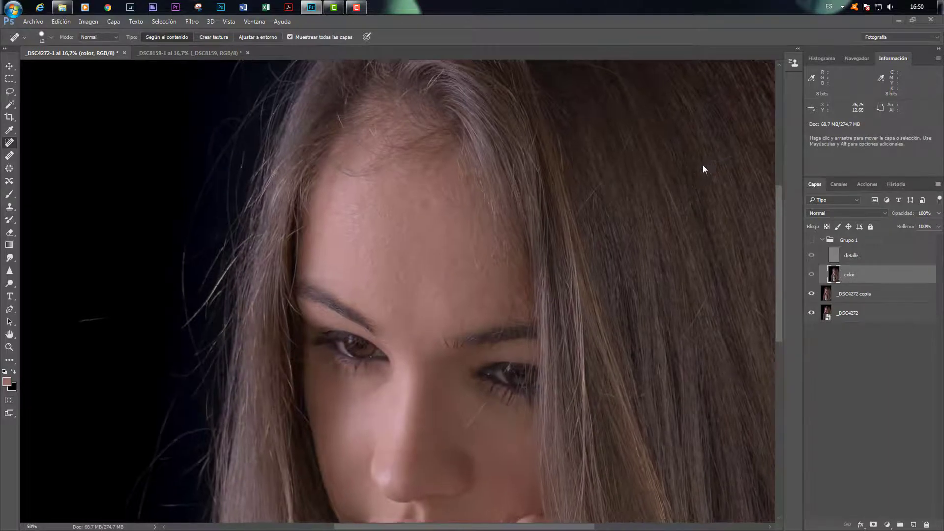
key("ctrl+plus")
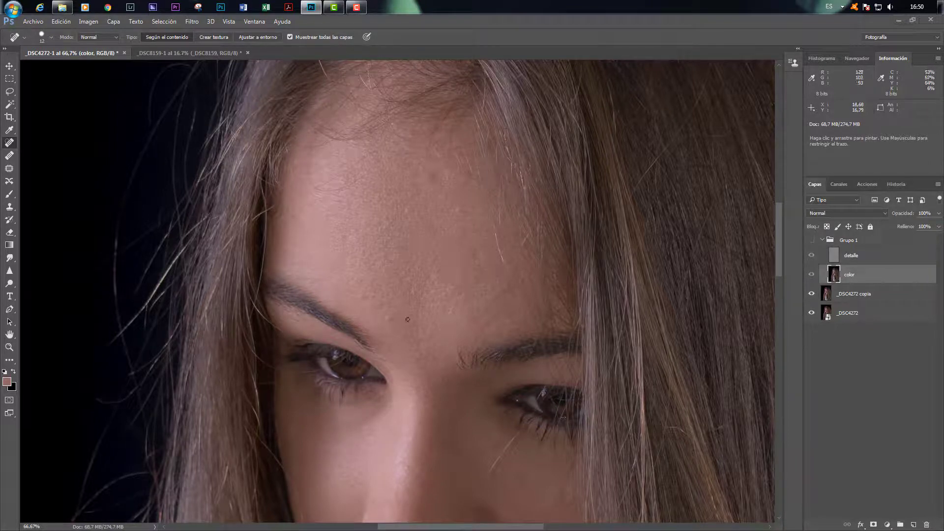
key("ctrl+plus")
key("ctrl+plus")
key("ctrl+plus")
key("ctrl+plus")
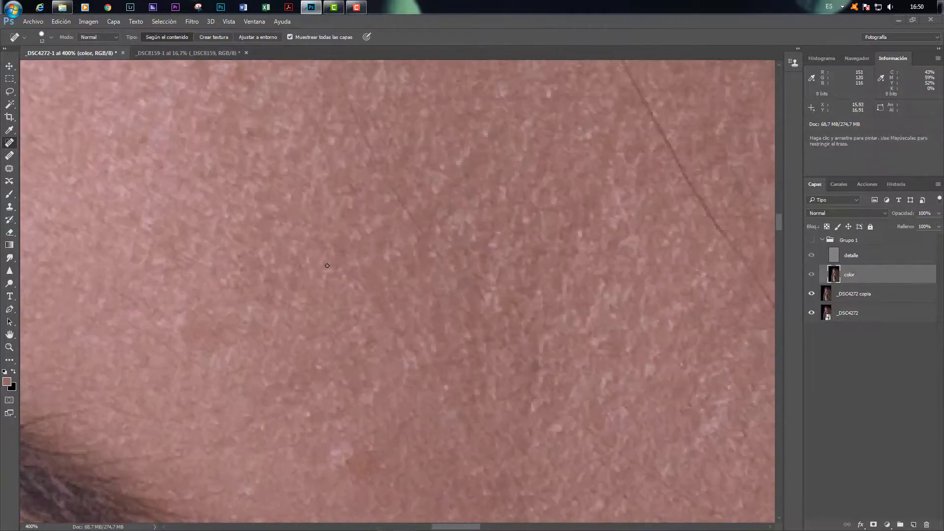
left_click_drag(359, 376, 337, 162)
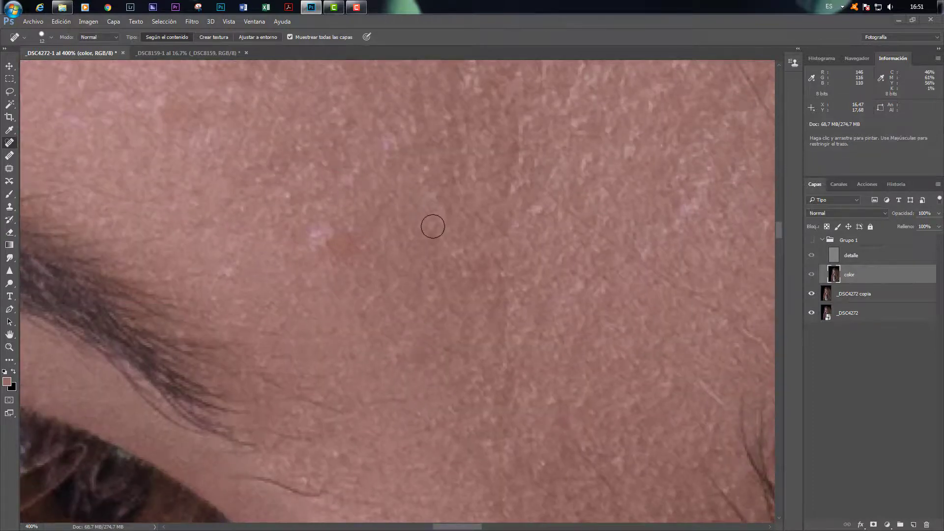
key("ctrl+minus")
key("ctrl+minus")
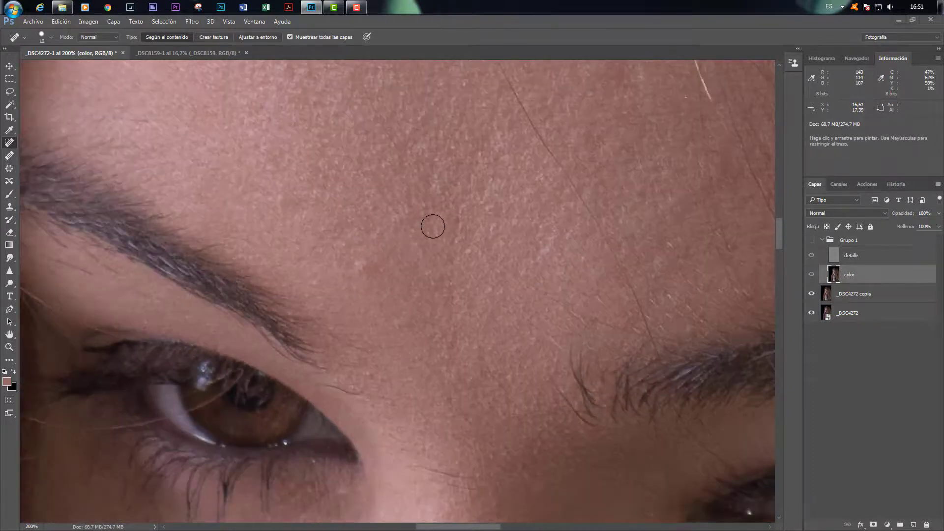
left_click(892, 296)
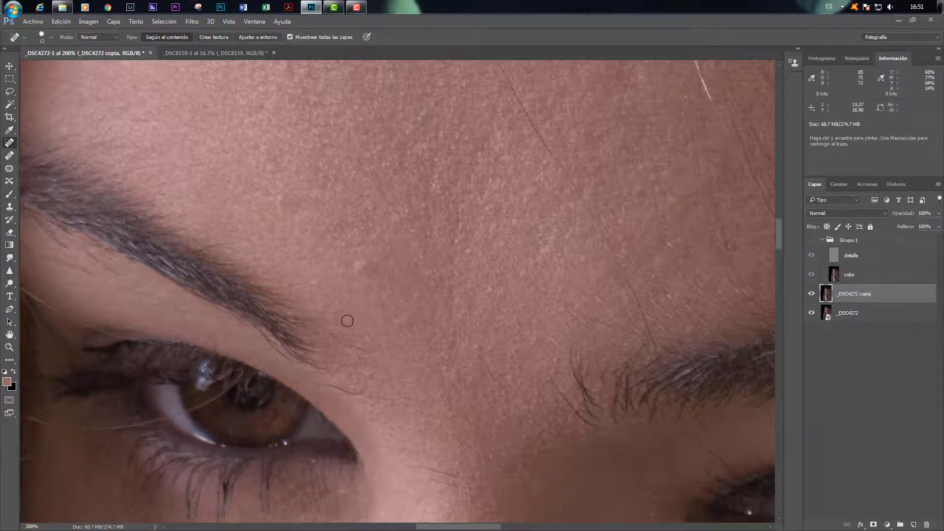
left_click_drag(362, 265, 365, 266)
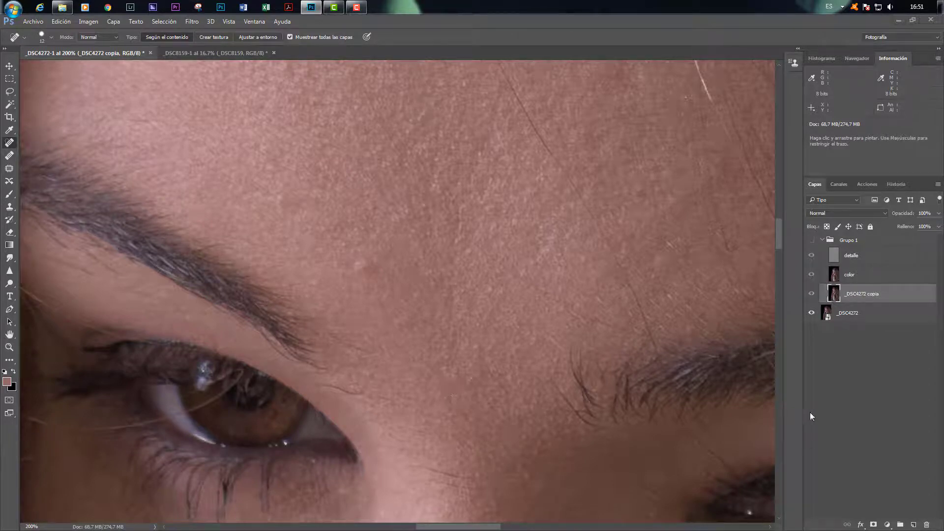
Undo the forward move that placed _DSC4272 copia inside Grupo 1
left_click(62, 21)
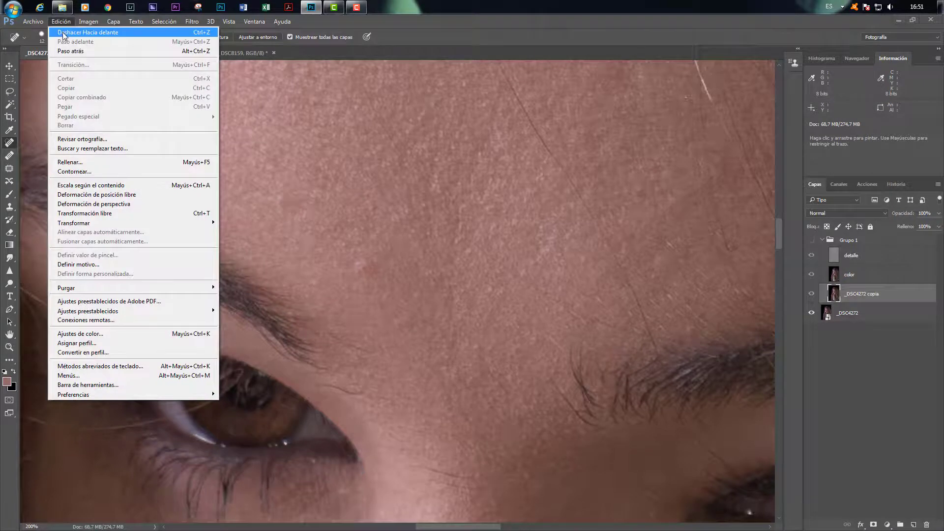
left_click(64, 33)
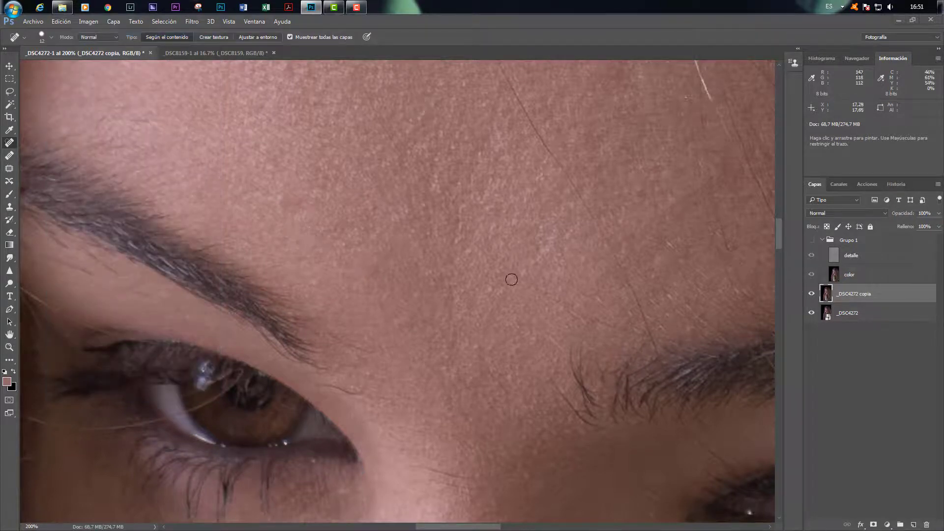
Compare the healed forehead spot before and after by stepping between the layer deletion and the healing stroke in the history
key("ctrl+minus")
key("ctrl+plus")
key("ctrl+plus")
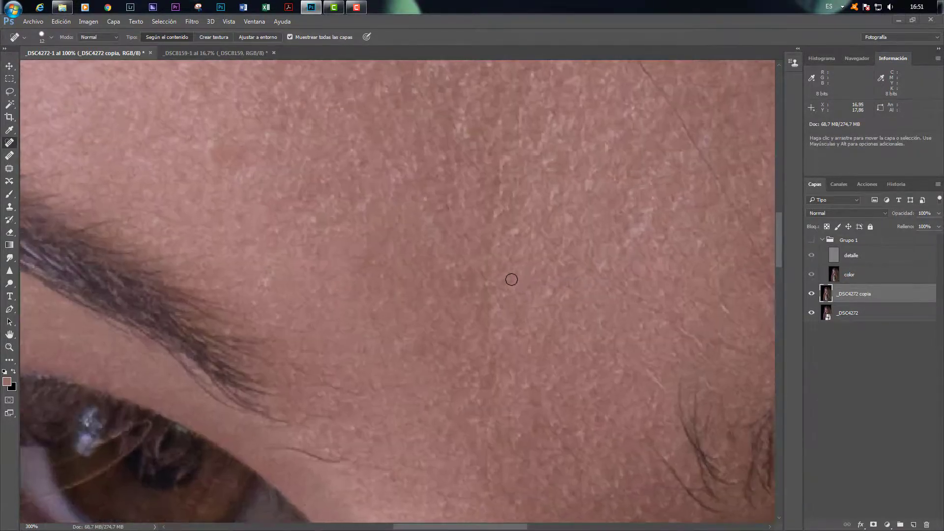
key("ctrl+plus")
key("ctrl+plus")
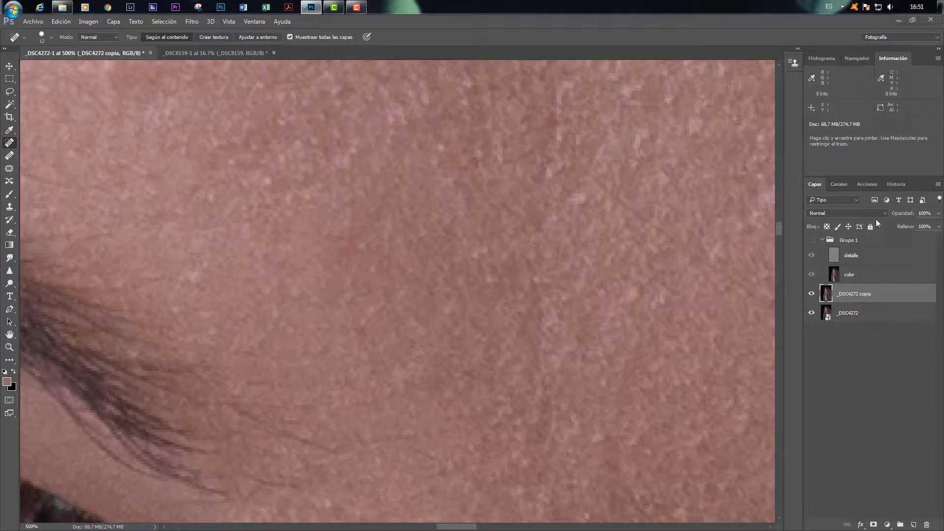
left_click(898, 184)
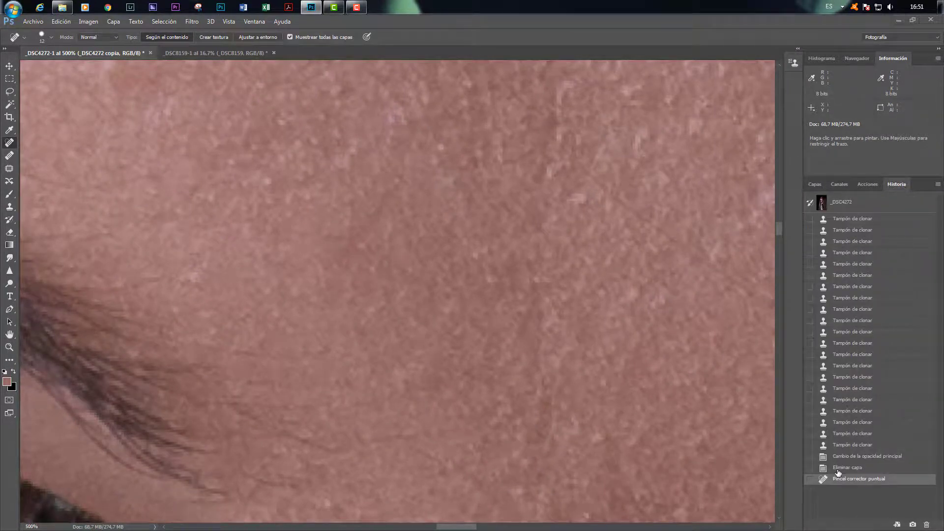
left_click(838, 468)
left_click(842, 479)
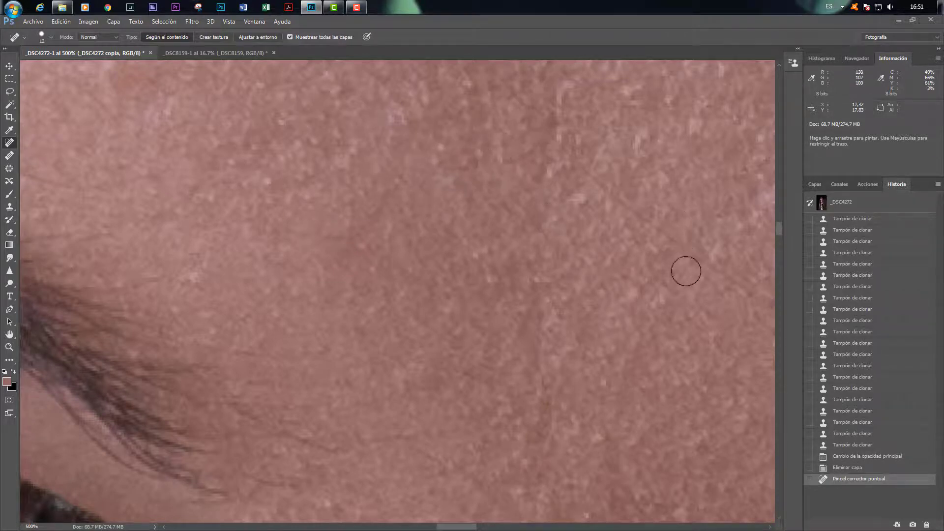
Try healing another forehead spot on _DSC4272 copia, and undo both healing strokes by returning the history to the layer deletion
left_click(559, 143)
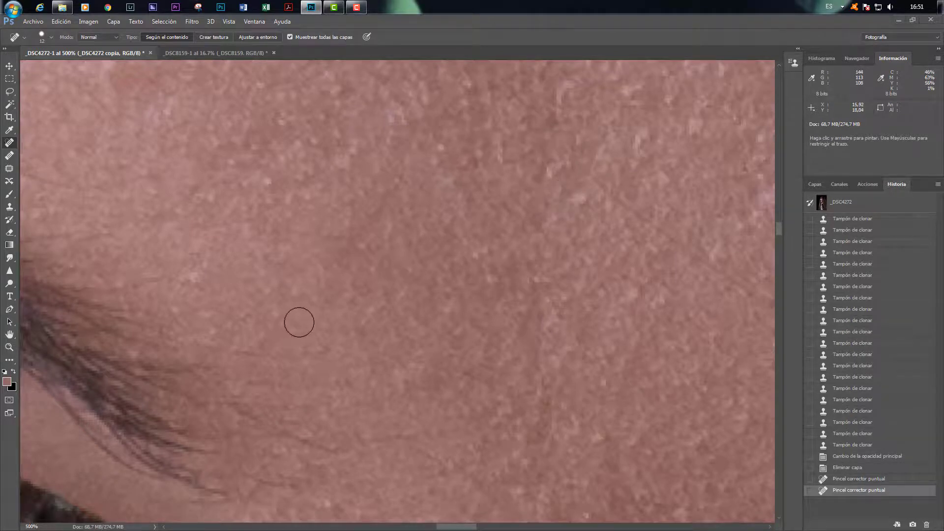
left_click(849, 469)
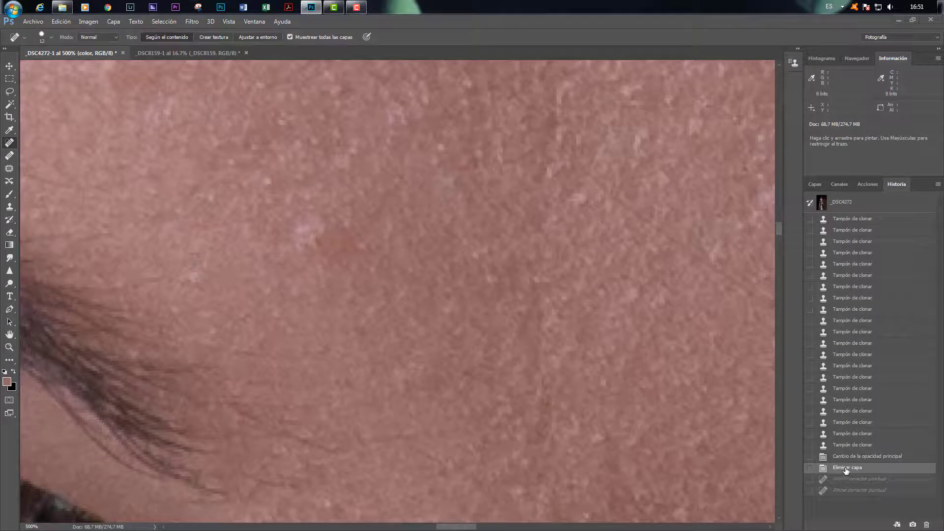
Select the detalle layer in Grupo 1 and sample clean texture beside the forehead blemish with the Clone Stamp, using Capa actual sampling
left_click(815, 185)
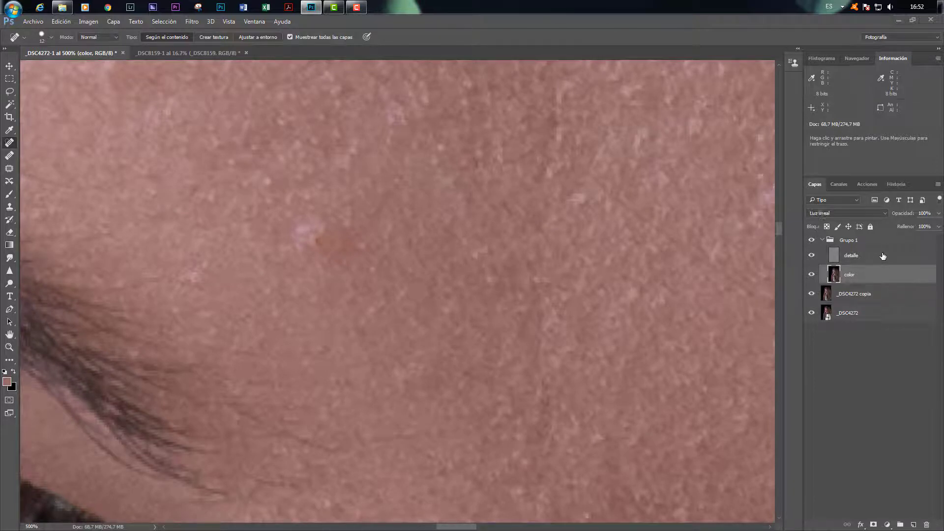
left_click(883, 256)
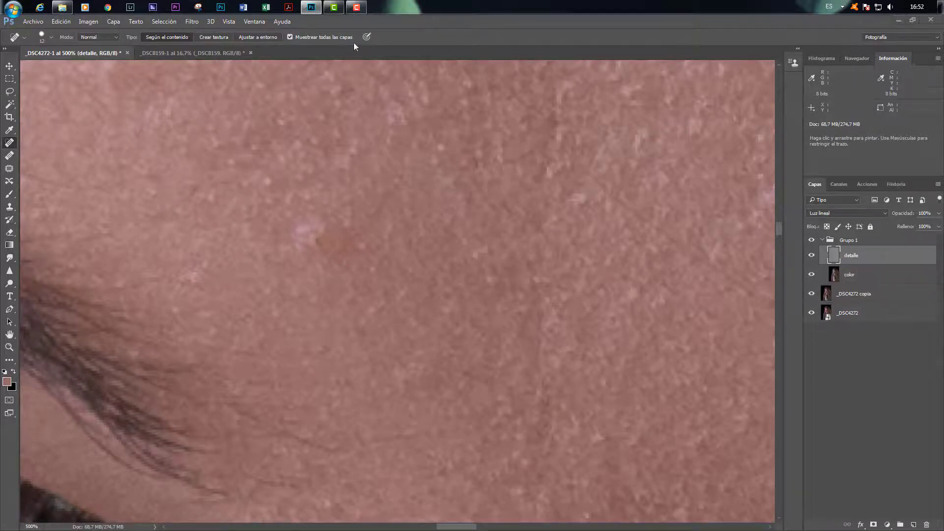
left_click(10, 207)
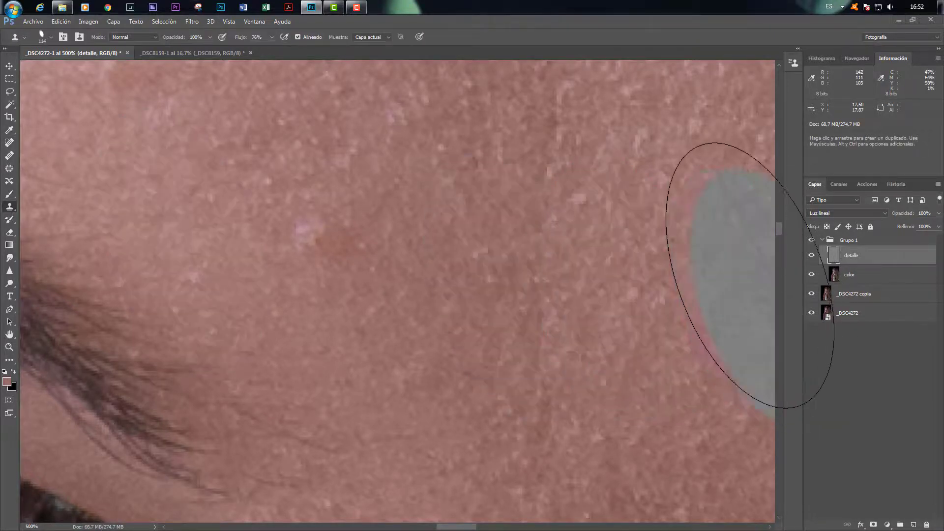
right_click(385, 49)
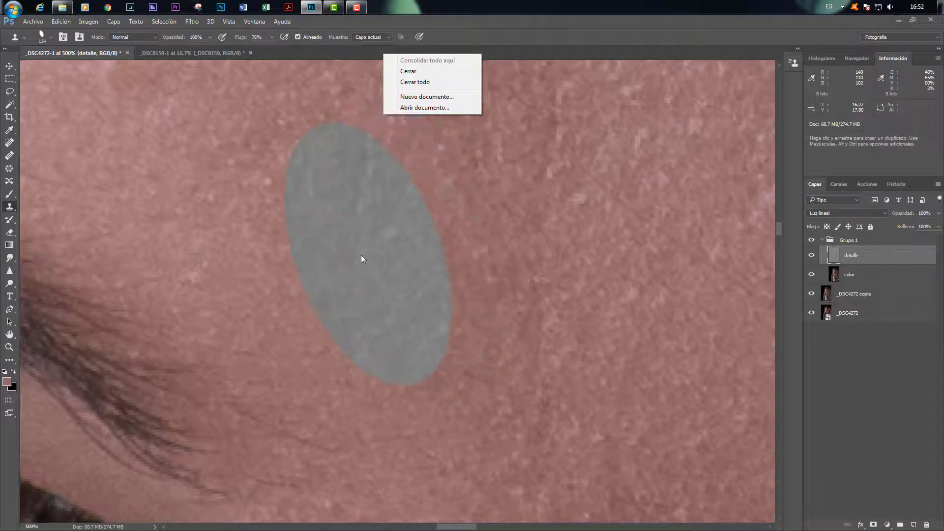
key("j")
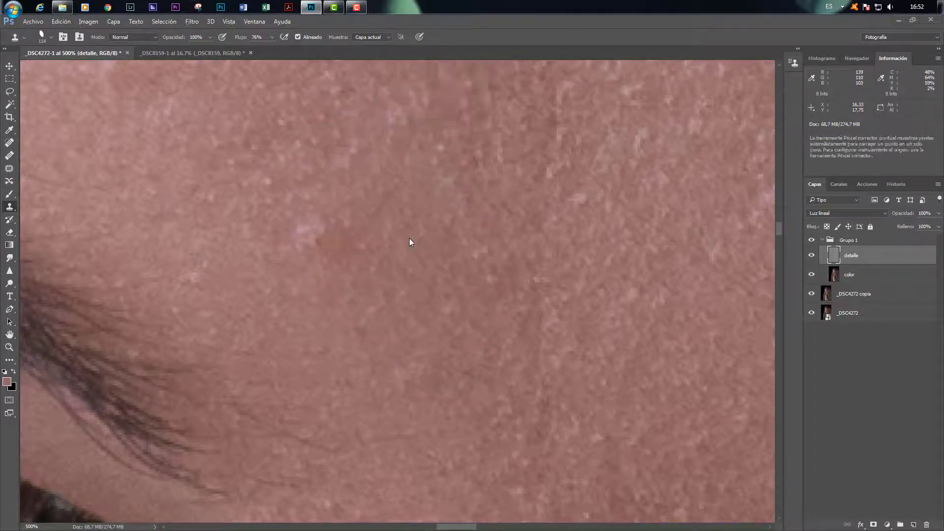
left_click(408, 236, "alt")
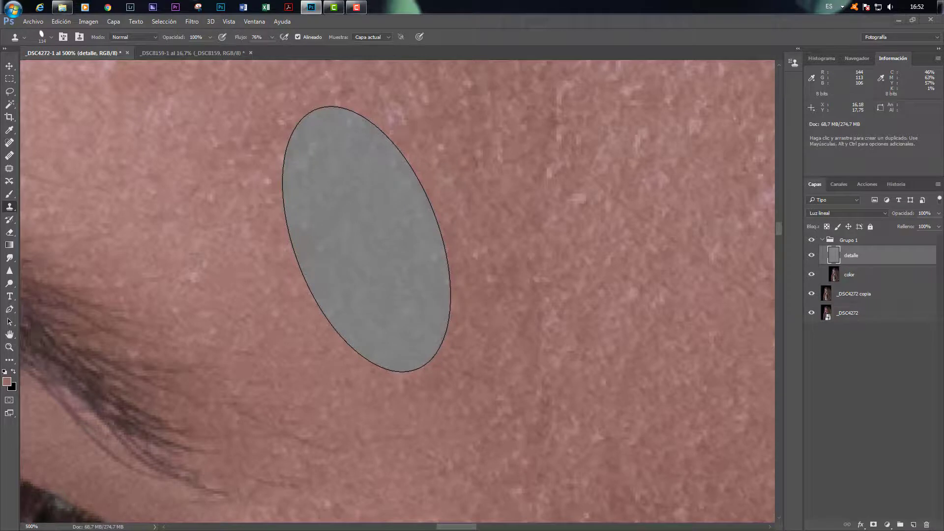
Set the Clone Stamp tip to 39 px and 100% hardness, and clone clean skin texture over the forehead blemish on detalle
right_click(449, 224)
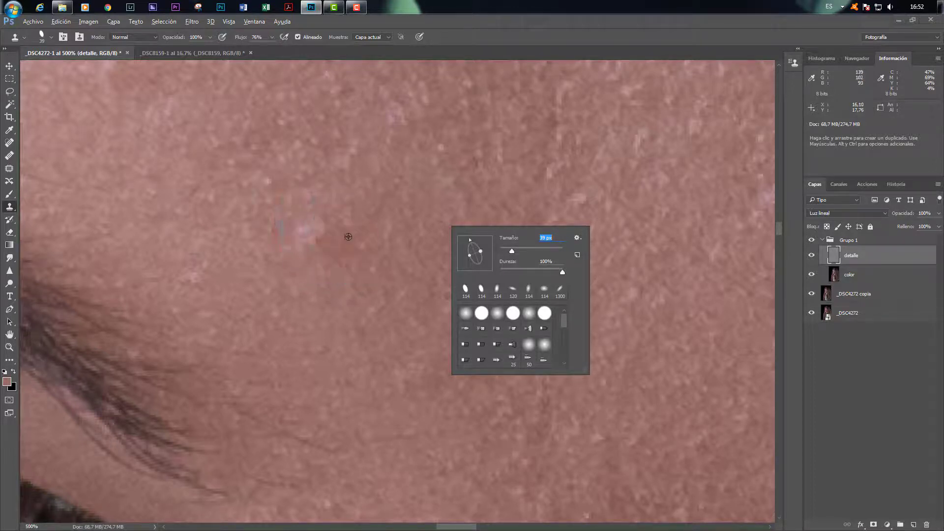
left_click(252, 241, "alt")
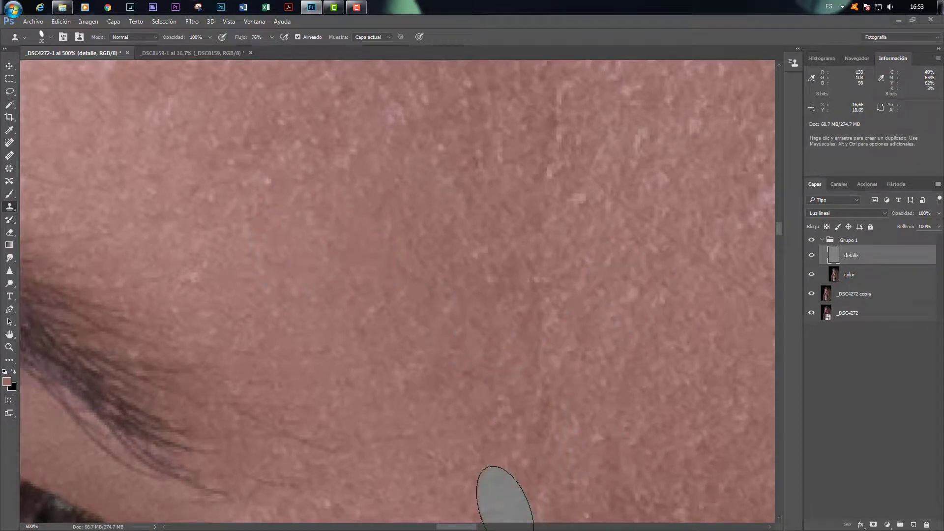
key("super")
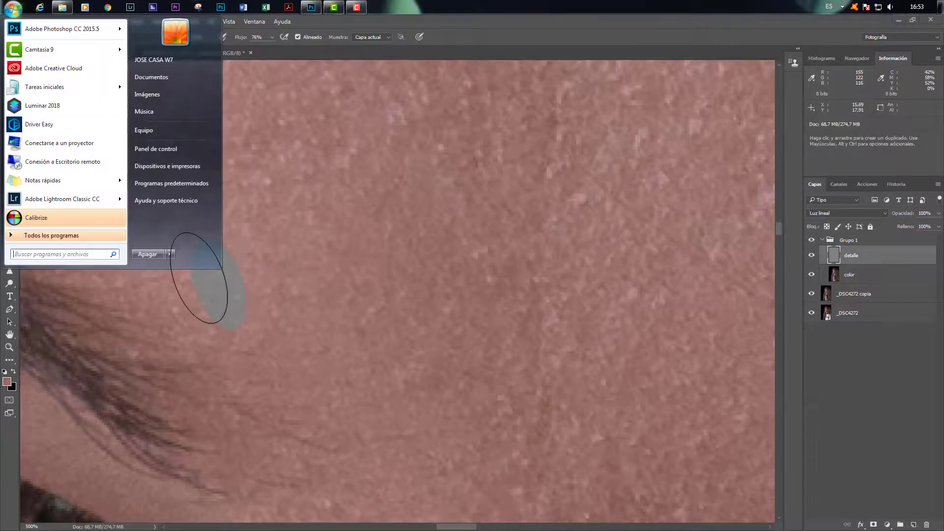
Sample clean skin texture on the detalle layer and clone it over the small spots on the forehead above the eyebrow
key("super")
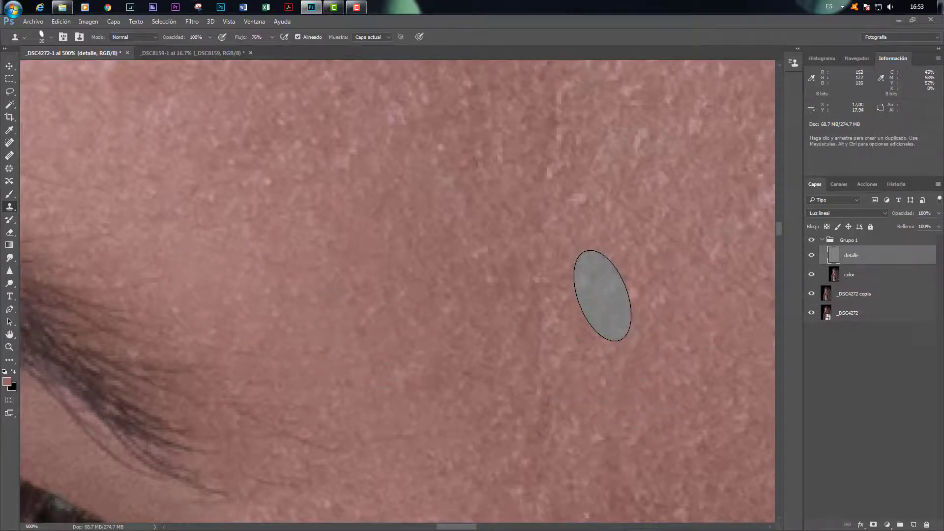
key("ctrl+minus")
key("ctrl+minus")
key("ctrl+minus")
key("ctrl+minus")
key("ctrl+minus")
key("ctrl+minus")
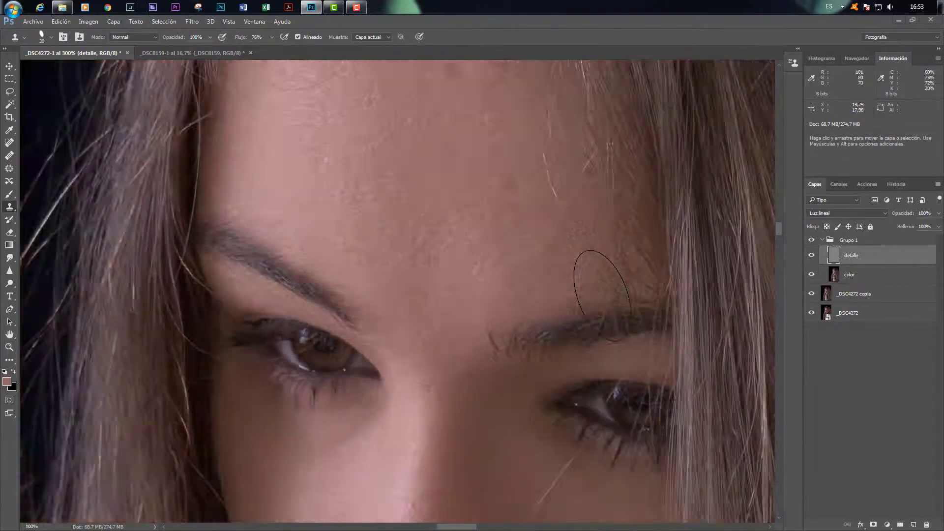
key("ctrl+plus")
key("ctrl+plus")
key("ctrl+plus")
key("ctrl+plus")
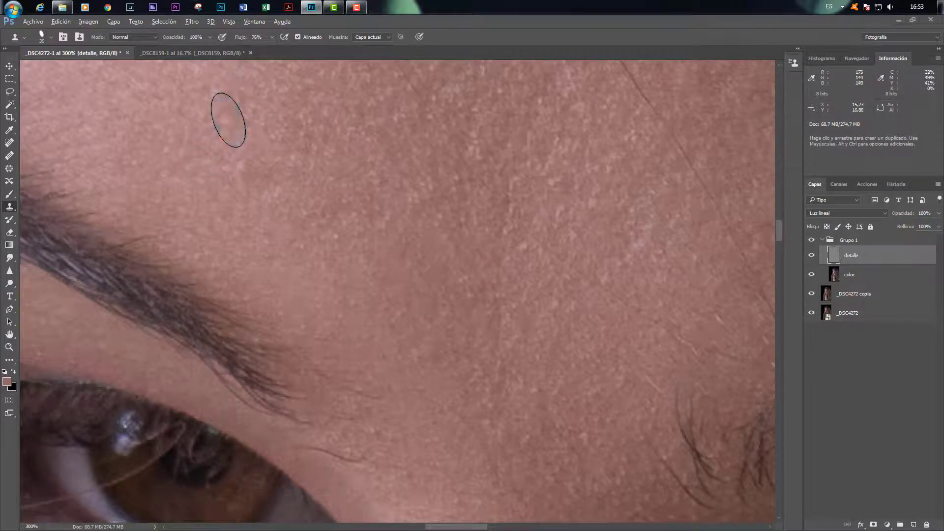
left_click(231, 135, "alt")
left_click(240, 169)
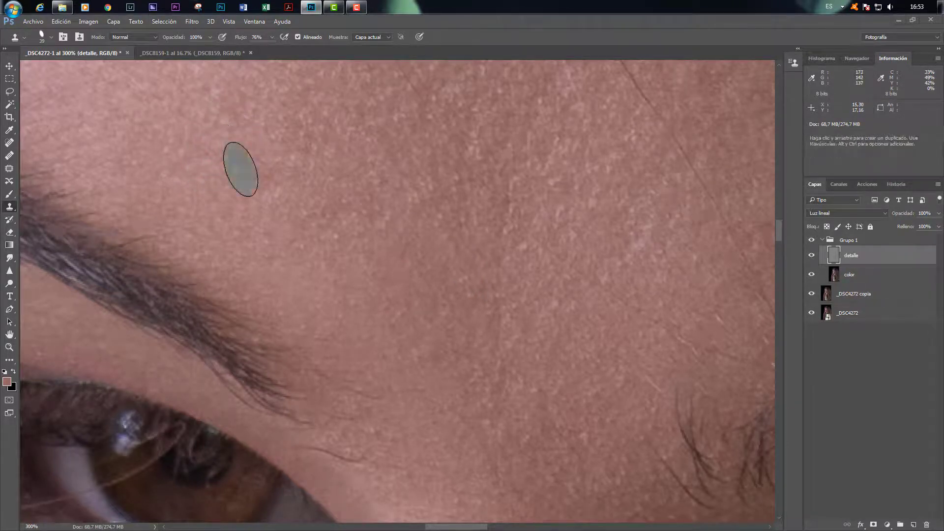
left_click(275, 176)
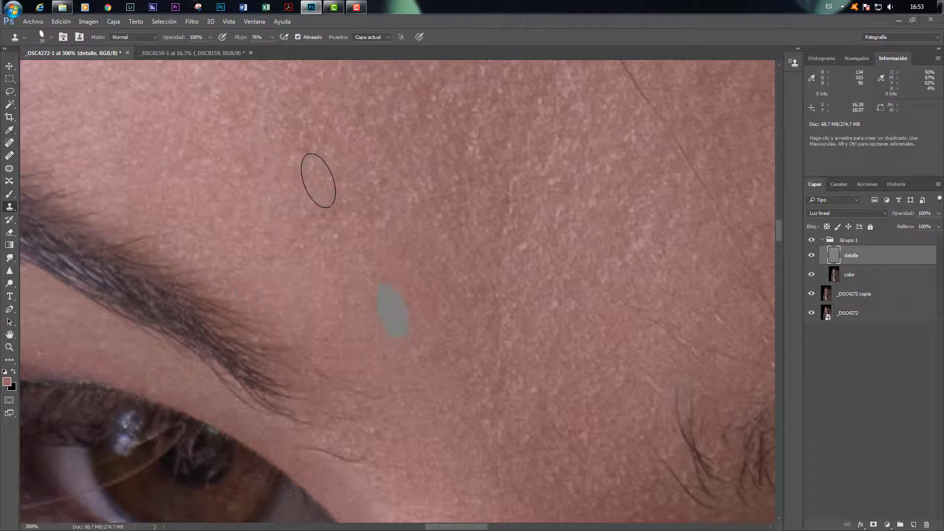
Sample clean skin beside the thin dark hair strand crossing the forehead and clone over the strand's middle section on detalle
key("ctrl+minus")
key("ctrl+minus")
key("ctrl+minus")
key("ctrl+minus")
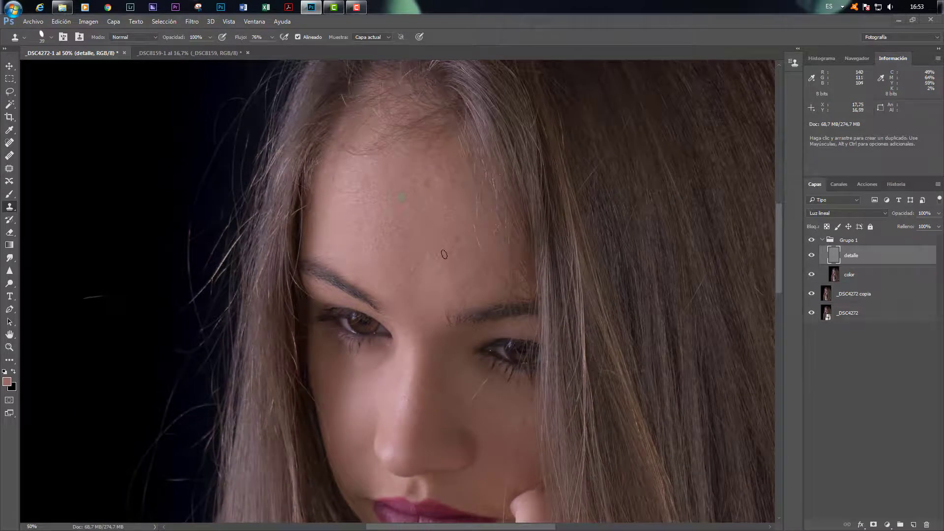
key("ctrl+plus")
key("ctrl+plus")
key("ctrl+plus")
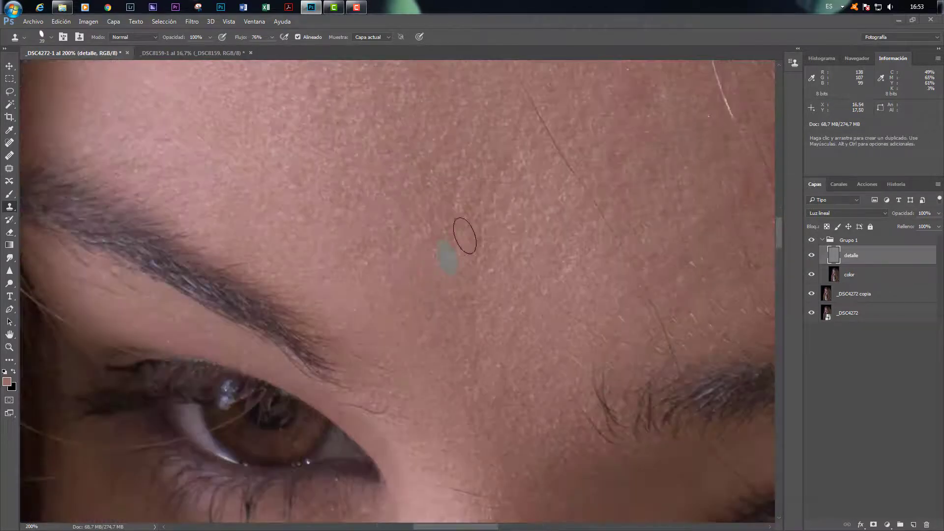
left_click(527, 165, "alt")
left_click_drag(555, 141, 632, 263)
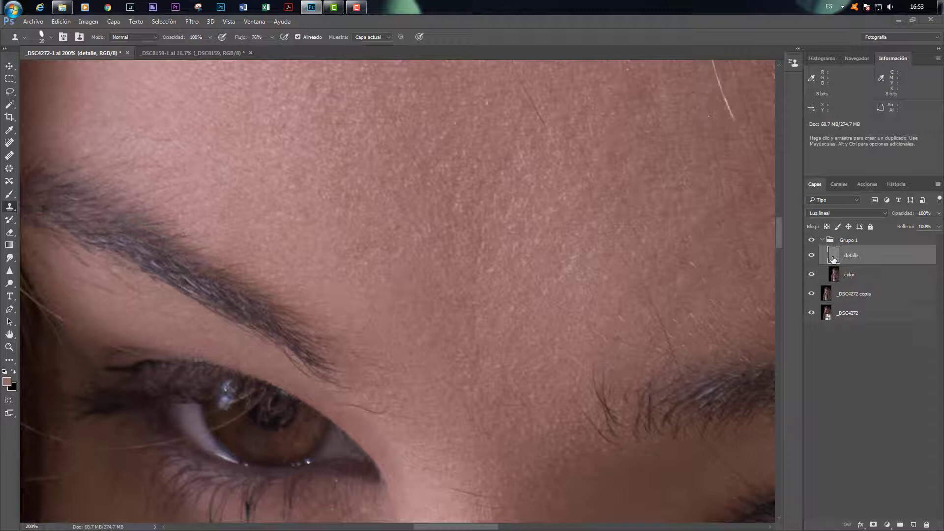
Clone over the strand's remaining upper and lower ends with fresh skin samples, and resample texture in the middle of the forehead
left_click(516, 118, "alt")
mouse_move(515, 86)
left_mouse_down()
mouse_move(545, 135)
mouse_move(549, 127)
left_mouse_up()
left_click(623, 282, "alt")
left_click_drag(642, 294, 650, 307)
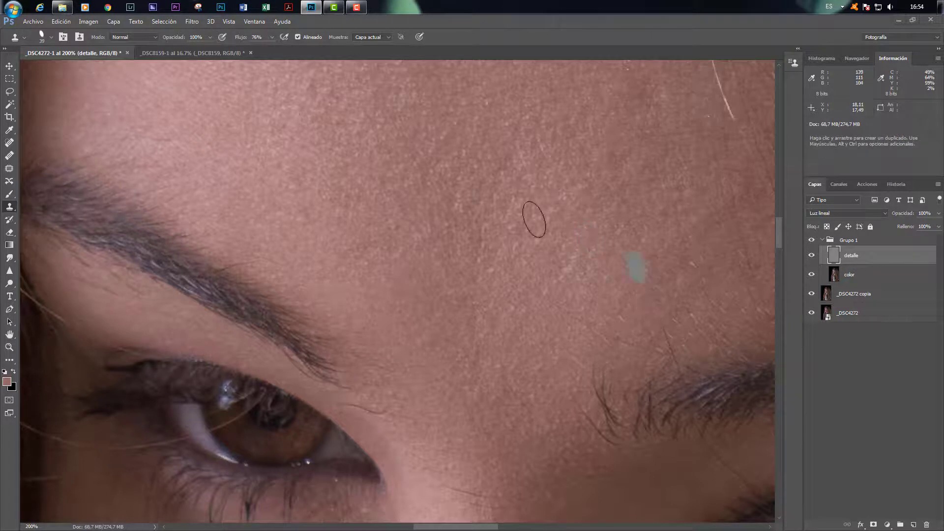
left_click(410, 185, "alt")
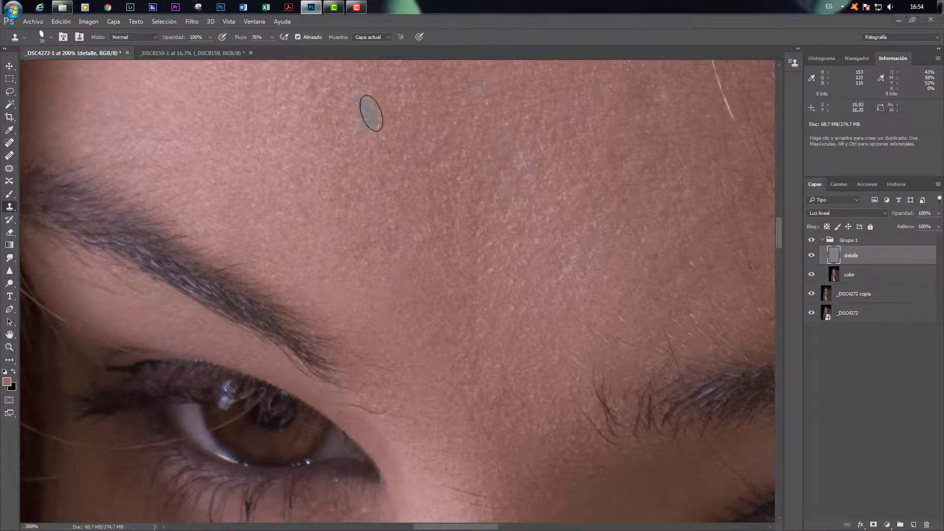
left_click(446, 106, "alt")
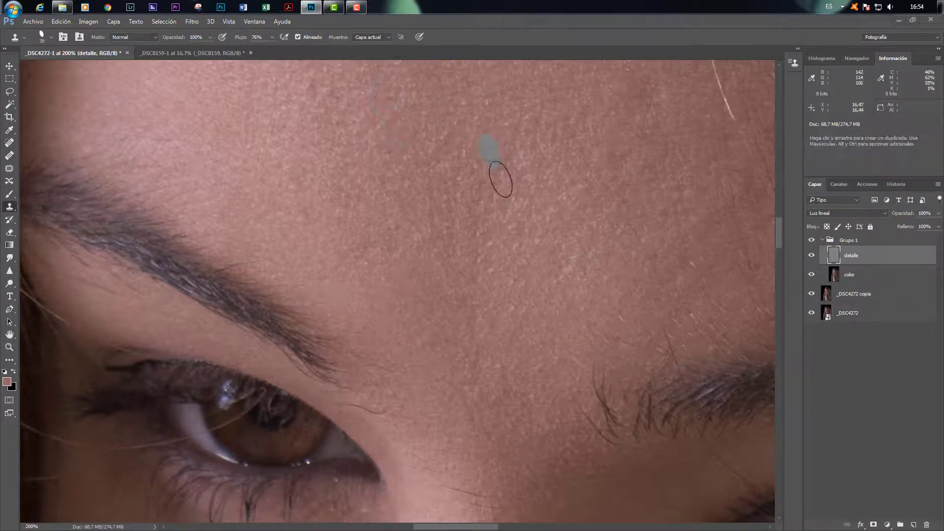
Sample clean skin just below the dark spot near the hairline and clone the texture over that spot on detalle
key("ctrl+minus")
key("ctrl+minus")
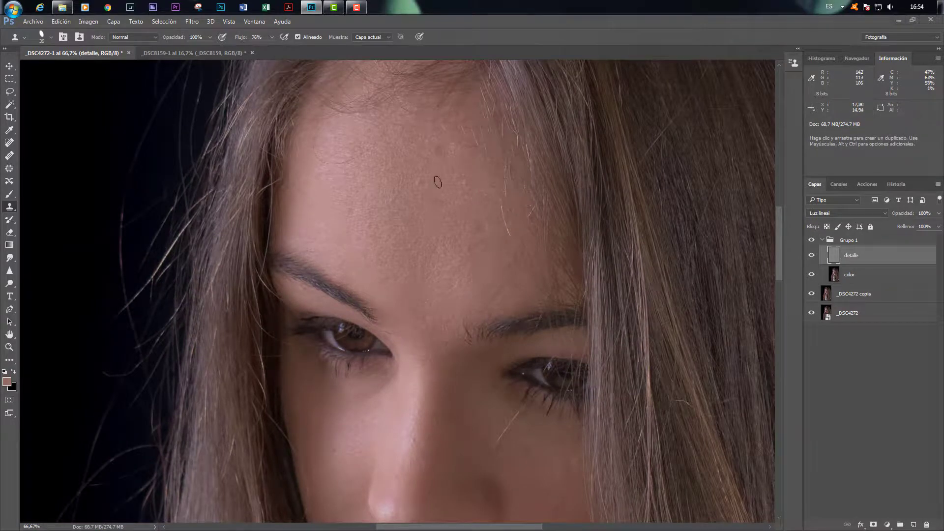
key("ctrl+plus")
key("ctrl+plus")
key("ctrl+plus")
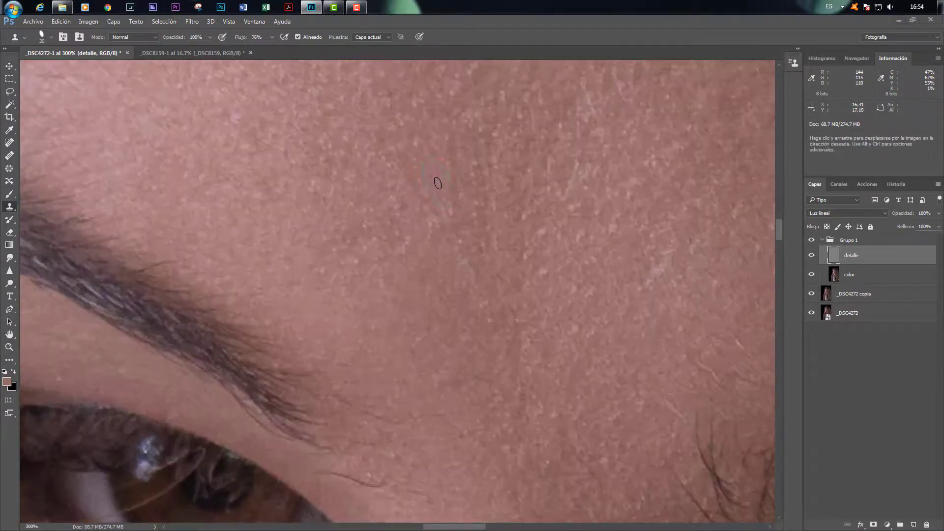
mouse_move(471, 135)
left_mouse_down()
mouse_move(441, 289)
mouse_move(398, 354)
mouse_move(422, 261)
mouse_move(470, 315)
mouse_move(474, 341)
left_mouse_up()
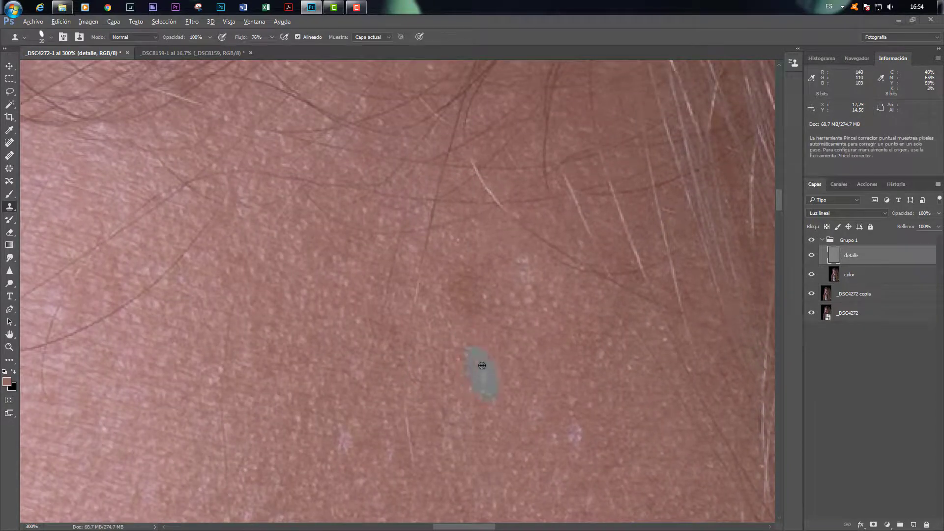
key("ctrl+plus")
key("ctrl+minus")
key("ctrl+minus")
key("ctrl+minus")
key("ctrl+minus")
key("ctrl+minus")
key("ctrl+minus")
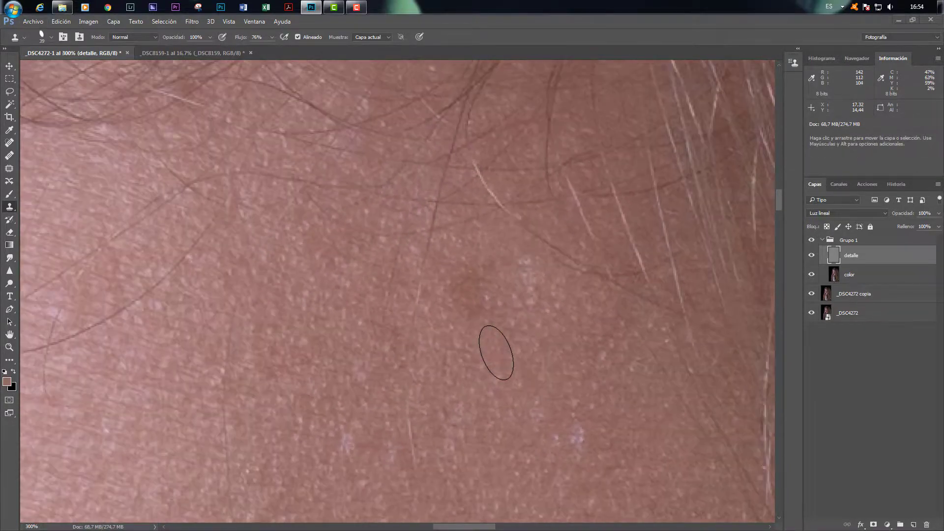
key("ctrl+plus")
key("ctrl+plus")
key("ctrl+plus")
key("ctrl+plus")
key("ctrl+plus")
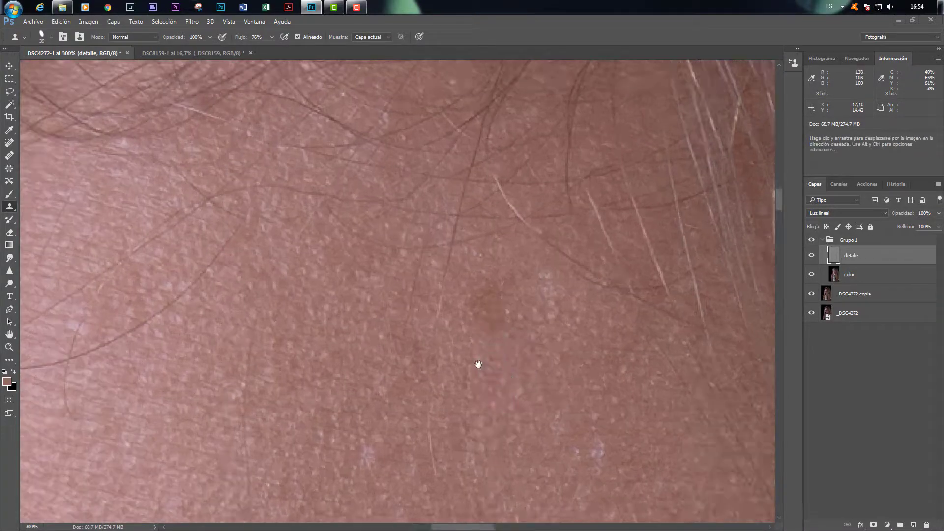
left_click(478, 359, "alt")
left_click(482, 304)
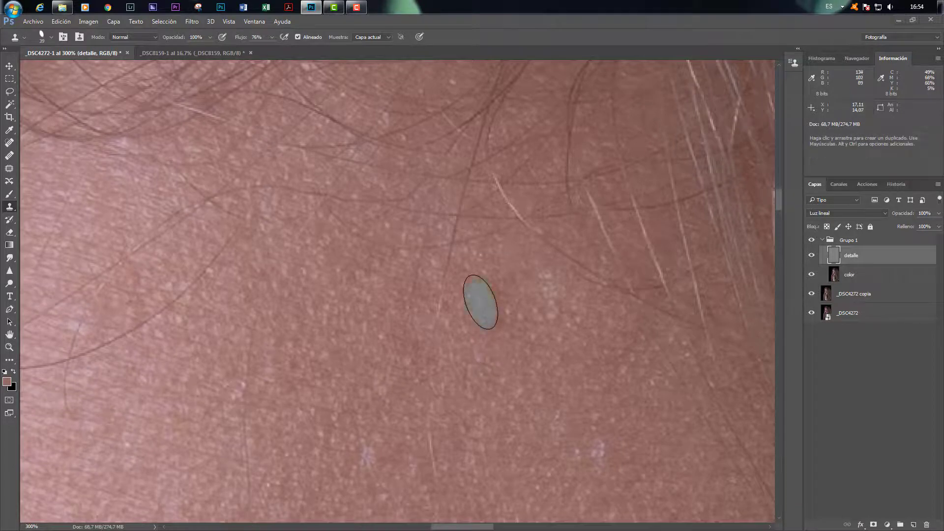
Try cloning sampled skin texture over a spot in the middle of the forehead, and undo the stroke
key("ctrl+minus")
key("ctrl+minus")
key("ctrl+minus")
key("ctrl+minus")
key("ctrl+minus")
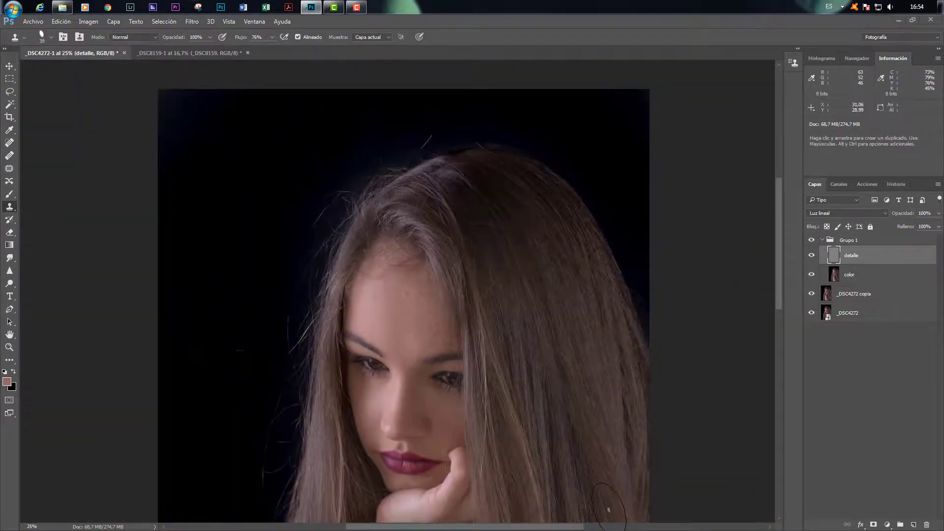
left_click(374, 320, "alt")
left_click(414, 329)
key("ctrl+z")
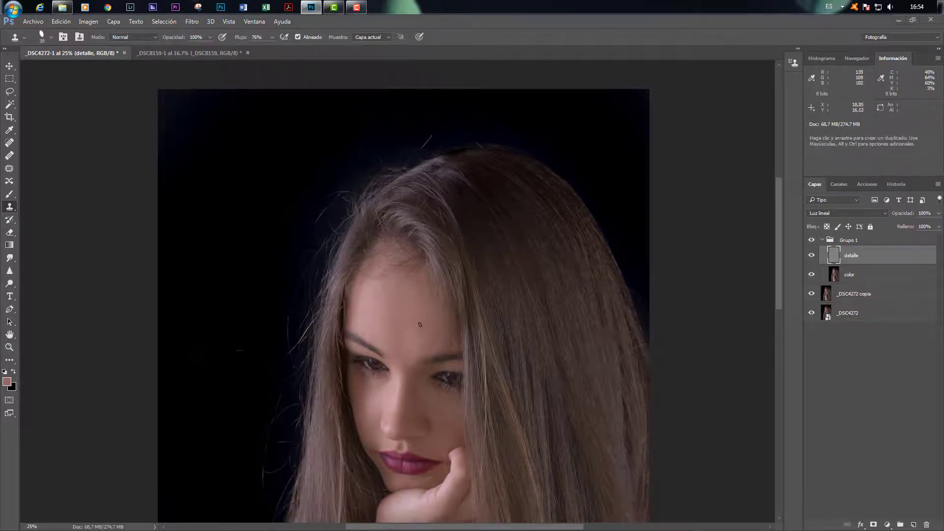
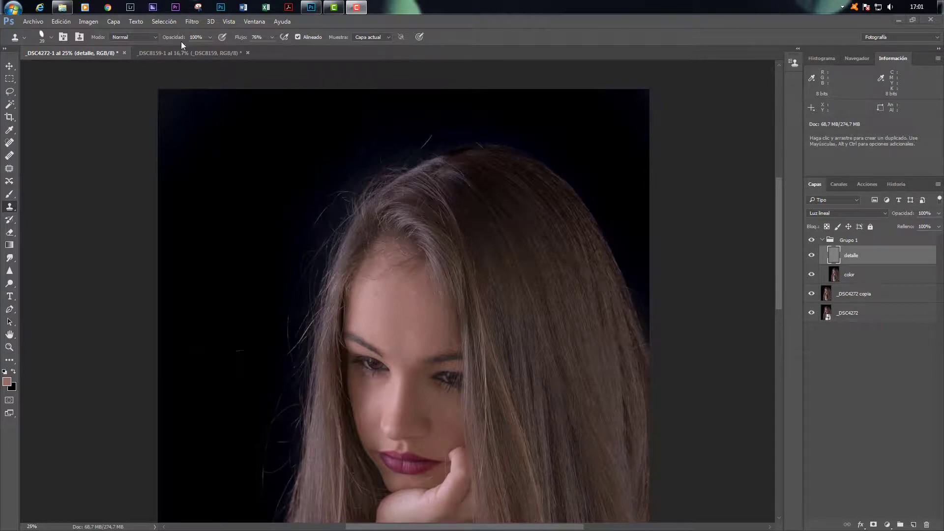
Switch to the _DSC8159-1 document and review the _DSC8159 layer's Efectos and Básico settings in Camera Raw, accepting the dialog
left_click(183, 54)
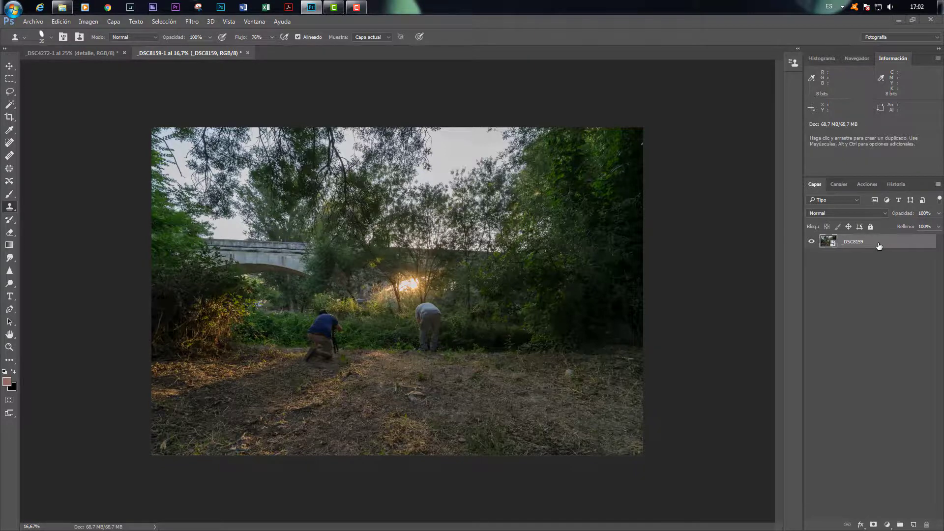
double_click(830, 243)
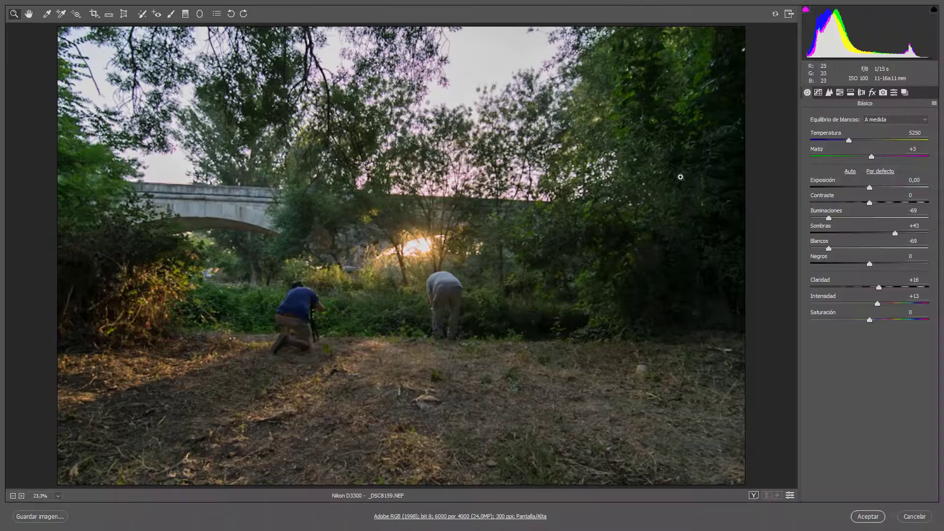
left_click(874, 94)
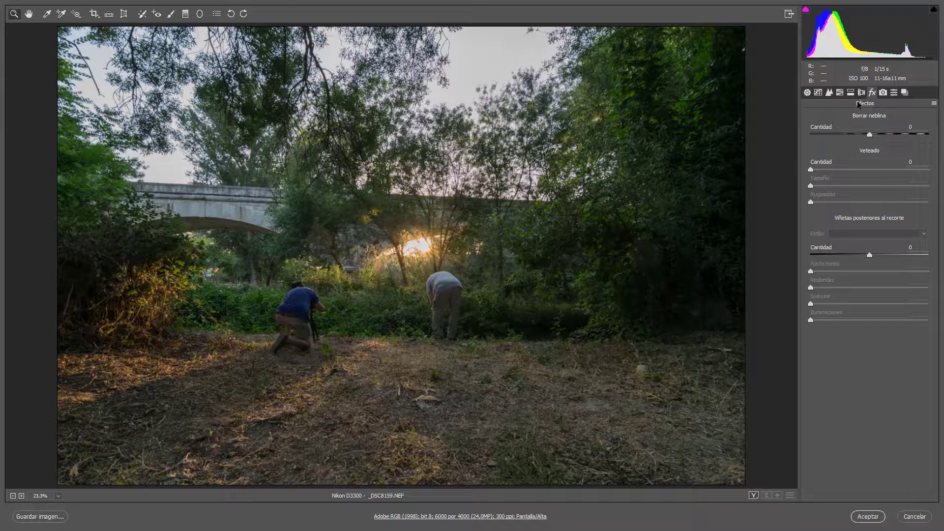
left_click(807, 93)
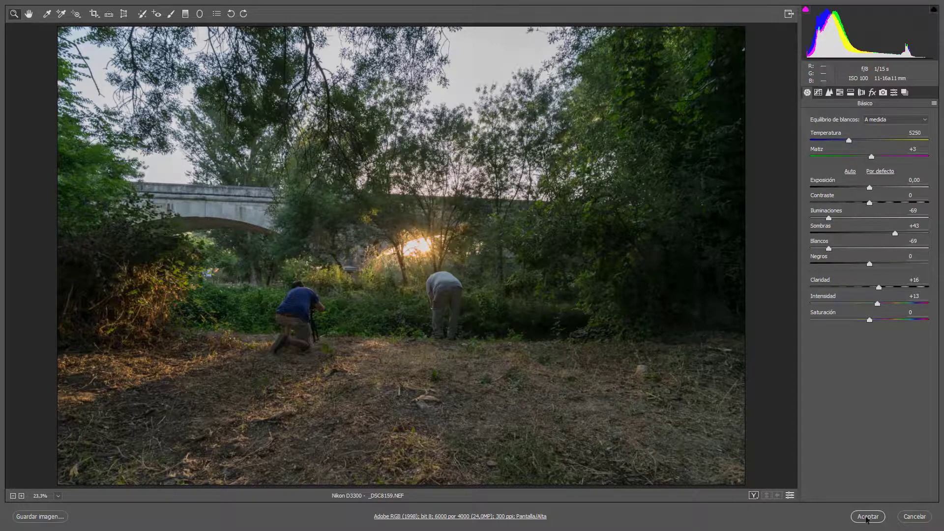
left_click(869, 518)
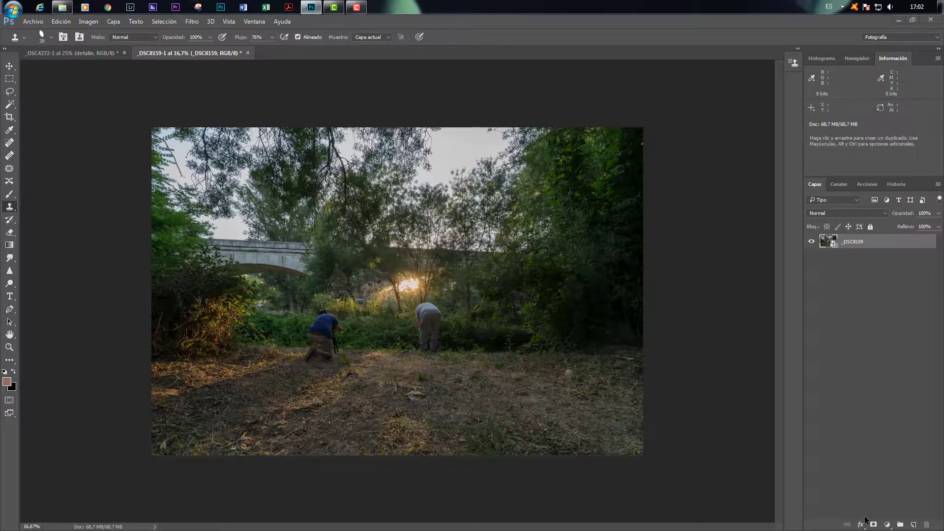
Create a new smart object via copy from the _DSC8159 layer and rasterize the copy
right_click(883, 243)
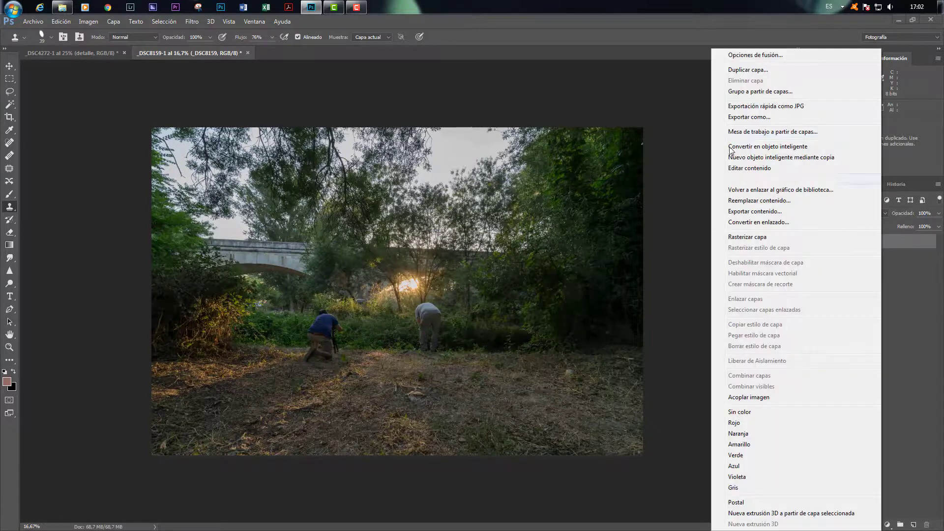
left_click(753, 160)
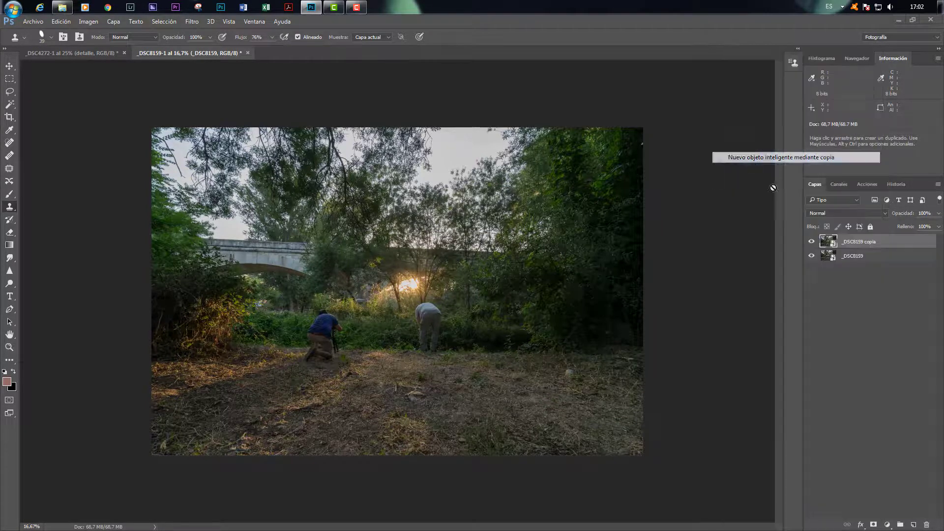
right_click(891, 244)
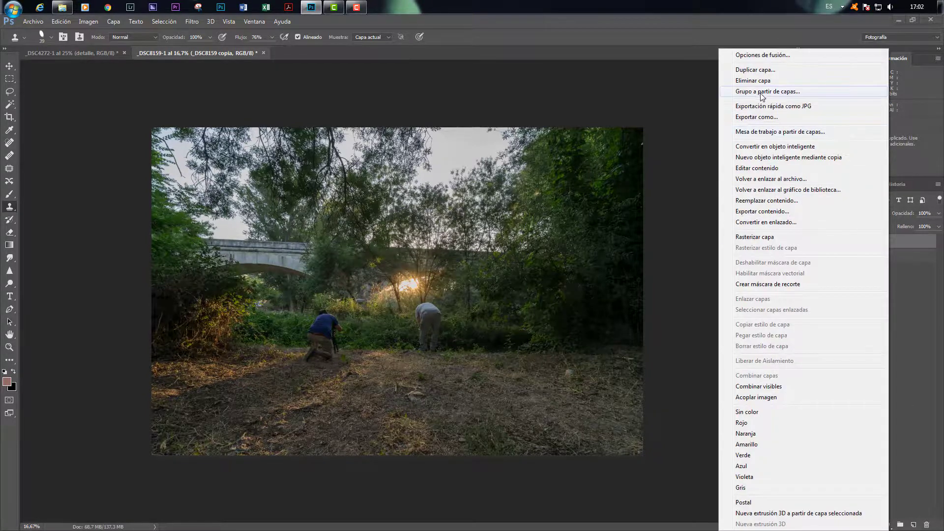
left_click(775, 238)
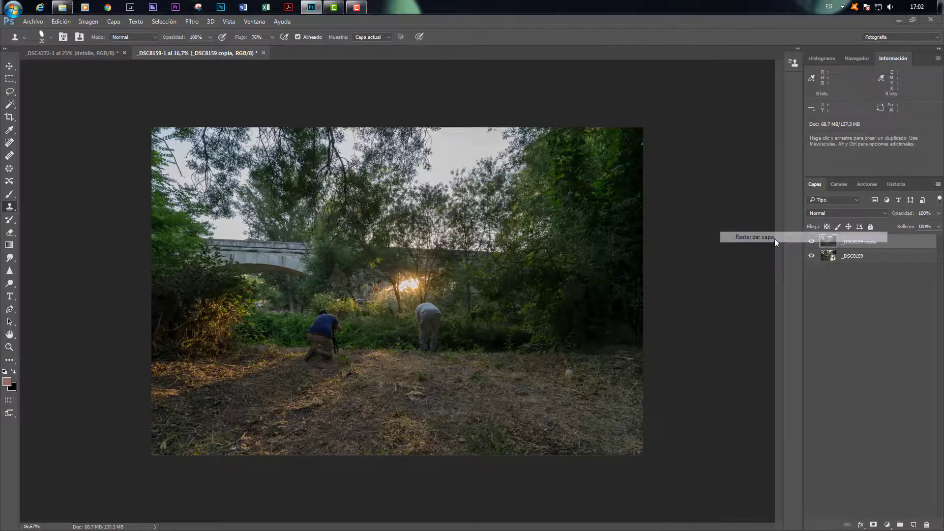
Duplicate the rasterized _DSC8159 copia layer under the name color
right_click(885, 242)
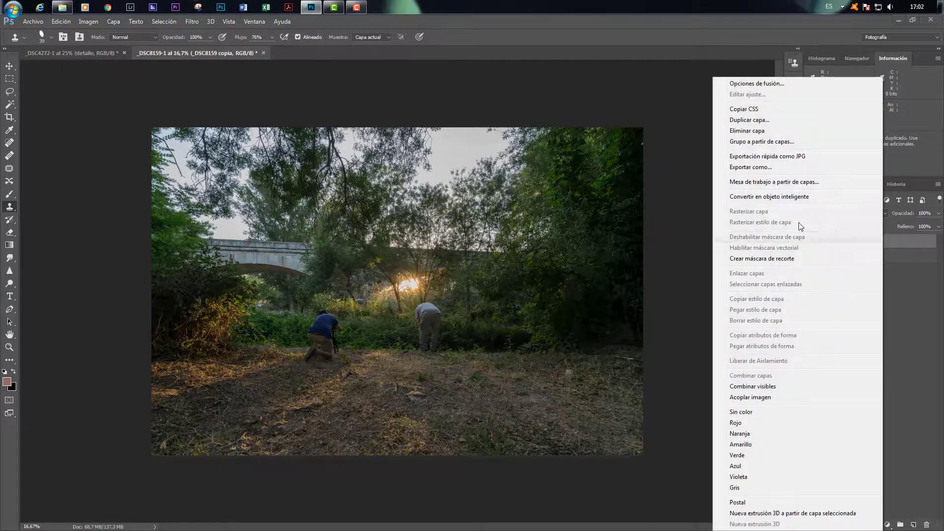
left_click(754, 121)
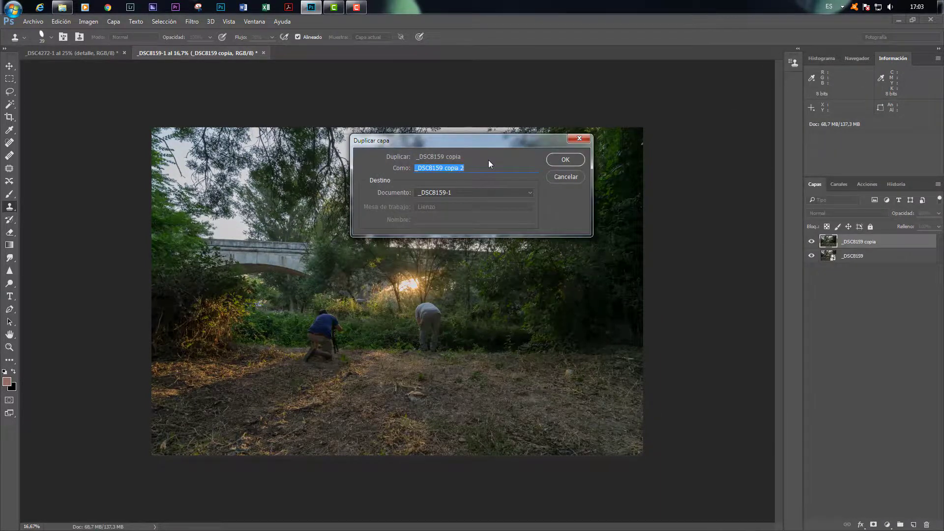
type("color")
left_click(565, 159)
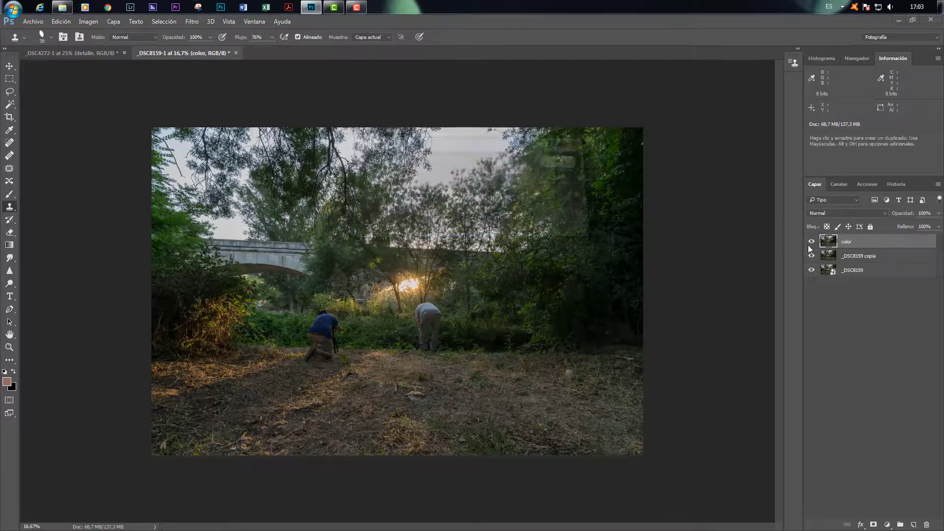
Duplicate the color layer under the name textura and hide the textura layer
right_click(851, 249)
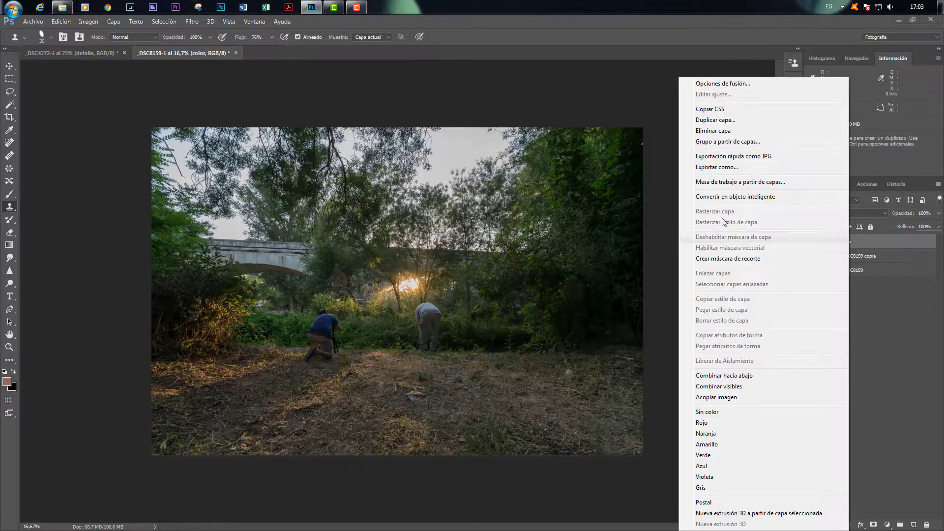
left_click(706, 121)
type("te")
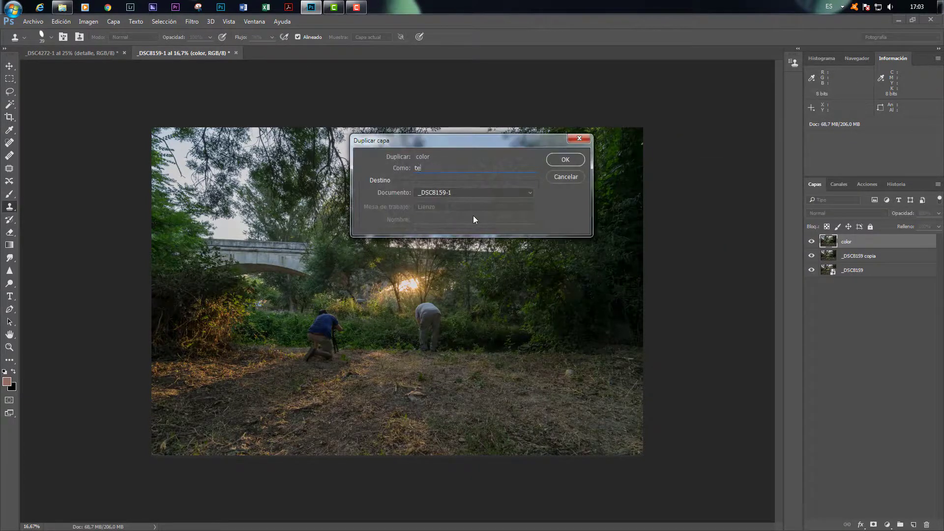
type("xtura")
left_click(566, 160)
left_click(812, 241)
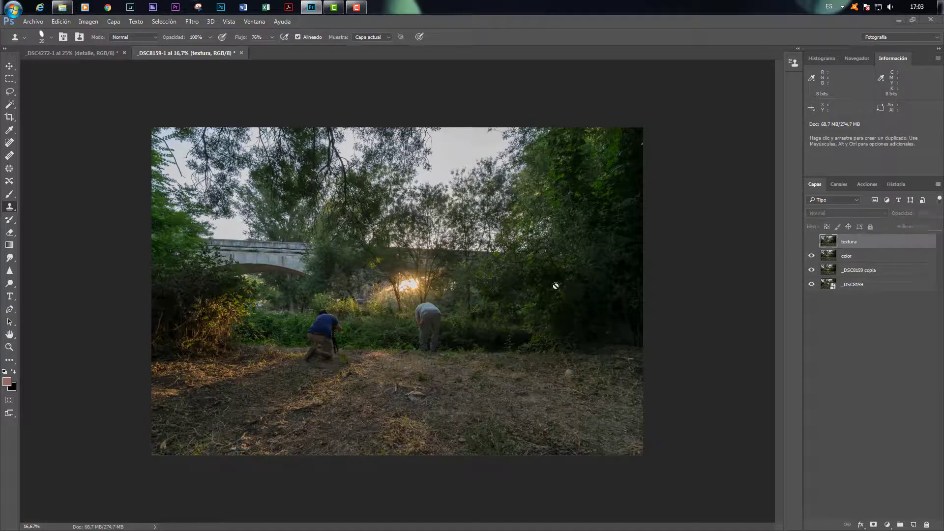
Apply a Gaussian blur with a radius of 19,4 pixels to the color layer
left_click(861, 256)
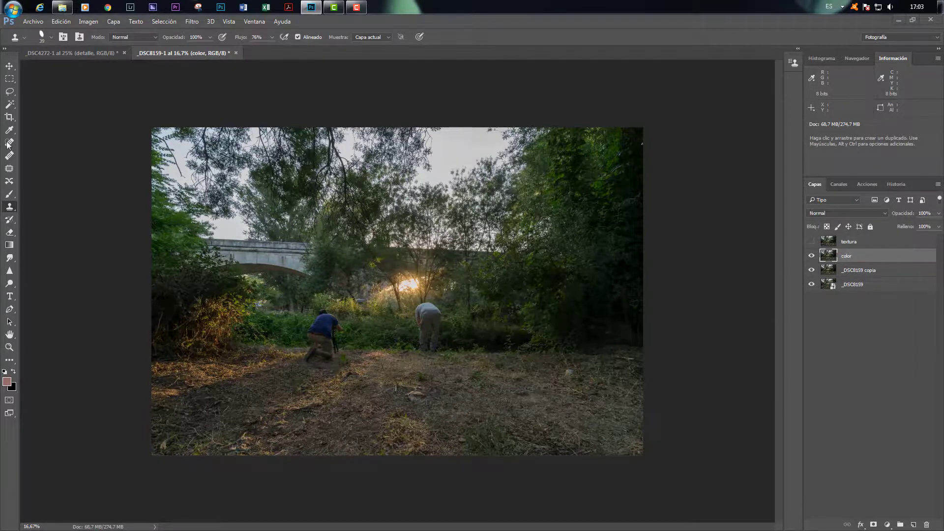
left_click(192, 21)
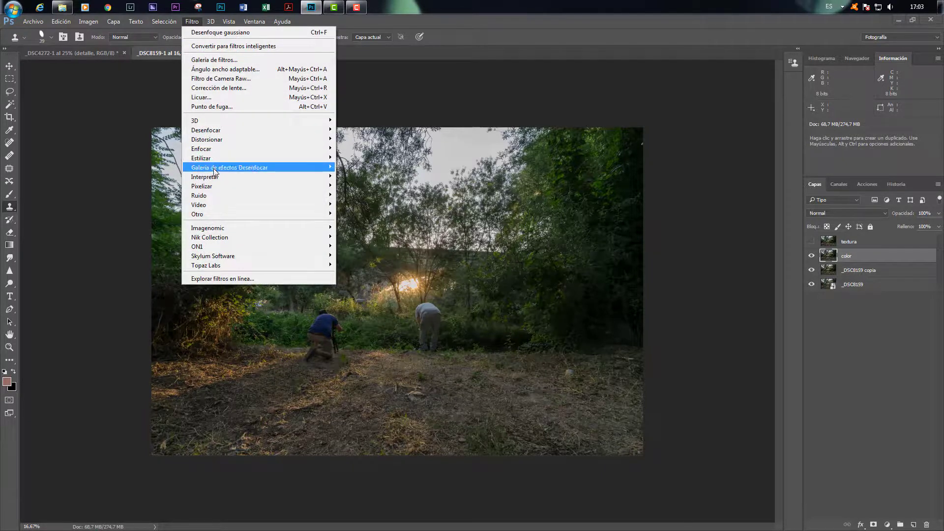
mouse_move(216, 133)
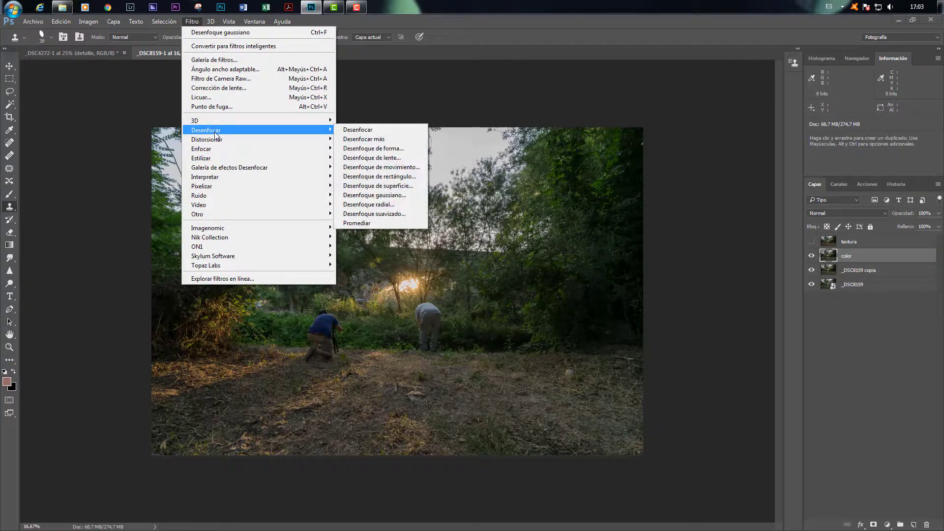
left_click(374, 195)
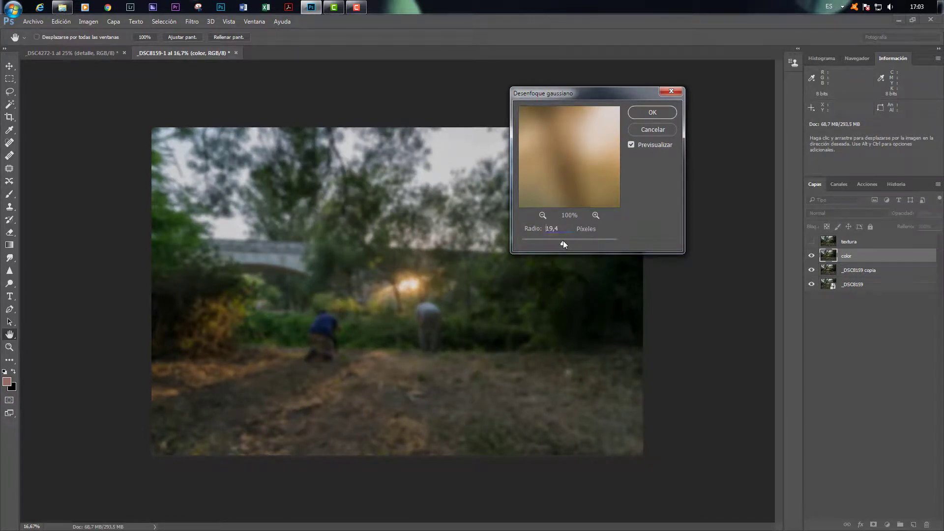
left_click_drag(563, 242, 563, 241)
left_click(642, 113)
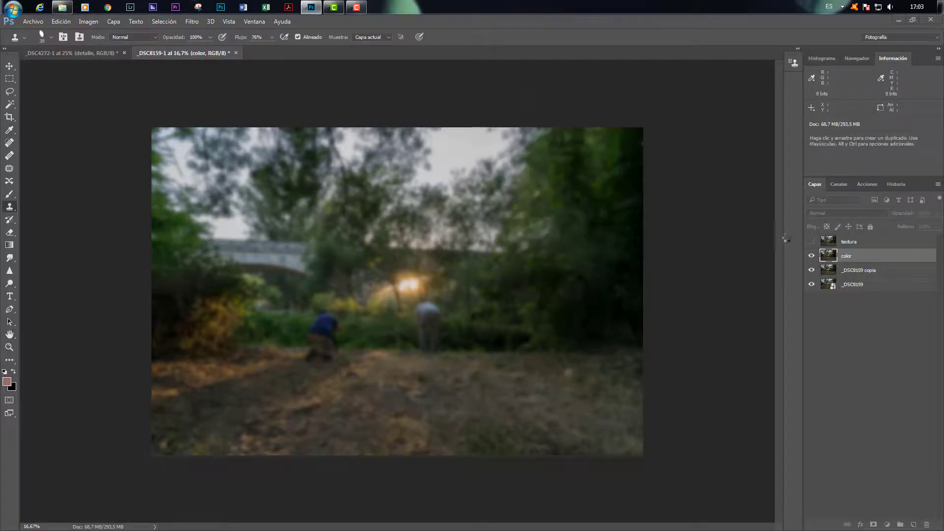
Show the textura layer and apply the inverted color layer to it with Restar blending, 100% opacity, scale 2 and offset 128
left_click(871, 244)
left_click(811, 241)
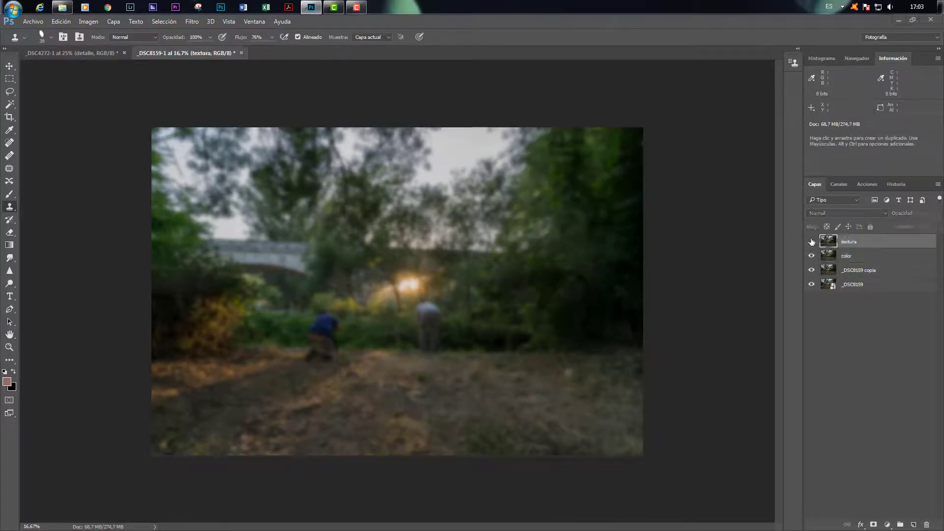
left_click(88, 23)
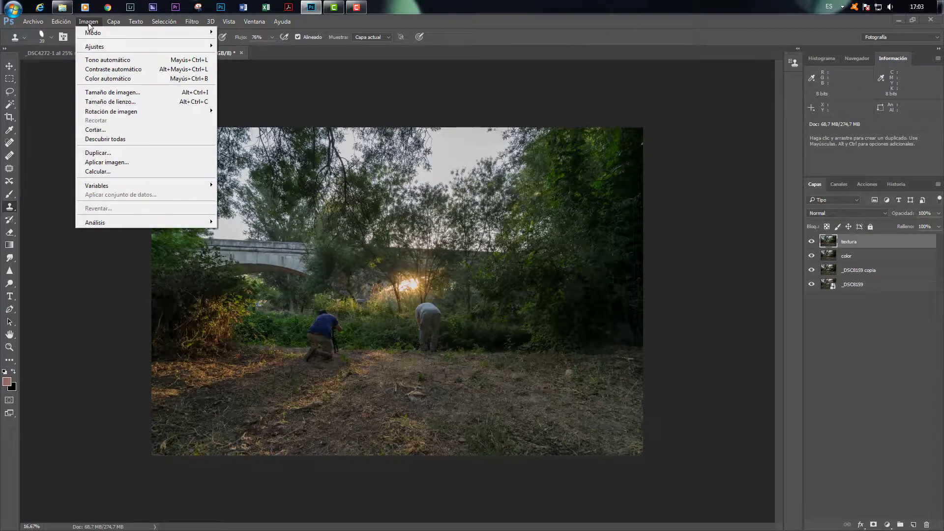
left_click(107, 163)
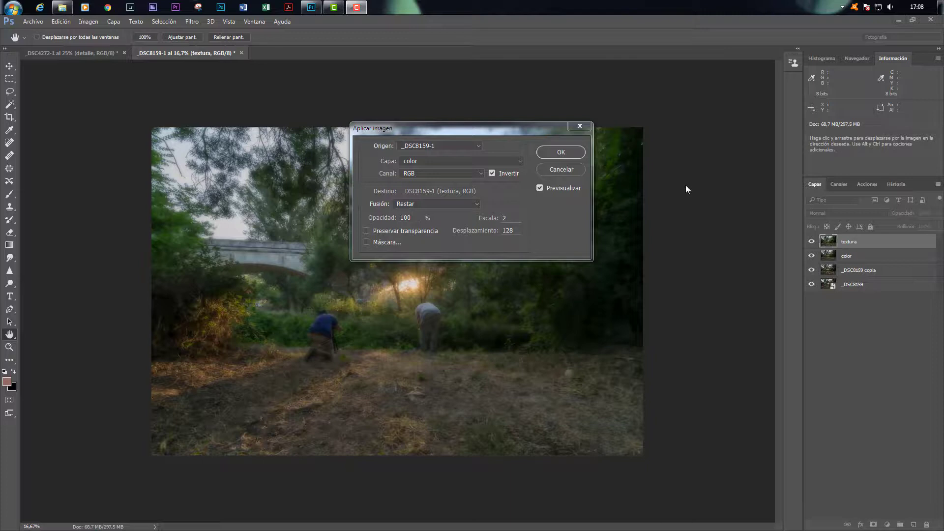
left_click(553, 151)
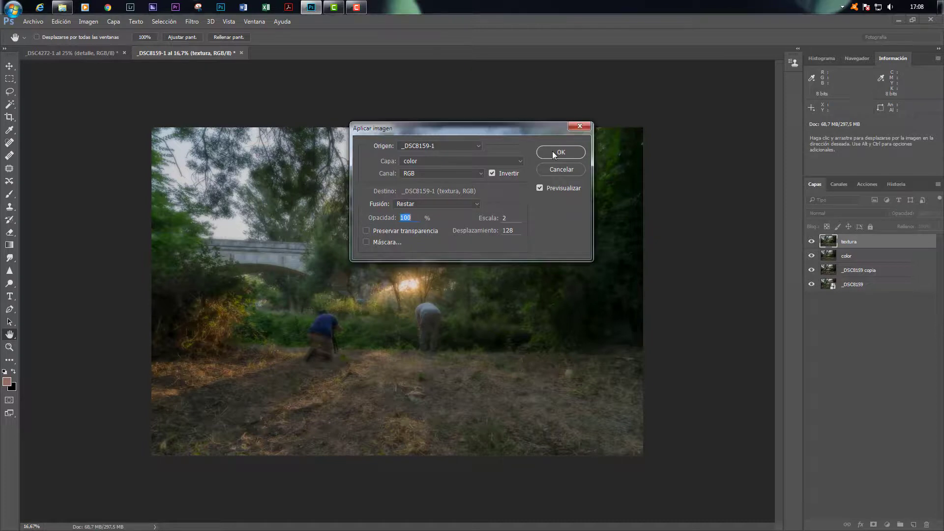
key("s")
left_click(553, 151)
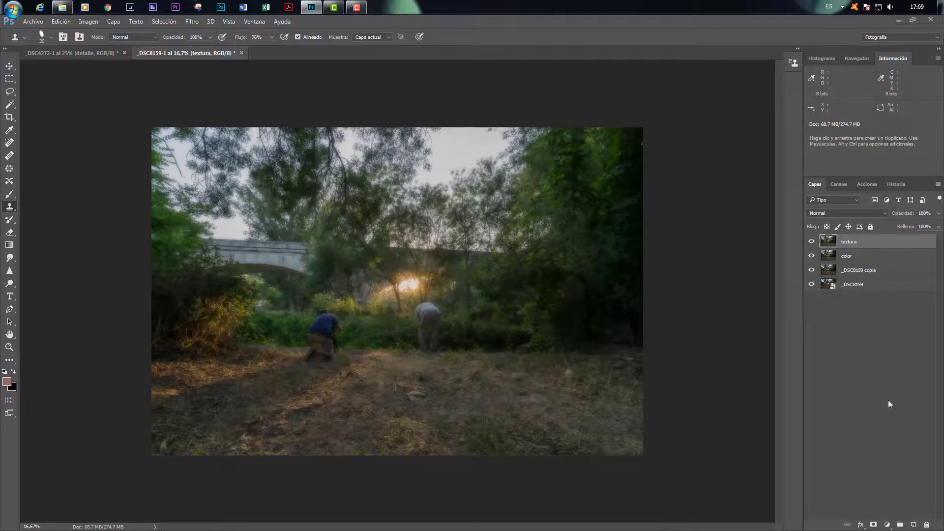
Add a layer mask to textura and draw a linear gradient upward from the ground, its dark stop set to 0% saturation
left_click(874, 525)
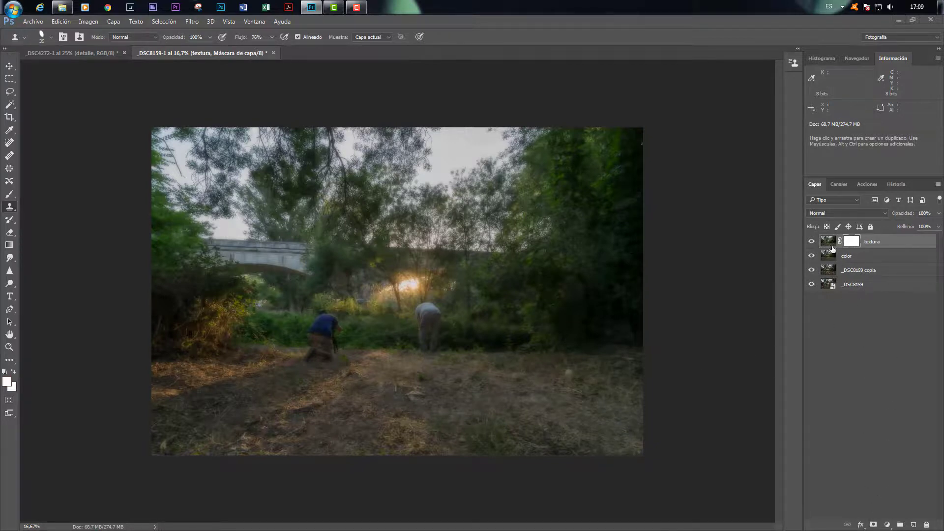
left_click(10, 246)
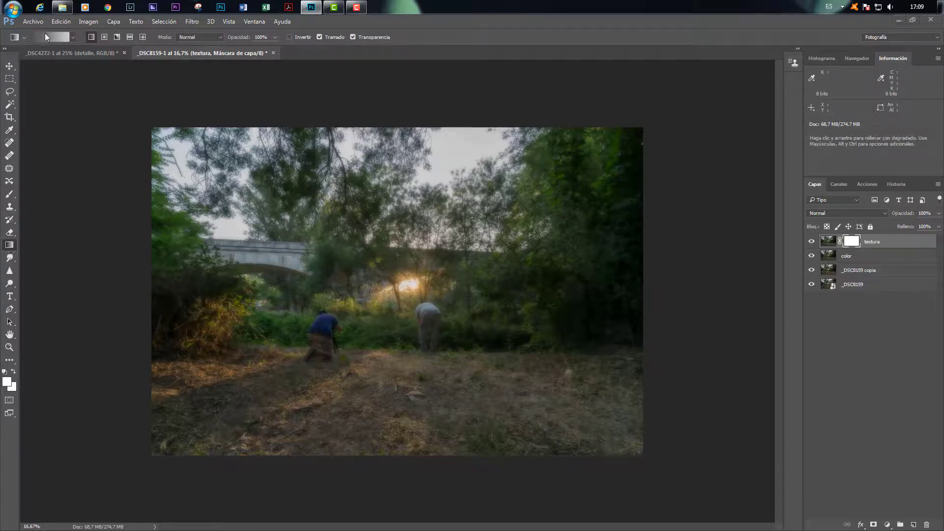
left_click(49, 37)
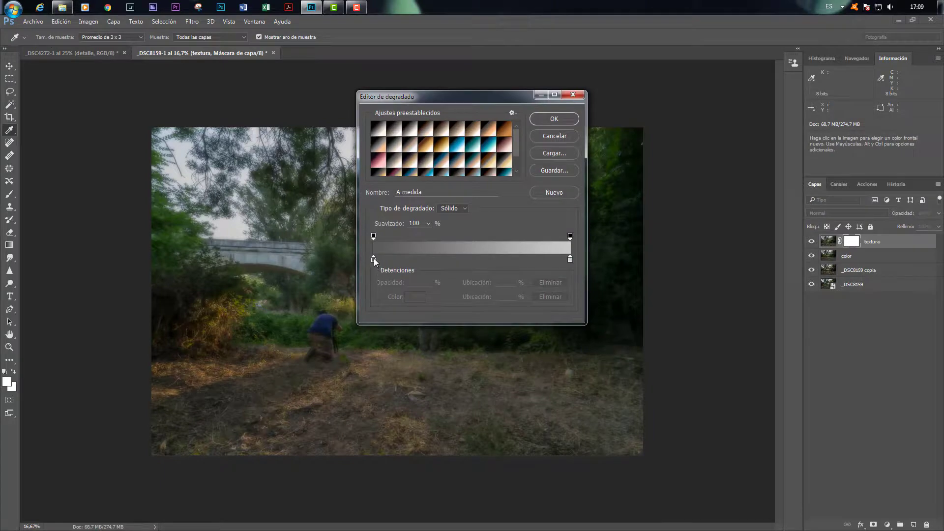
double_click(374, 259)
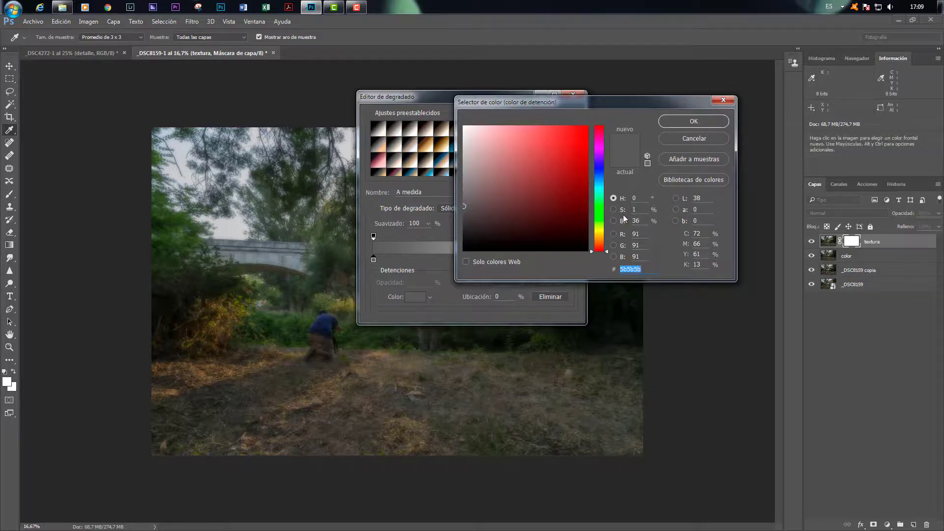
left_click(639, 209)
type("0")
left_click(694, 121)
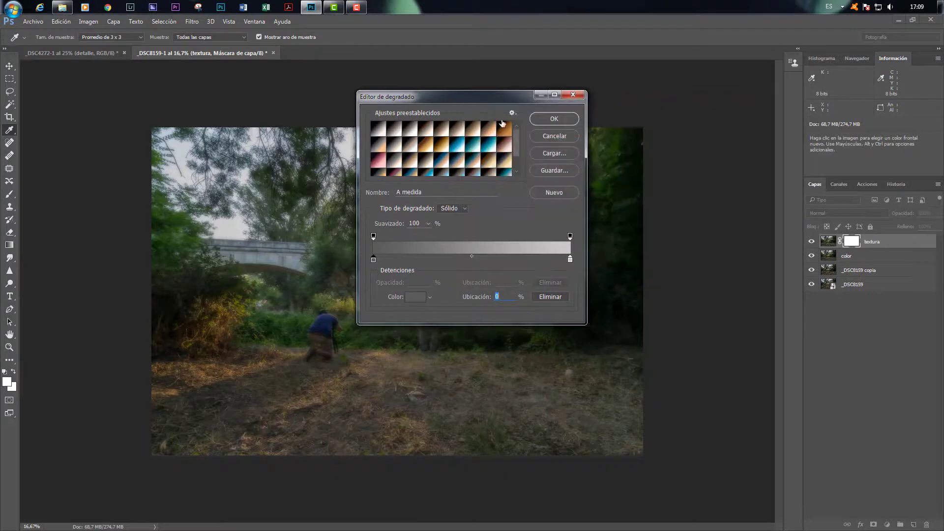
left_click(555, 119)
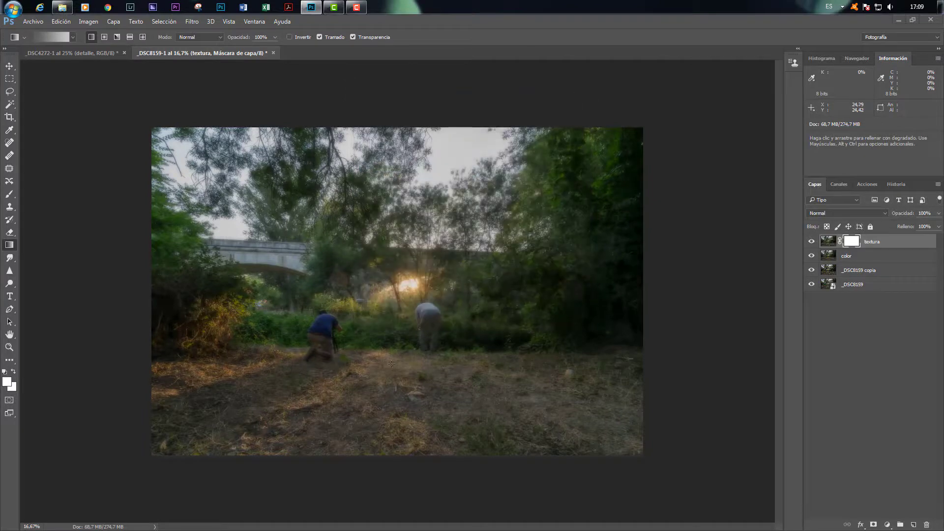
left_click_drag(392, 364, 390, 308)
Hide the color layer and compare the whole photo with and without the textura layer
left_click(812, 242)
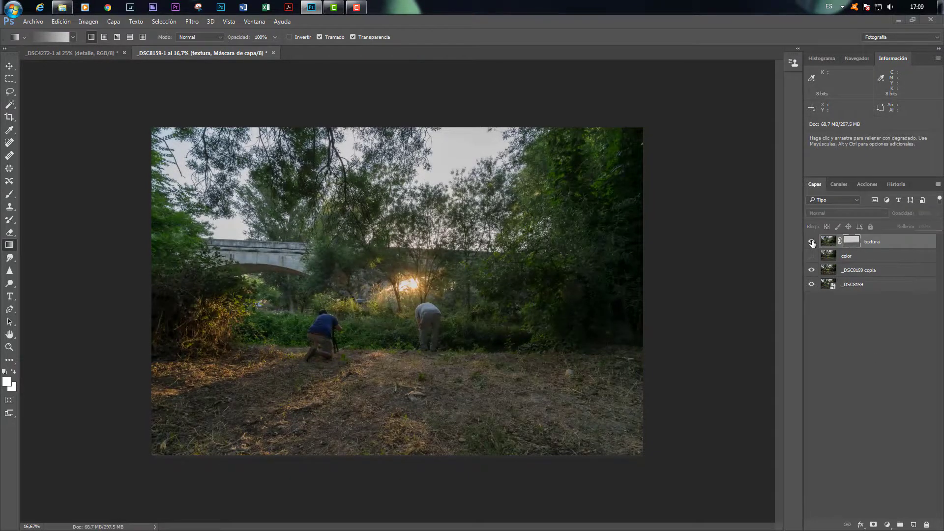
left_click(813, 244)
left_click(813, 243)
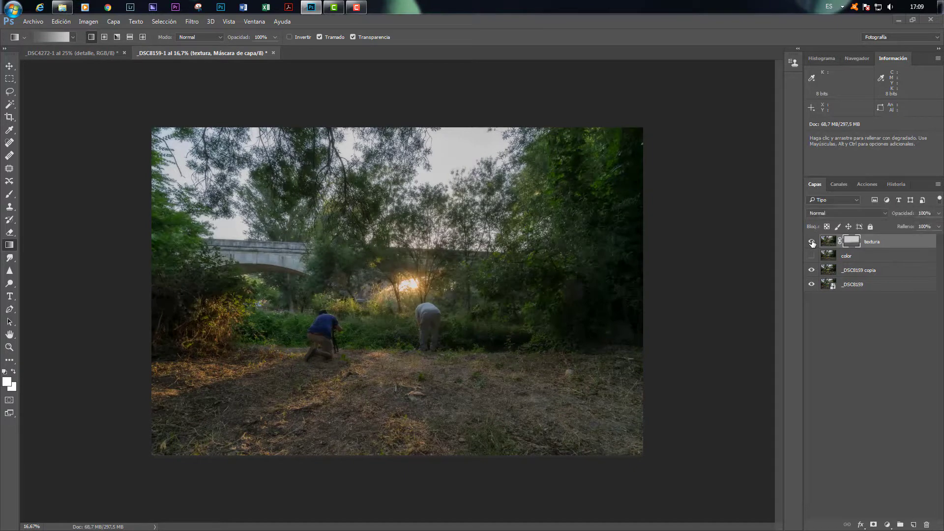
left_click(813, 243)
left_click(812, 244)
Compare the trees around the sun at 200% with and without the textura layer, ending on the full photo with textura shown
key("ctrl+plus")
key("ctrl+plus")
key("ctrl+plus")
key("ctrl+plus")
key("ctrl+plus")
key("ctrl+plus")
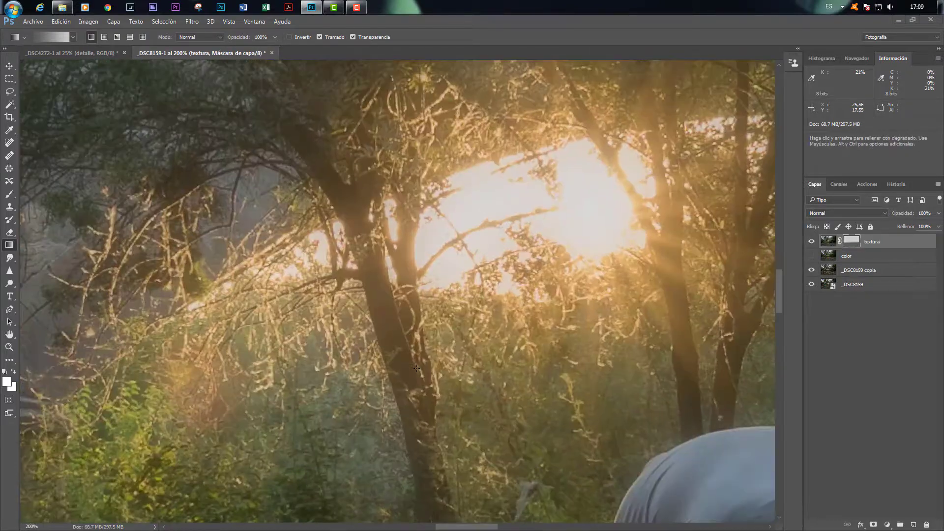
left_click(812, 241)
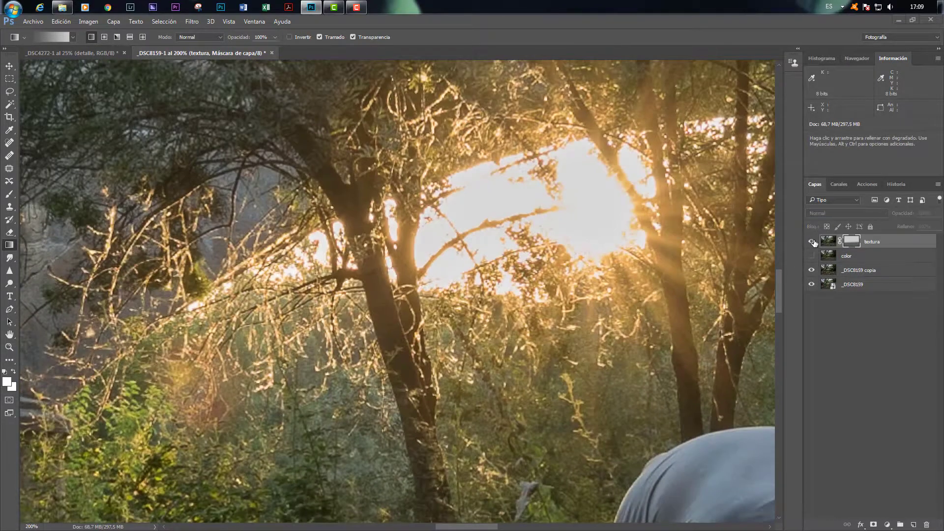
left_click(812, 241)
left_click(812, 242)
left_click(812, 242)
left_click(812, 242)
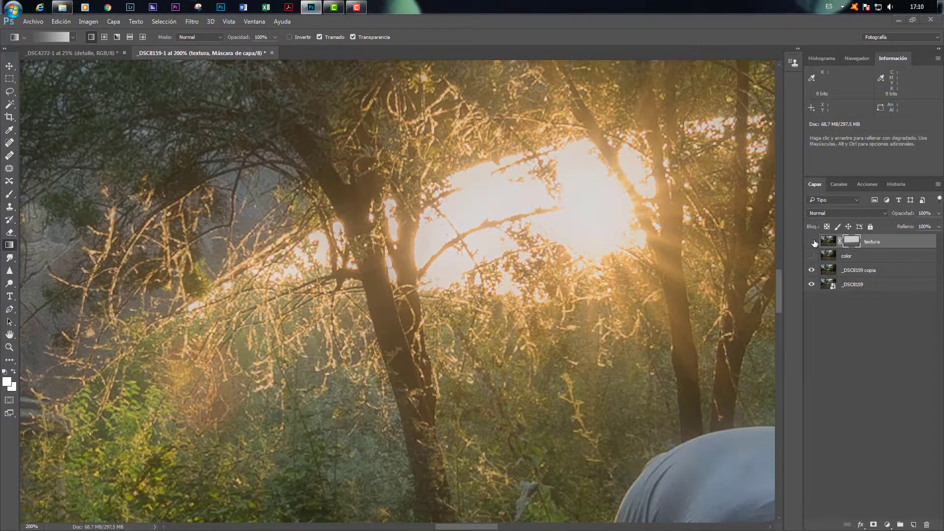
left_click(813, 242)
key("ctrl+minus")
key("ctrl+minus")
key("ctrl+minus")
key("ctrl+minus")
key("ctrl+minus")
key("ctrl+minus")
key("ctrl+minus")
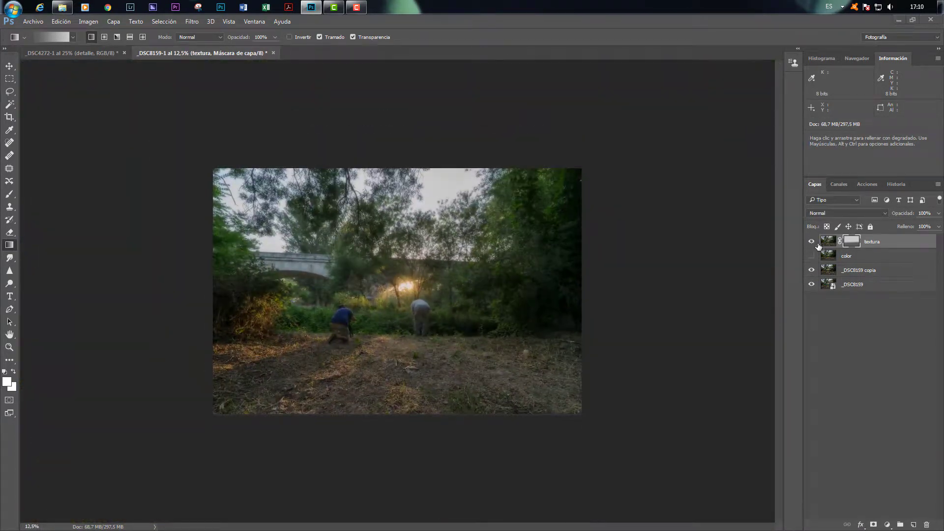
Target the textura layer mask with the Brush tool and set the brush to 1811 px and 43% flow
left_click_drag(865, 261, 903, 259)
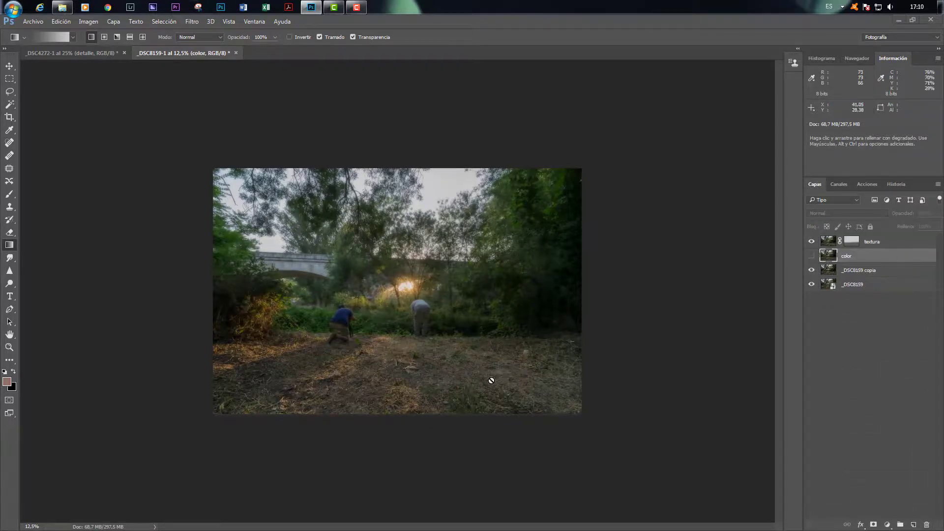
left_click(10, 194)
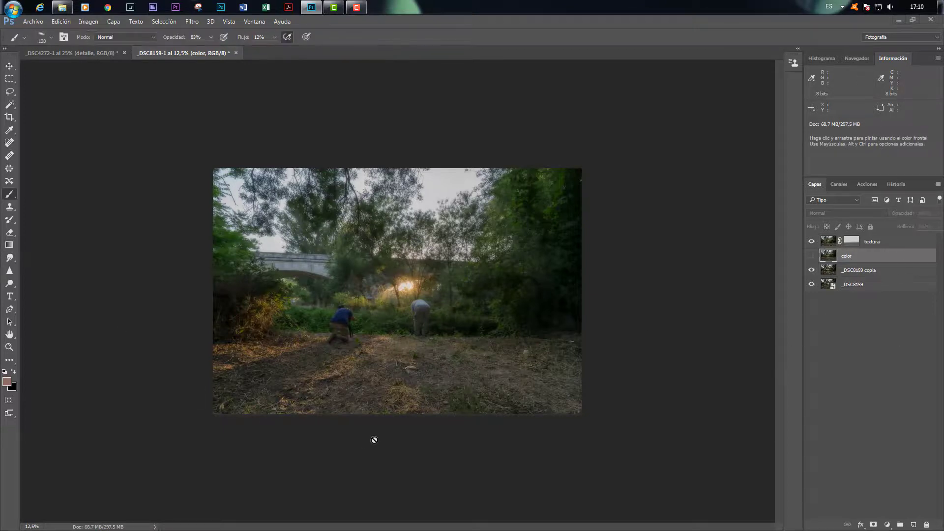
left_click(852, 241)
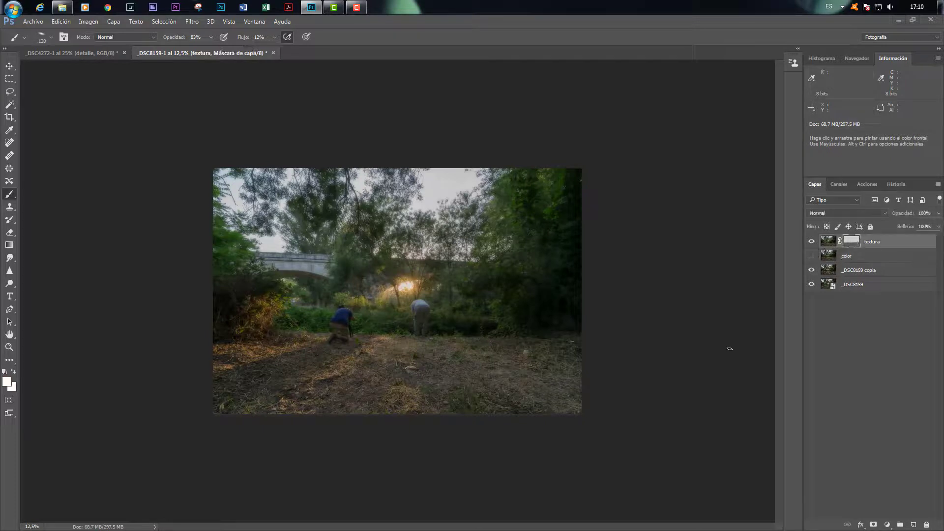
right_click(426, 417)
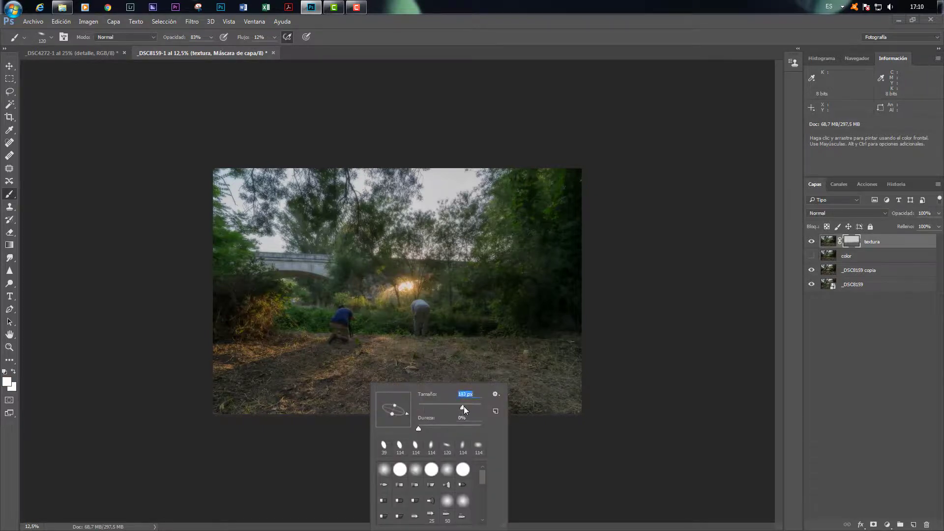
left_click_drag(474, 406, 475, 407)
left_click(274, 37)
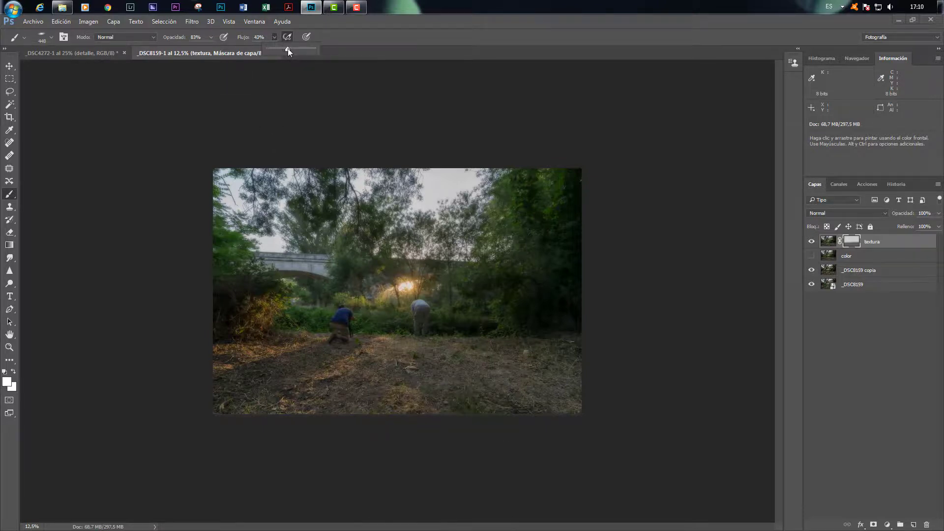
right_click(289, 402)
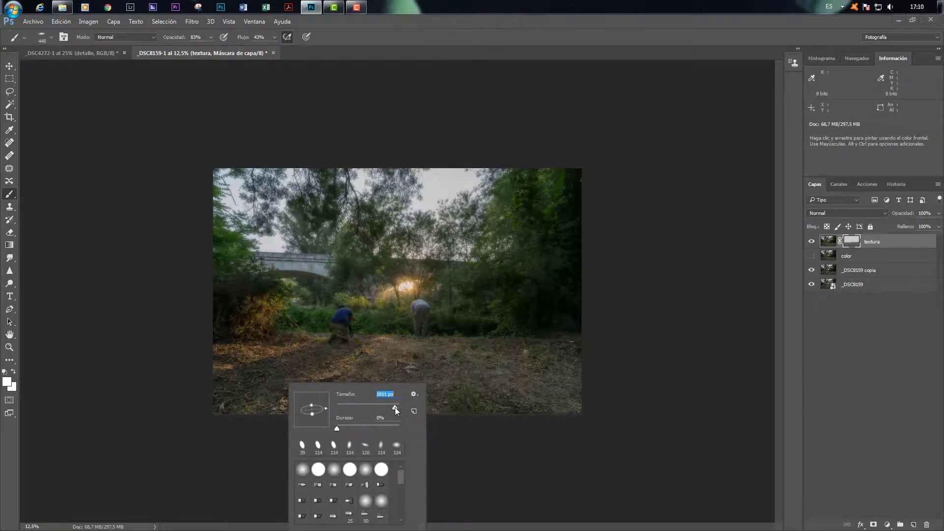
mouse_move(275, 400)
left_mouse_down()
mouse_move(378, 384)
mouse_move(384, 411)
mouse_move(388, 404)
mouse_move(369, 419)
mouse_move(388, 407)
left_mouse_up()
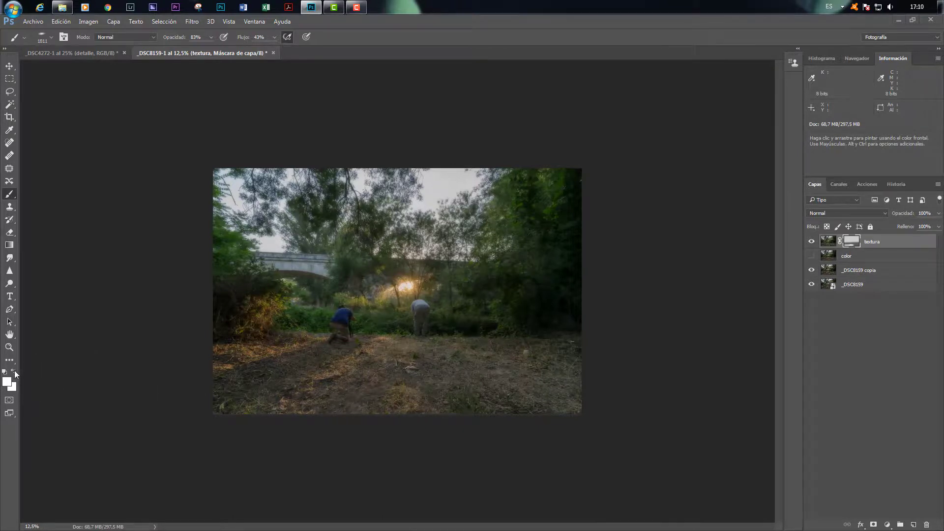
Revert the history to the Degradado state and paint the ground on the textura mask in black
left_click(895, 184)
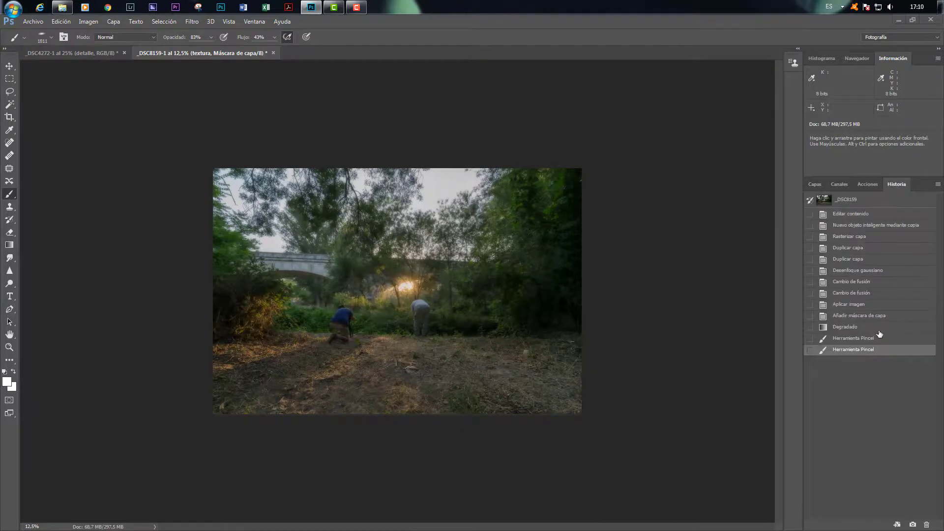
left_click(862, 327)
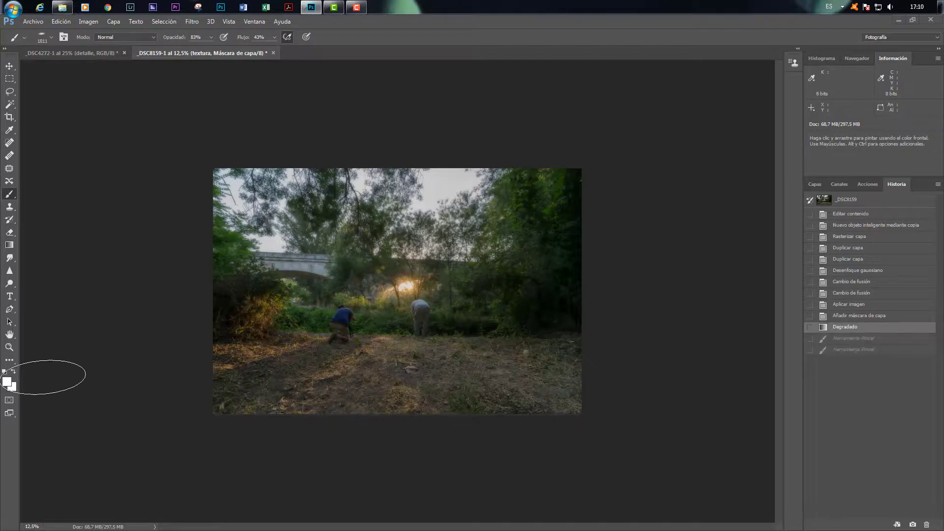
left_click(4, 371)
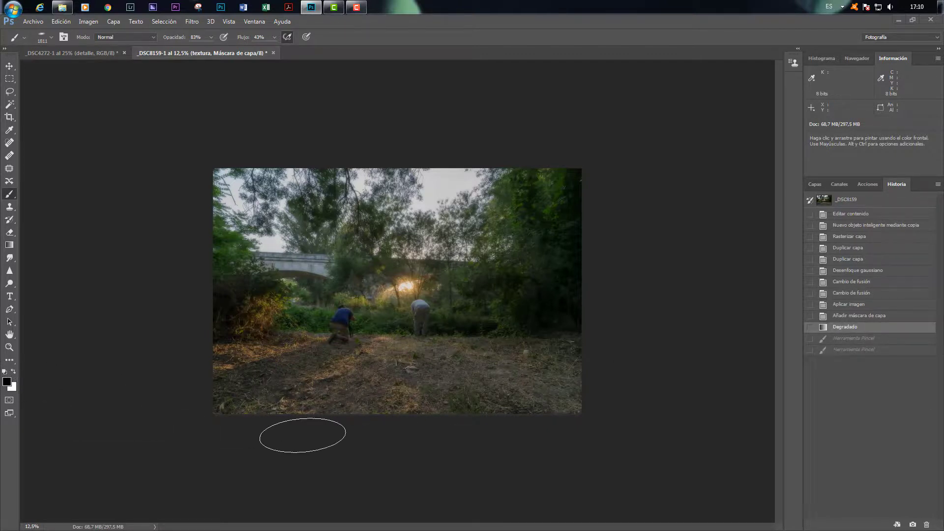
mouse_move(391, 401)
left_mouse_down()
mouse_move(355, 396)
mouse_move(332, 414)
mouse_move(344, 396)
mouse_move(313, 389)
mouse_move(325, 405)
mouse_move(426, 411)
mouse_move(470, 426)
left_mouse_up()
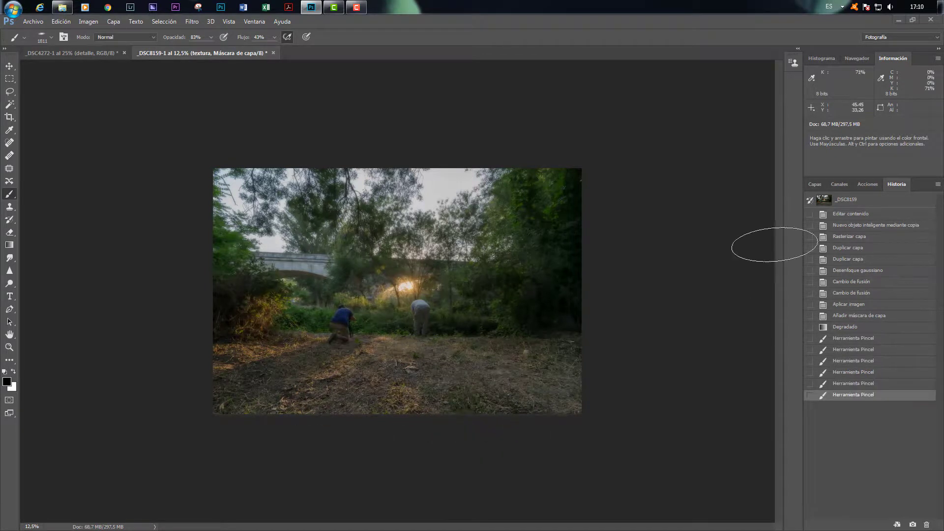
Add a Curvas adjustment layer above textura in Trama blend mode and invert its mask to black
left_click(819, 185)
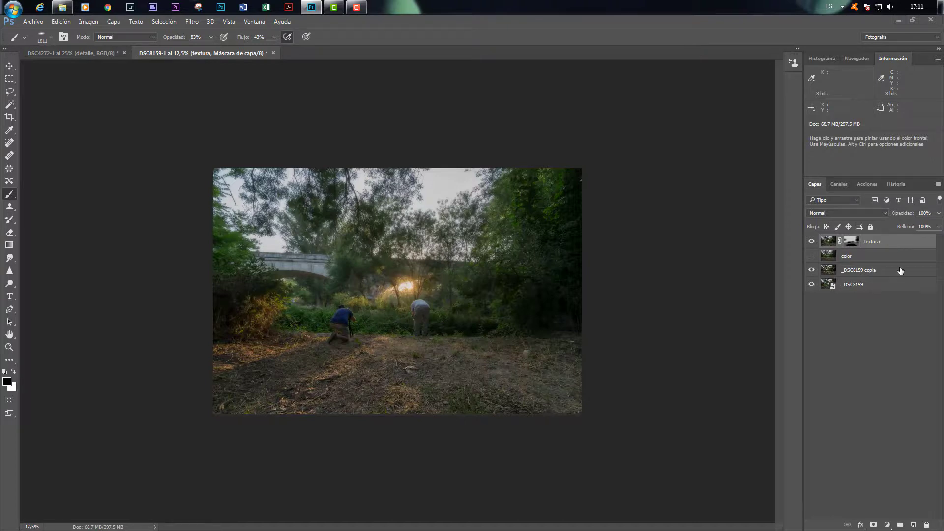
left_click(888, 525)
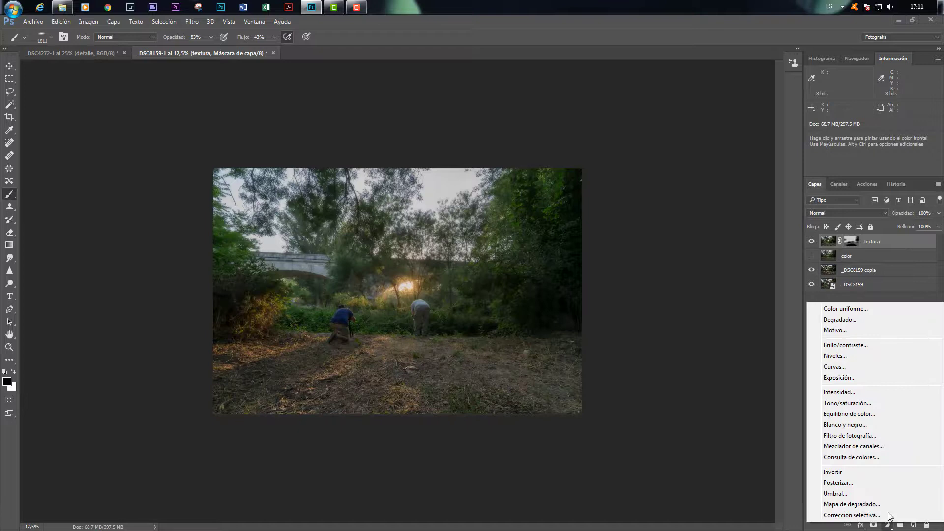
left_click(849, 369)
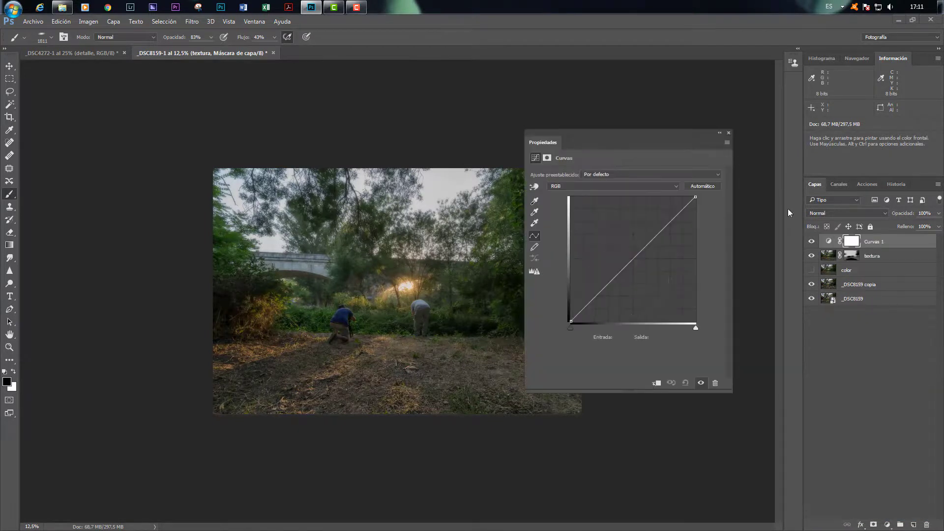
left_click(828, 211)
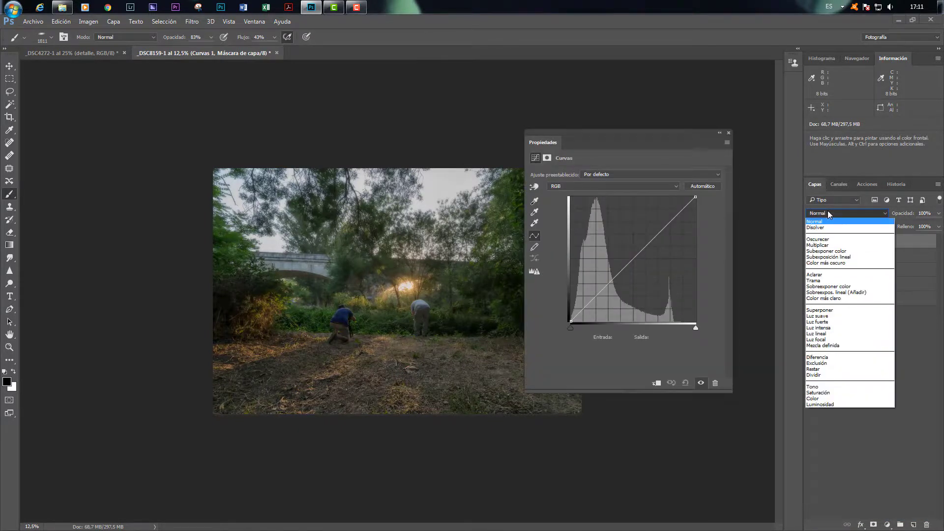
left_click(819, 280)
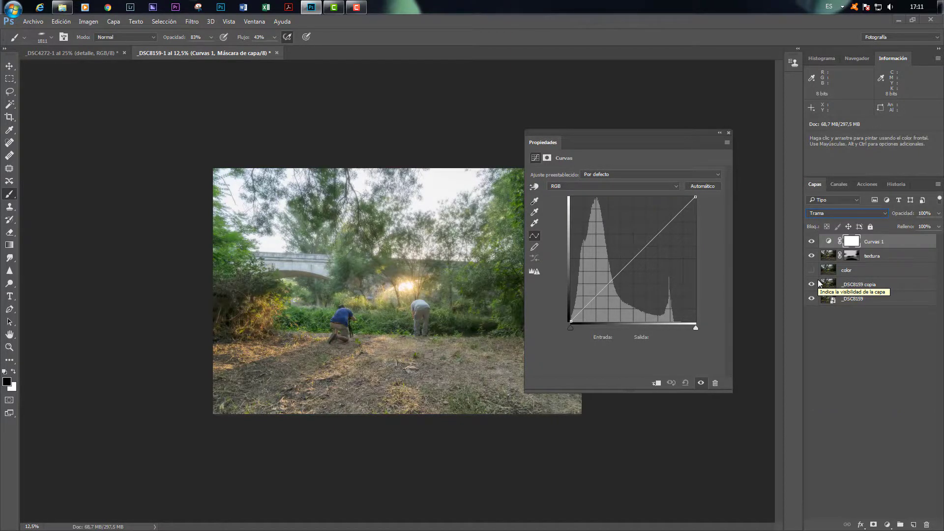
left_click(729, 133)
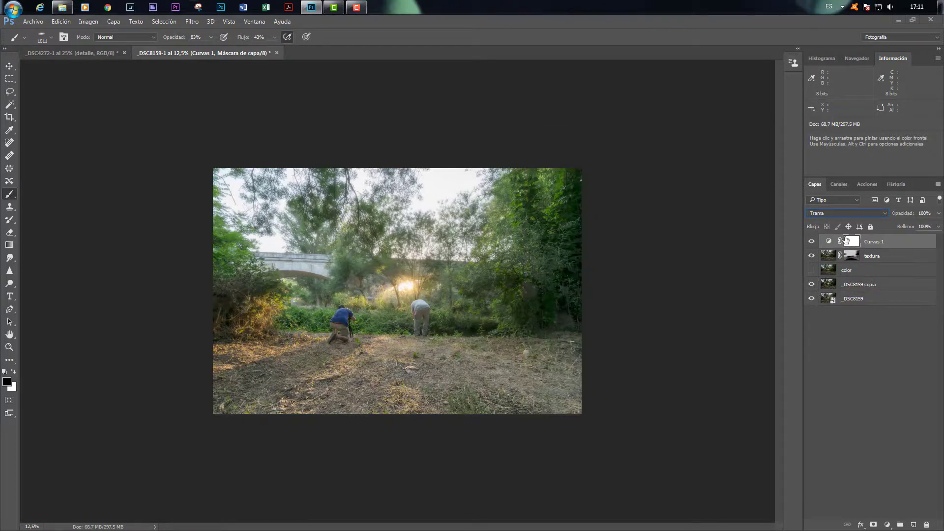
key("ctrl+i")
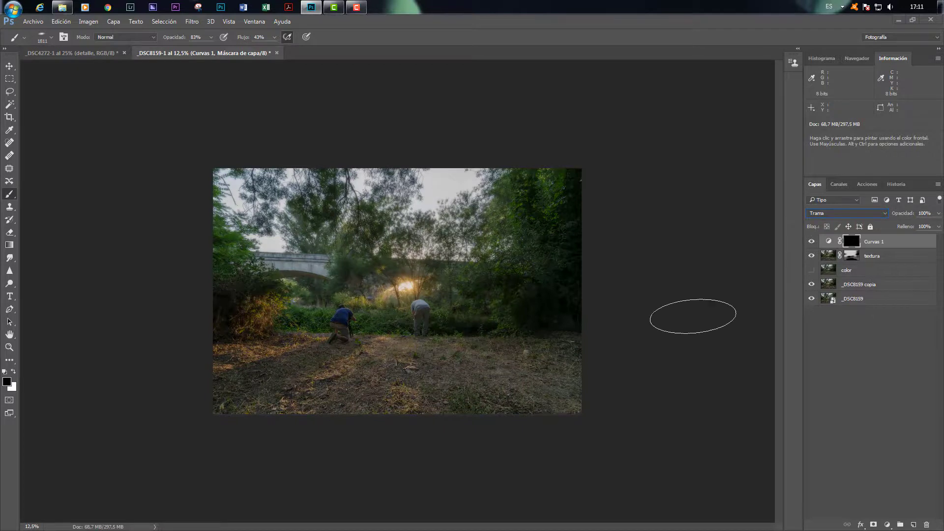
Set the brush to 39% opacity, 25% flow and 900 px, with its elliptical tip rotated to a diagonal angle
left_click(210, 37)
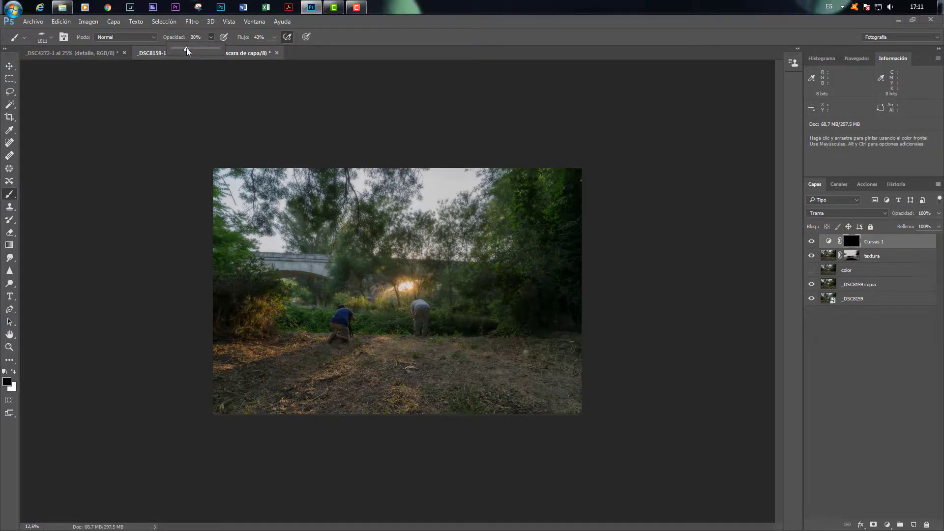
left_click(274, 37)
right_click(384, 288)
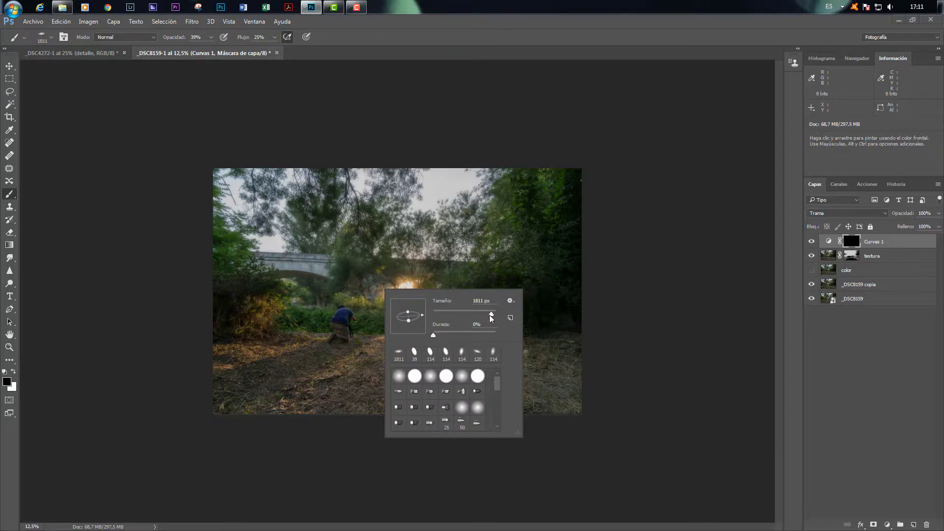
left_click_drag(423, 314, 421, 308)
left_click_drag(485, 317, 484, 318)
type("900")
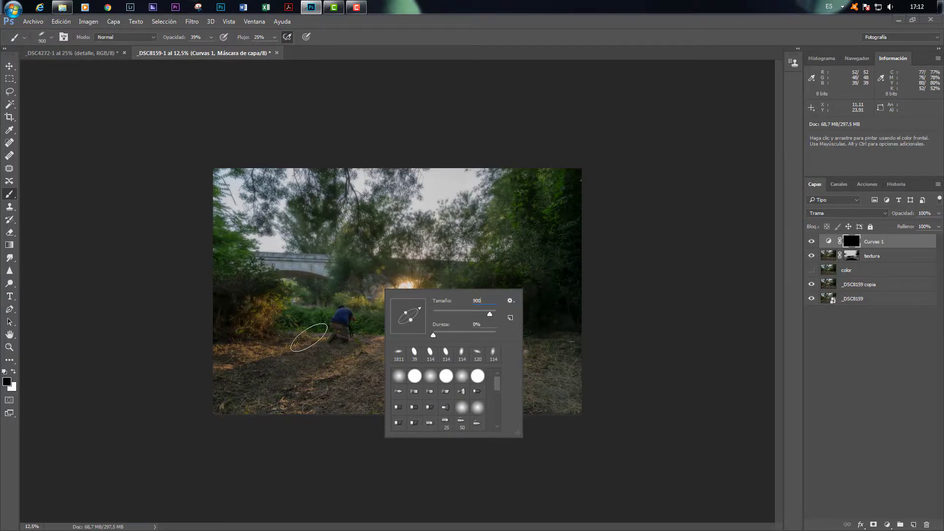
key("Return")
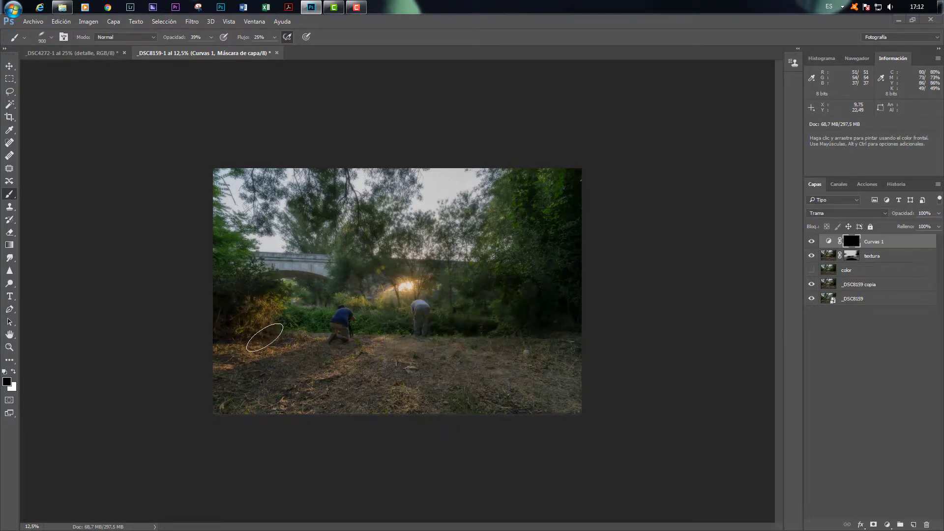
Paint soft light rays in white on the Curvas mask, radiating from the sun across the ground and trees
left_click(14, 372)
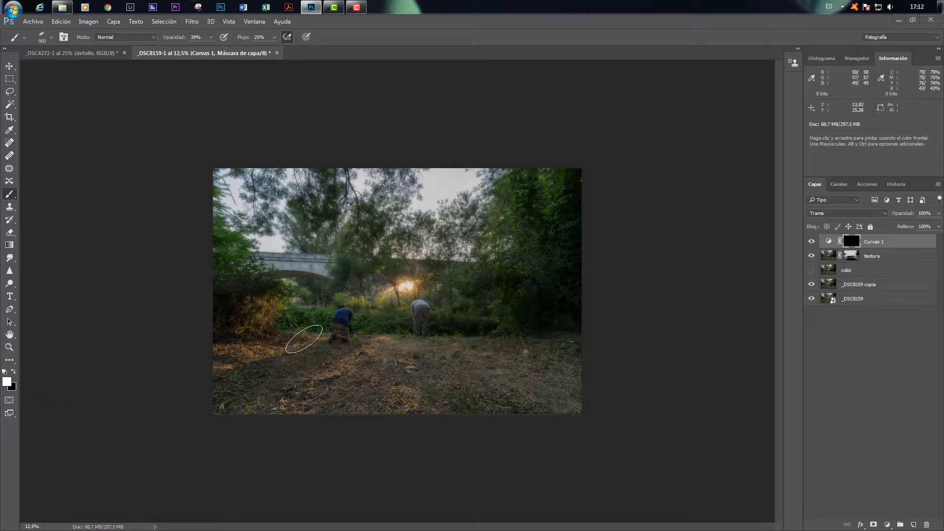
mouse_move(304, 339)
left_mouse_down()
mouse_move(246, 355)
mouse_move(293, 301)
mouse_move(266, 324)
mouse_move(276, 305)
mouse_move(266, 336)
left_mouse_up()
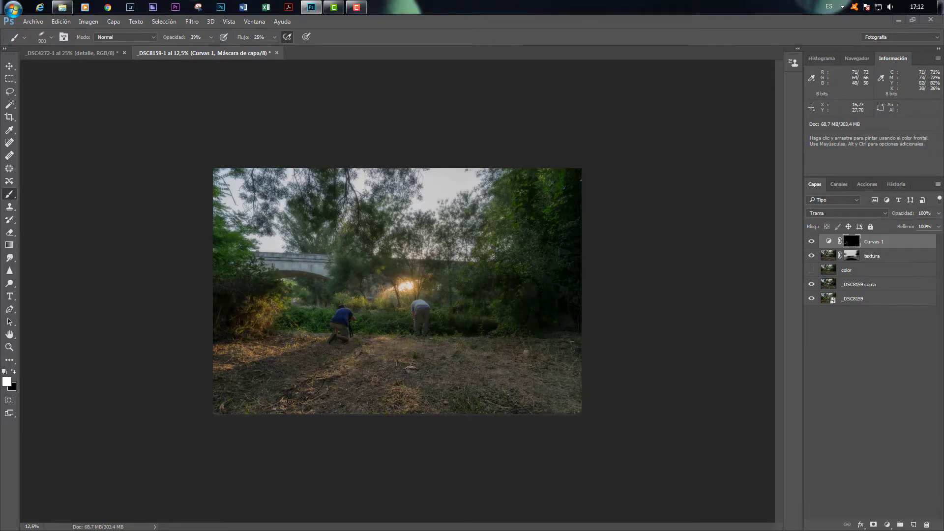
mouse_move(306, 392)
left_mouse_down()
mouse_move(266, 409)
mouse_move(377, 359)
mouse_move(394, 314)
mouse_move(394, 301)
mouse_move(371, 294)
mouse_move(382, 289)
left_mouse_up()
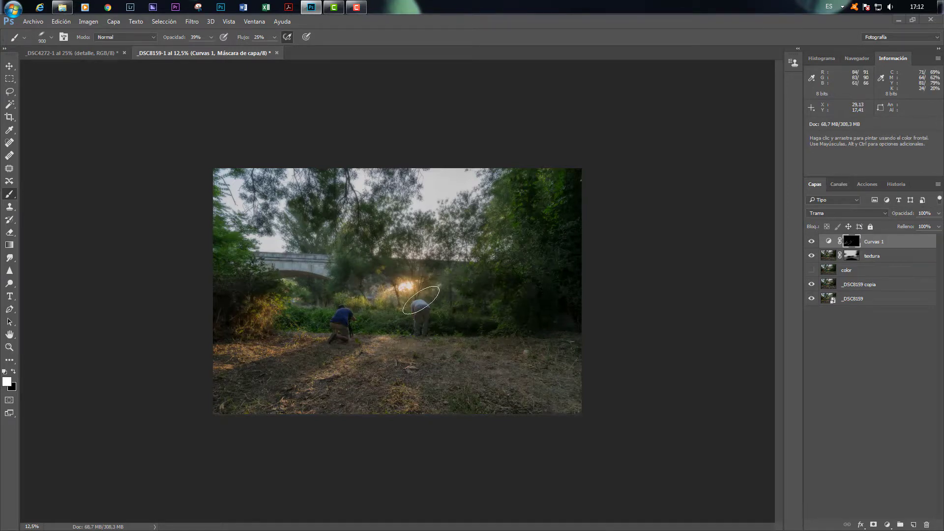
left_click_drag(413, 299, 418, 300)
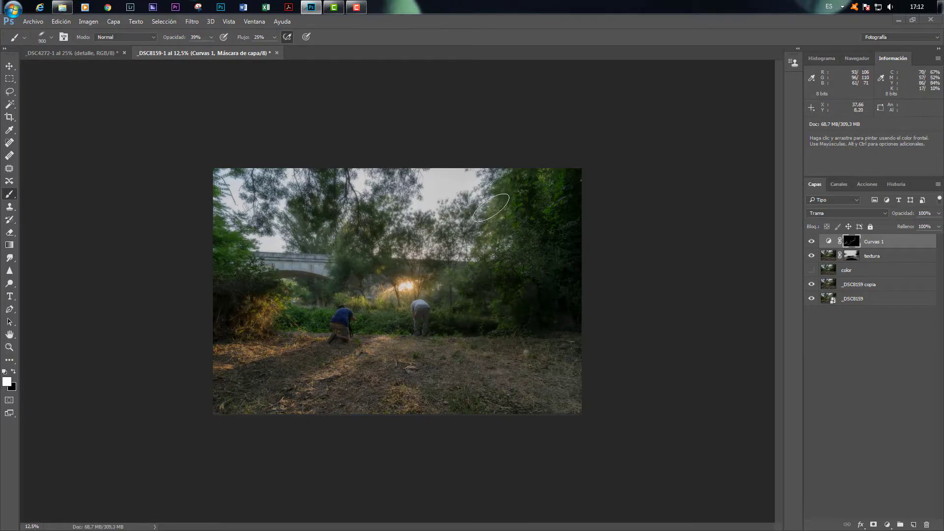
mouse_move(491, 207)
left_mouse_down()
mouse_move(499, 240)
mouse_move(481, 271)
mouse_move(470, 272)
mouse_move(483, 212)
mouse_move(475, 225)
mouse_move(461, 213)
mouse_move(433, 227)
mouse_move(403, 222)
mouse_move(419, 244)
mouse_move(414, 233)
mouse_move(360, 259)
mouse_move(372, 262)
mouse_move(369, 239)
mouse_move(379, 264)
mouse_move(413, 262)
mouse_move(387, 283)
mouse_move(299, 307)
left_mouse_up()
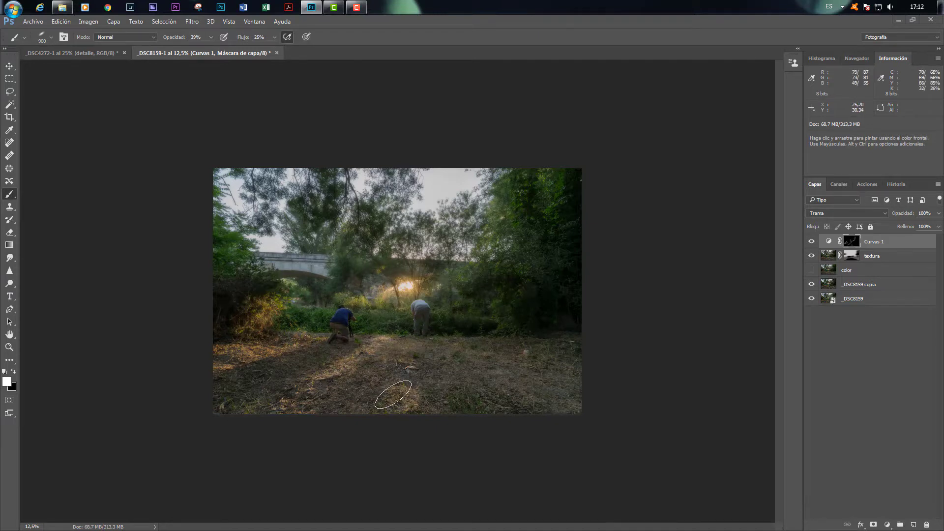
mouse_move(393, 395)
left_mouse_down()
mouse_move(392, 411)
mouse_move(399, 400)
mouse_move(384, 400)
mouse_move(398, 395)
left_mouse_up()
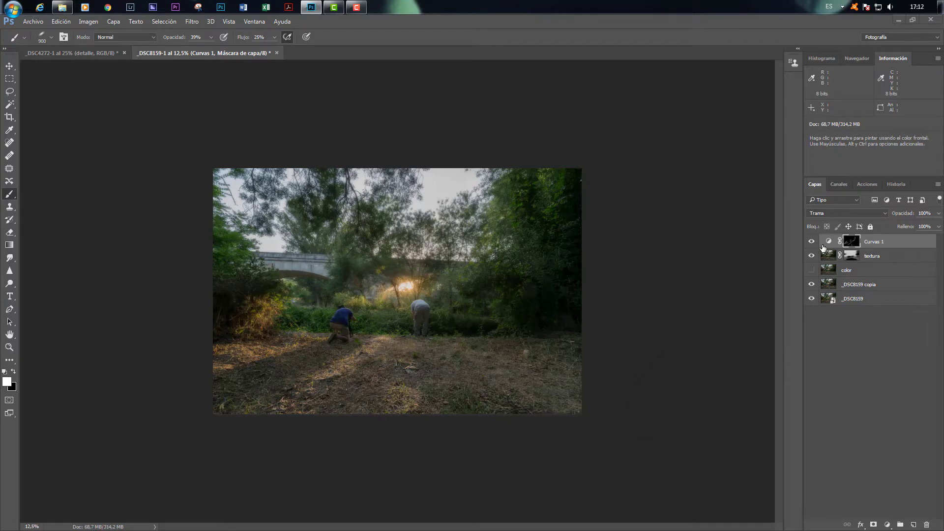
Group the Curvas 1 and textura layers together
key("shift")
left_click(897, 257, "shift")
left_click_drag(897, 258, 901, 526)
Compare the whole photo with and without the layer group, ending with the group shown
left_click(810, 241)
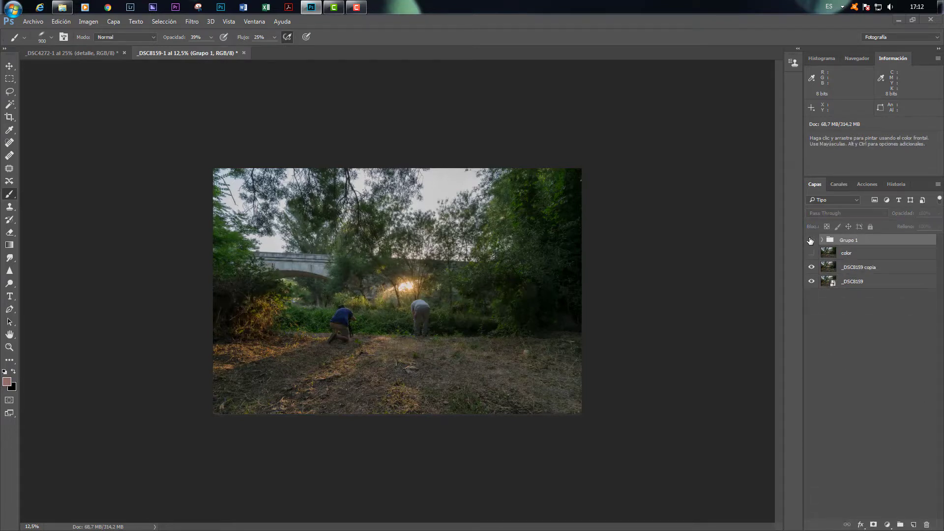
left_click(810, 241)
left_click(811, 240)
left_click(811, 240)
left_click(811, 240)
left_click(811, 241)
left_click(810, 241)
left_click(811, 241)
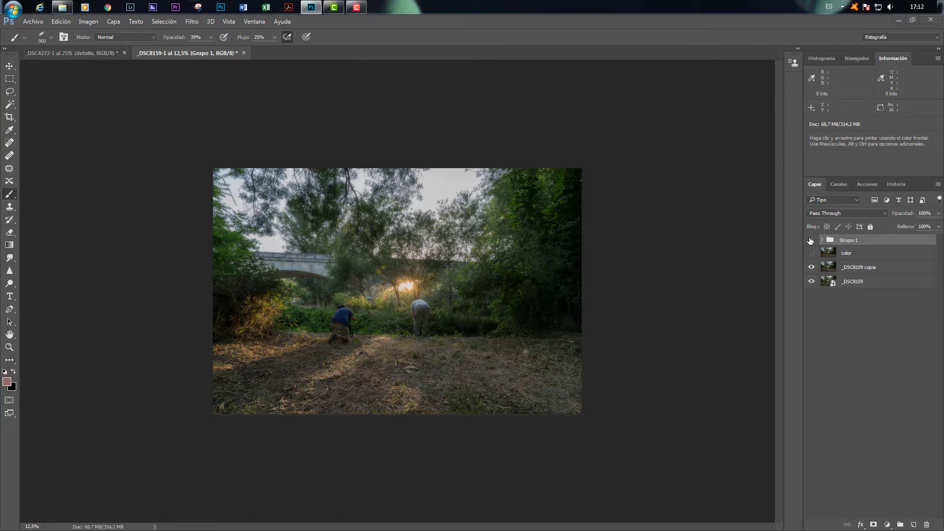
left_click(811, 241)
left_click(810, 241)
left_click(811, 240)
left_click(810, 241)
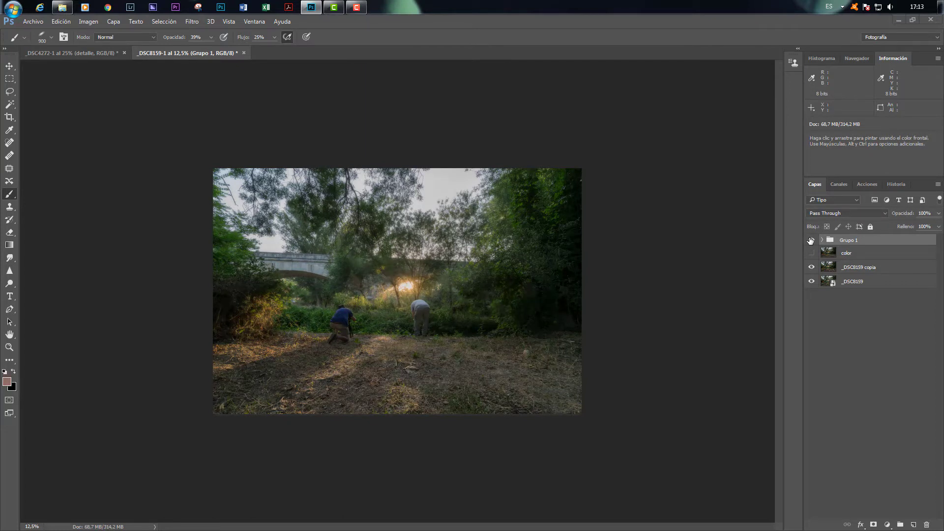